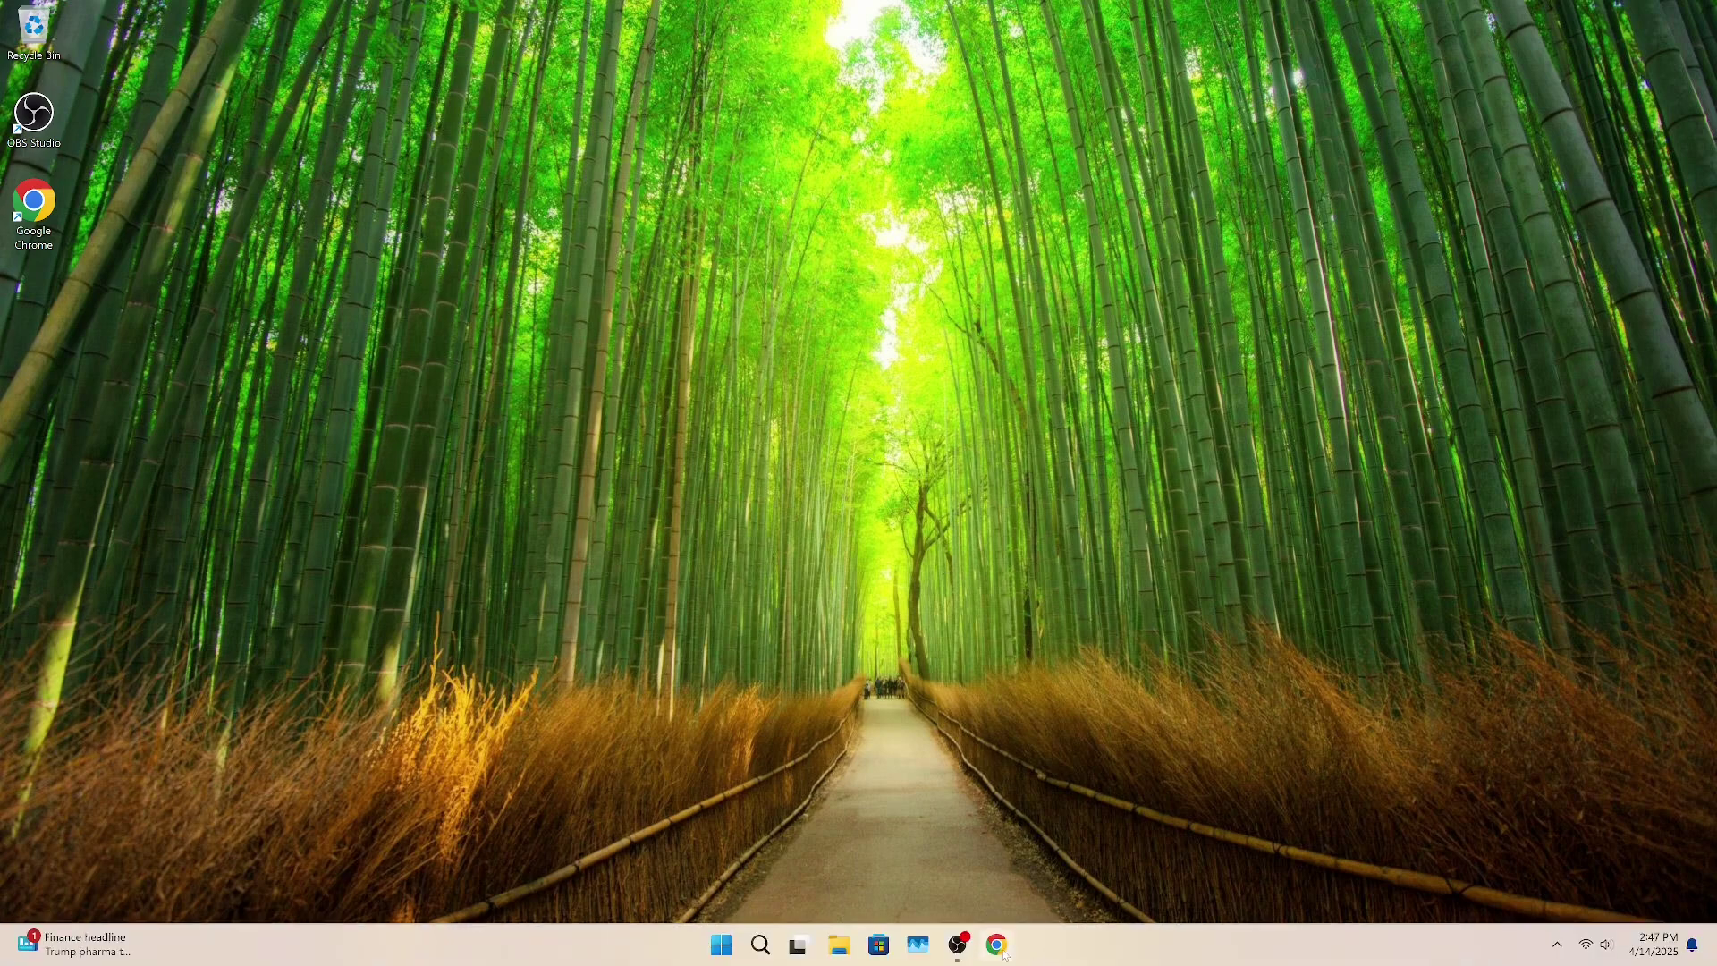
Search Google for "mysql" in Chrome and open the official MySQL website
click(996, 944)
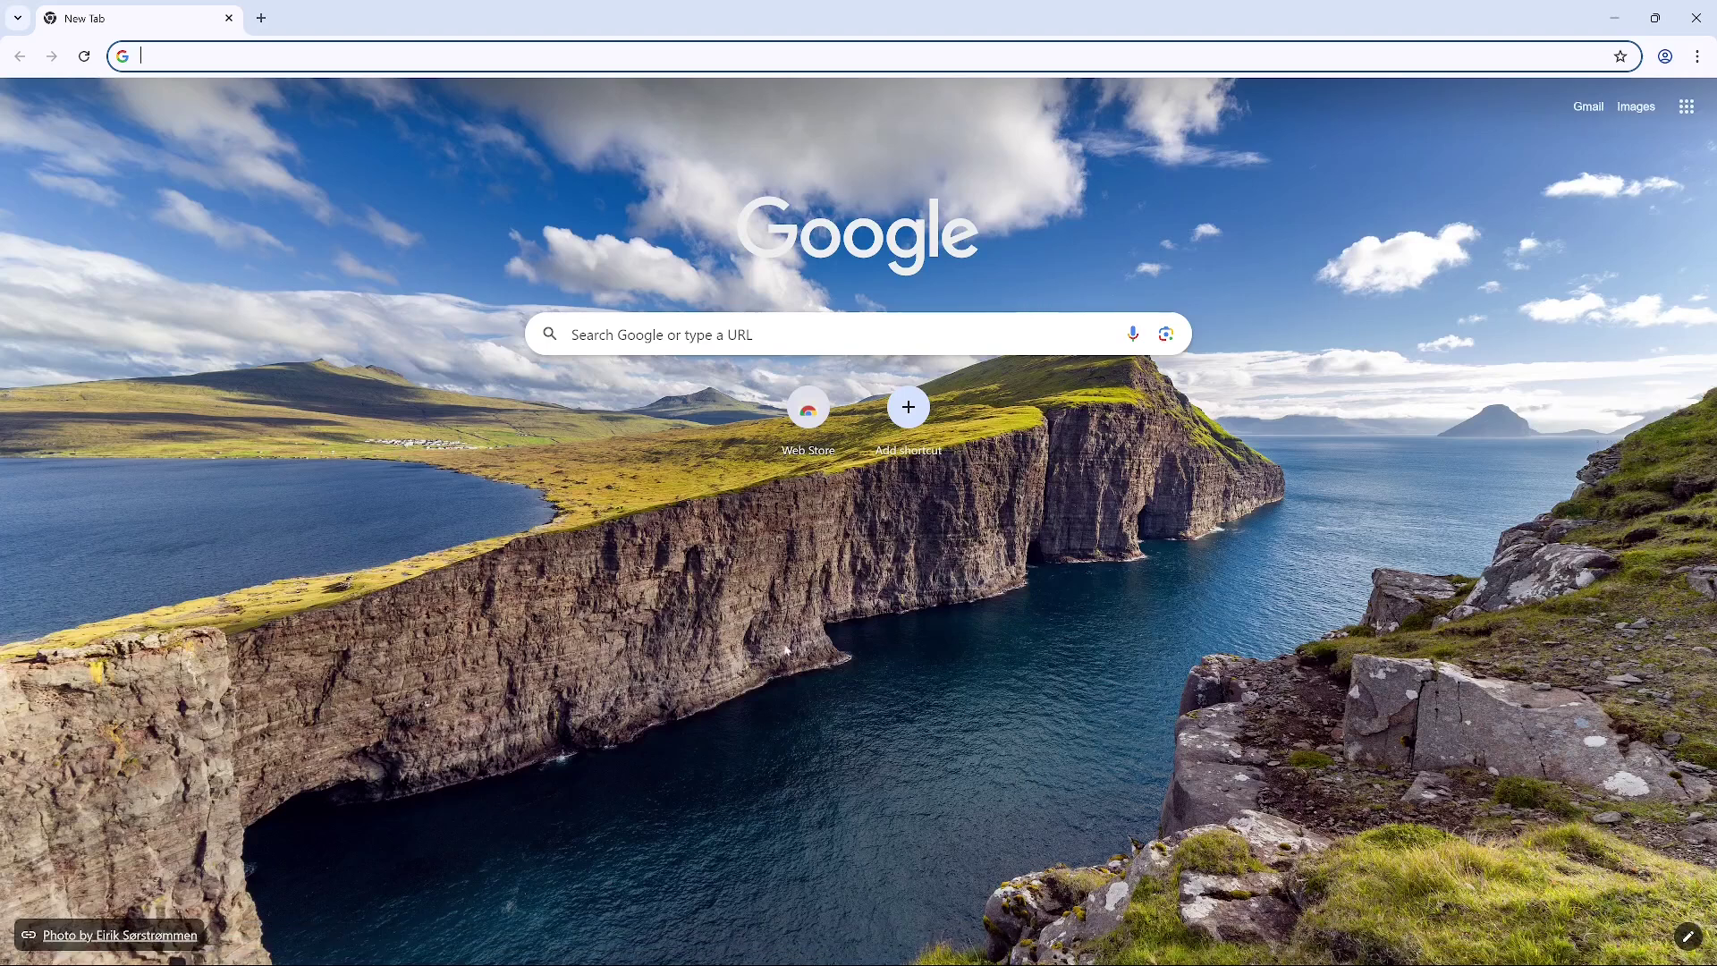
text(my)
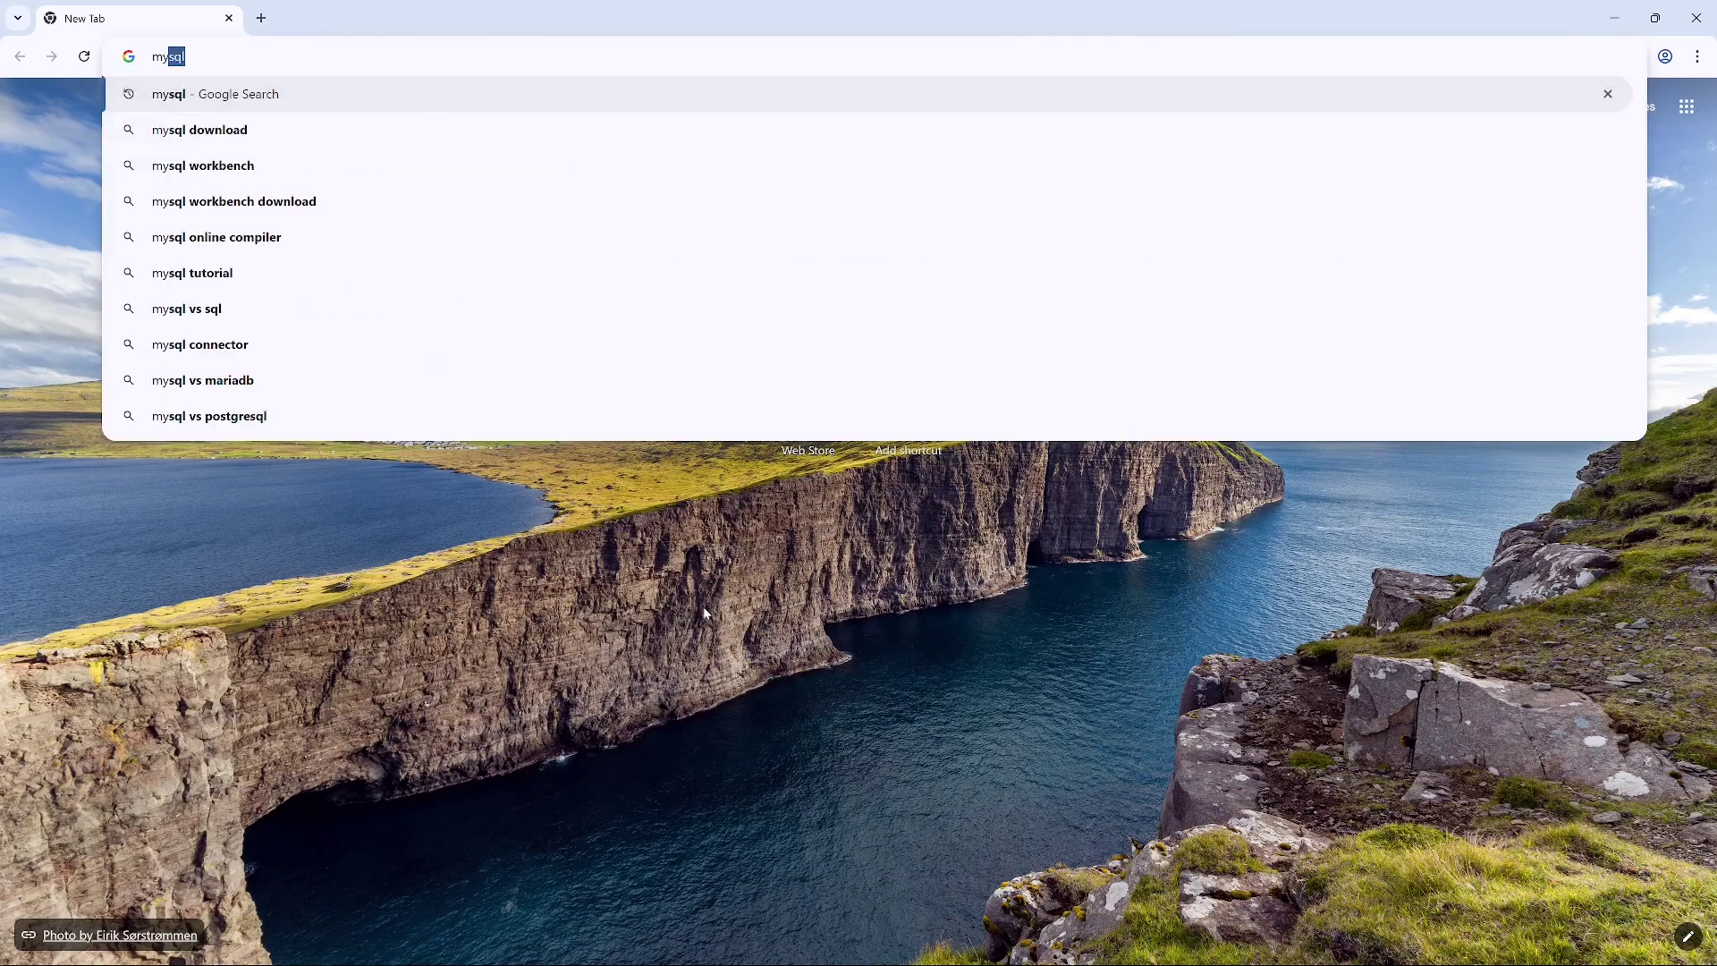
key(Return)
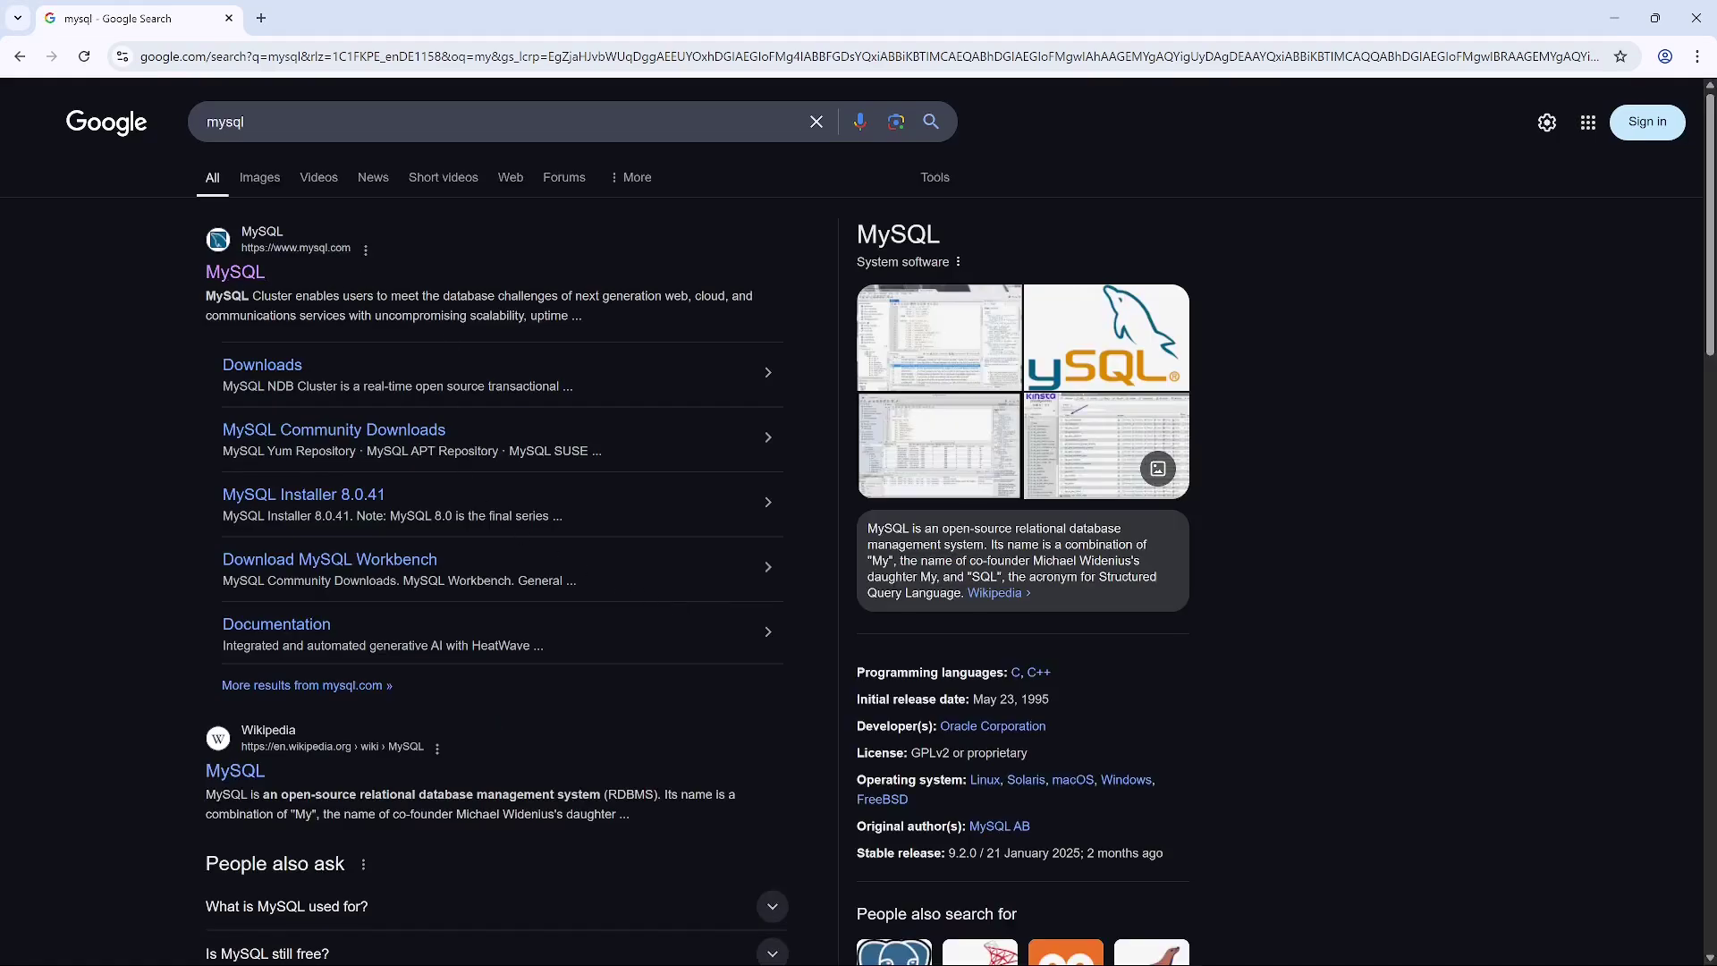
click(238, 275)
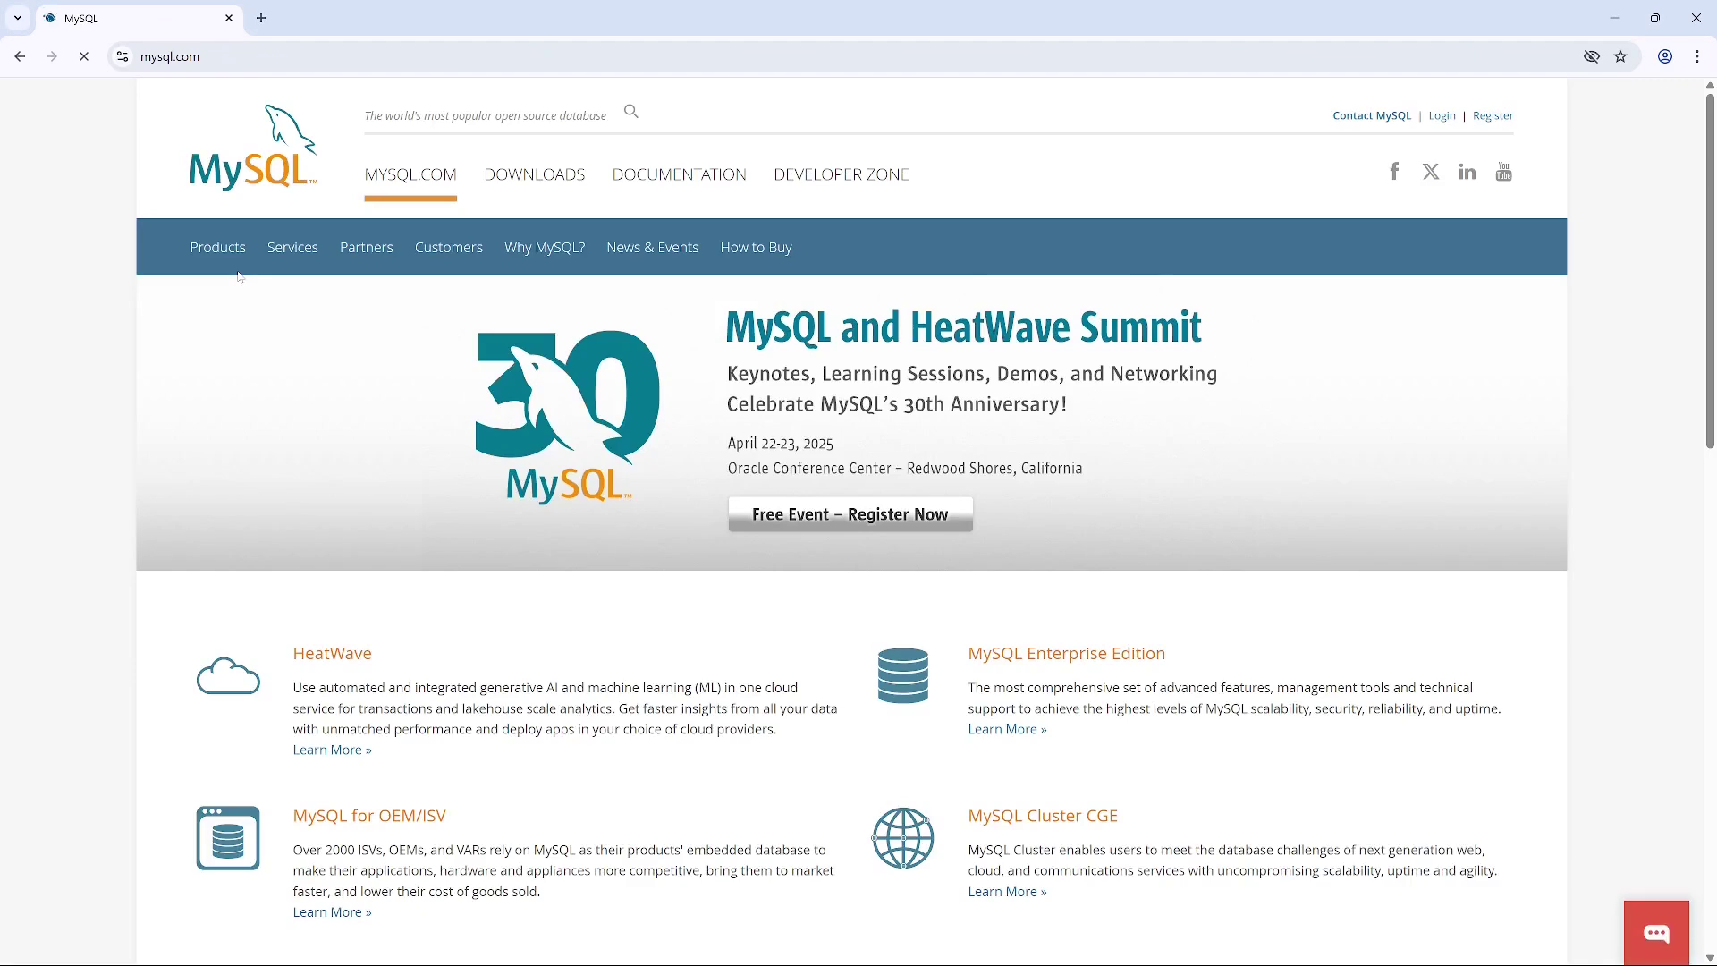
Go to the MySQL Community (GPL) Downloads and open the MySQL Installer for Windows download page
click(555, 178)
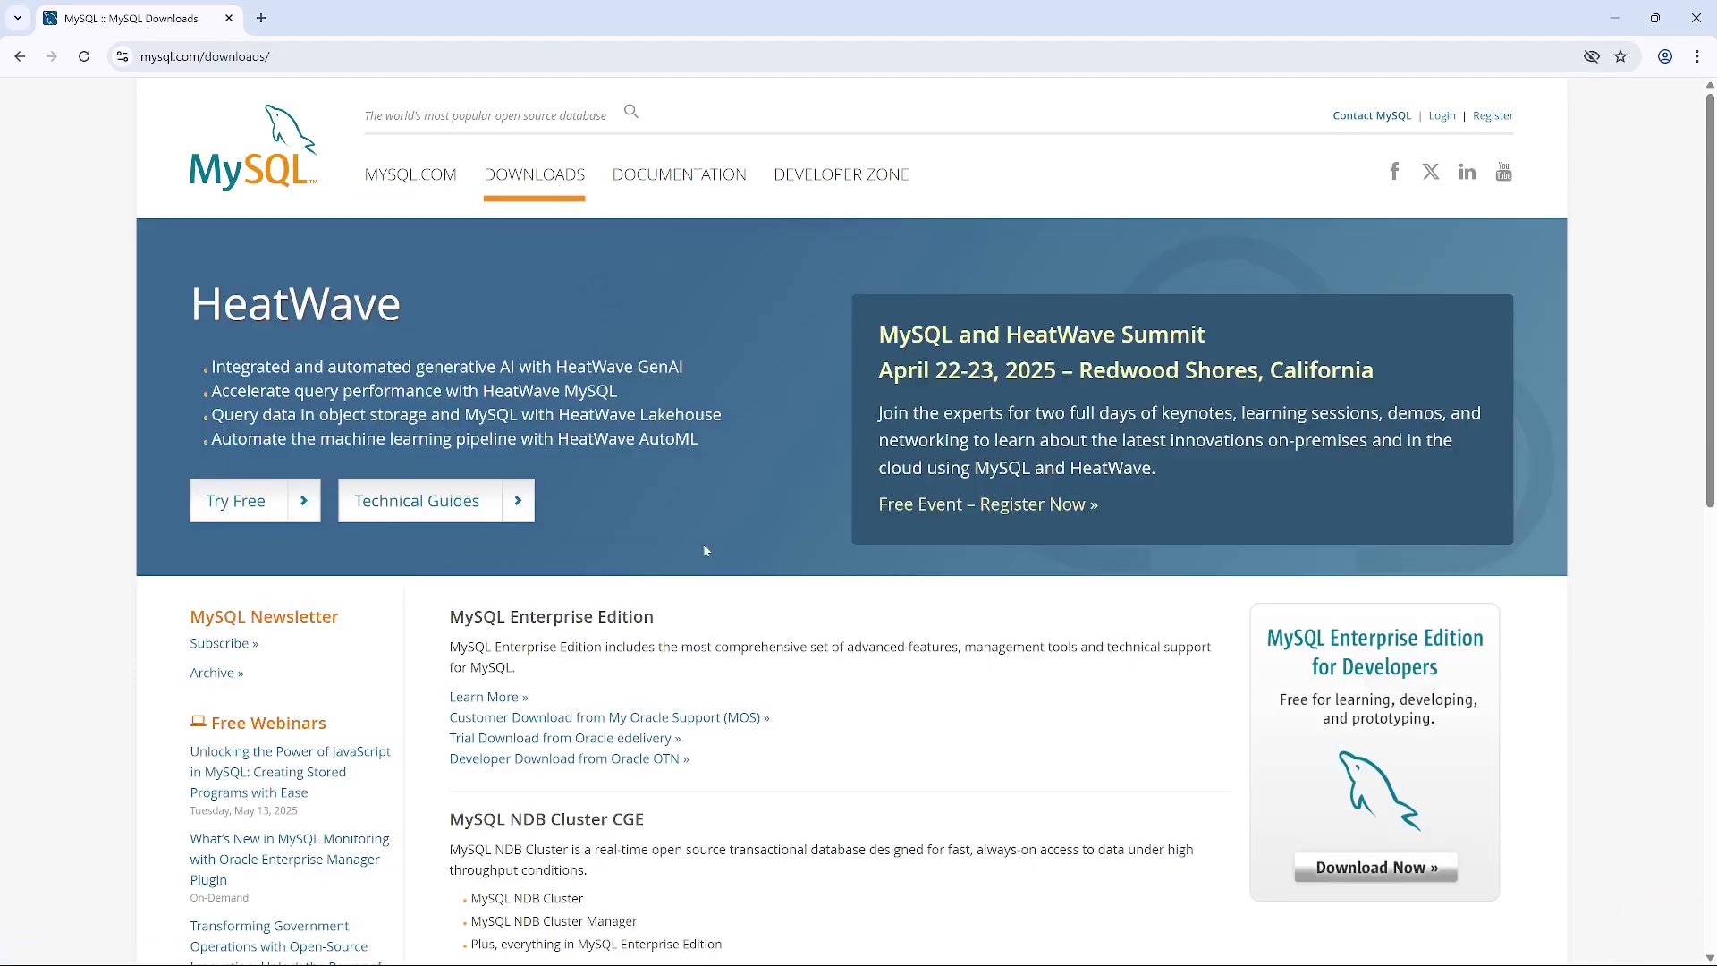
scroll(762, 637, down, 5)
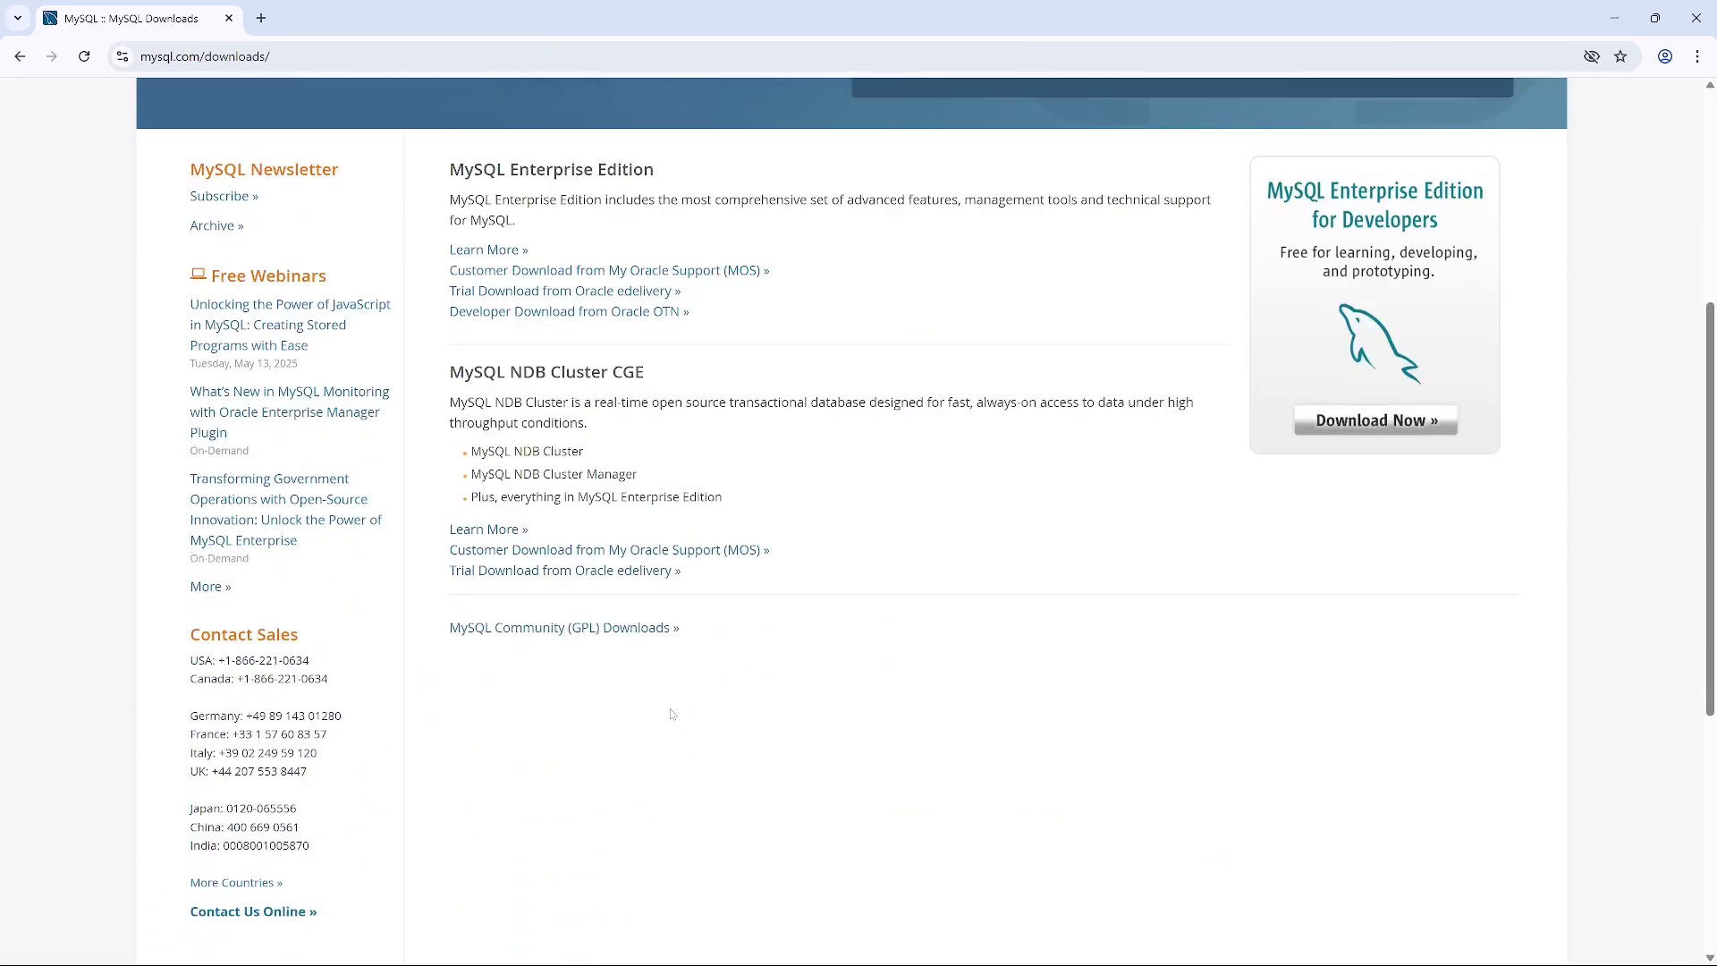
click(581, 636)
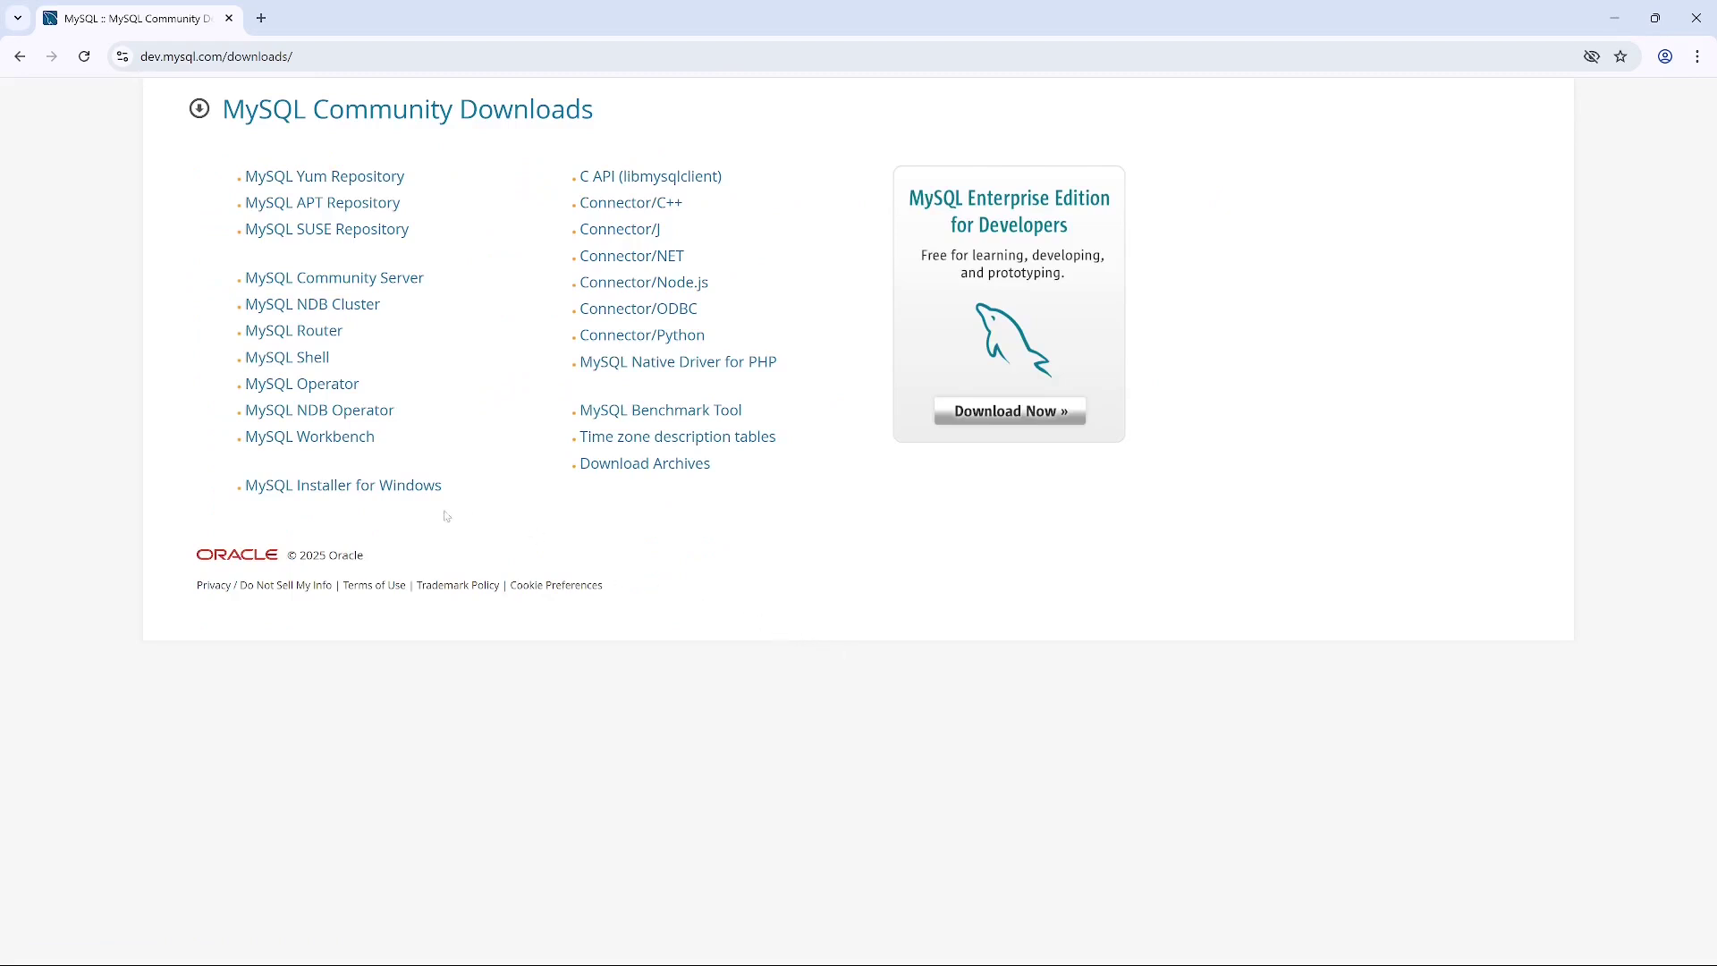
click(370, 488)
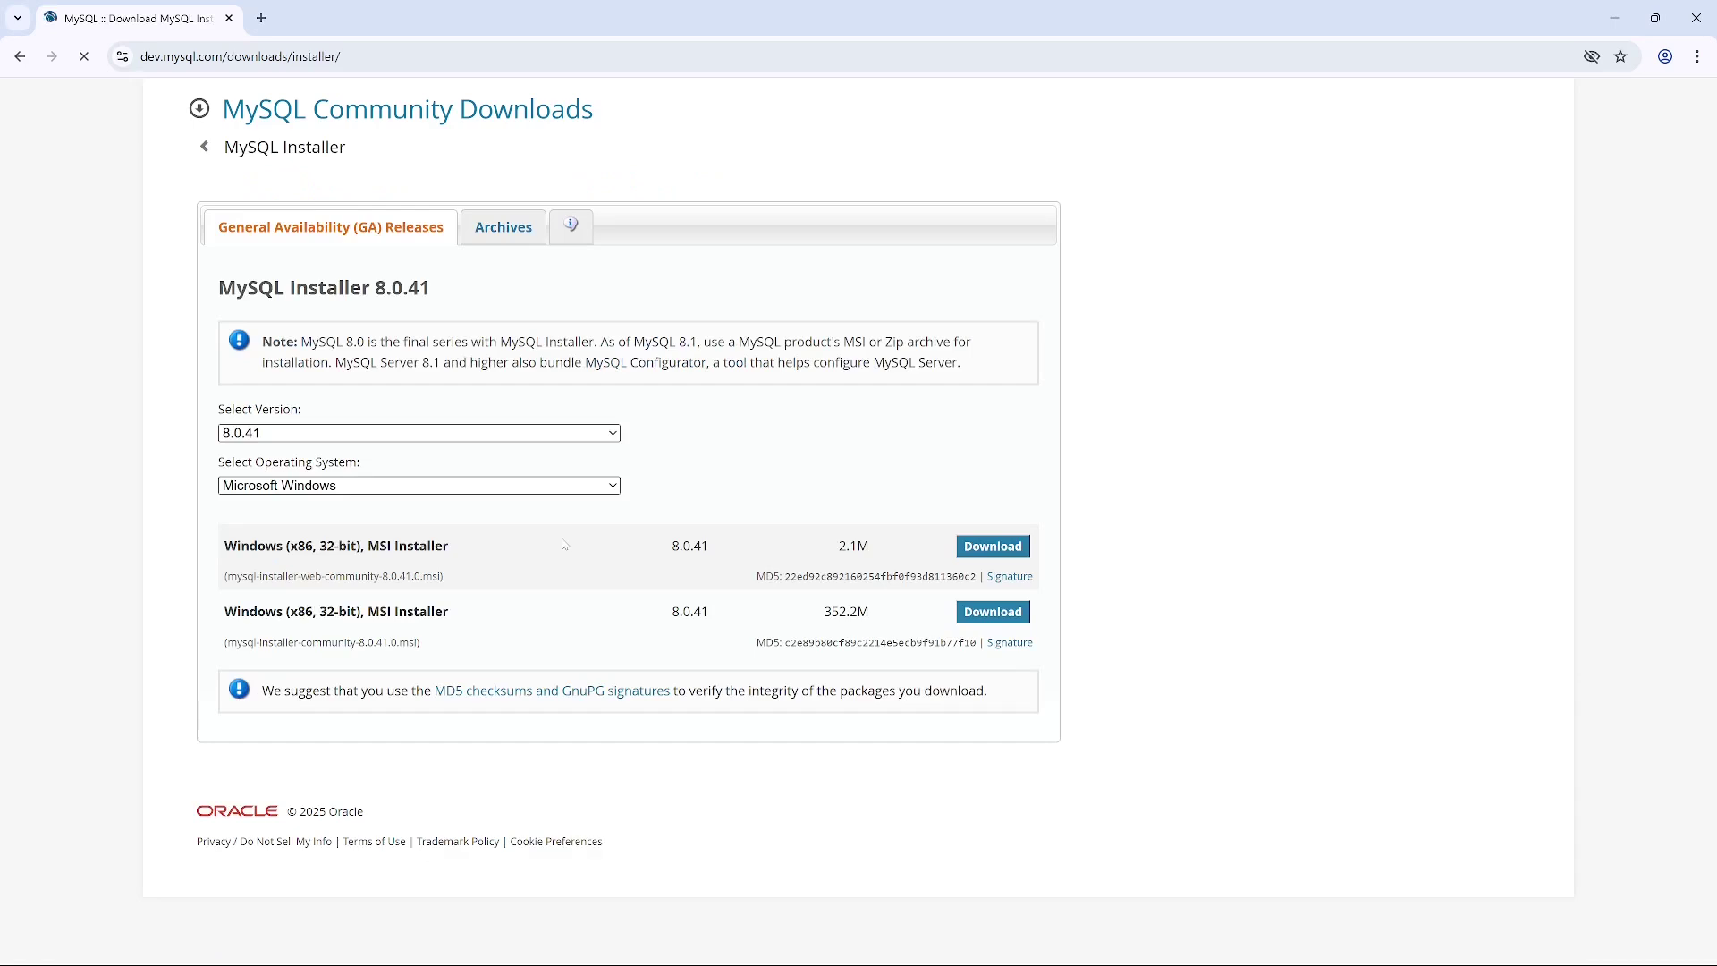
Check which versions and operating systems are offered for MySQL Installer, keeping 8.0.41 and Microsoft Windows
click(587, 428)
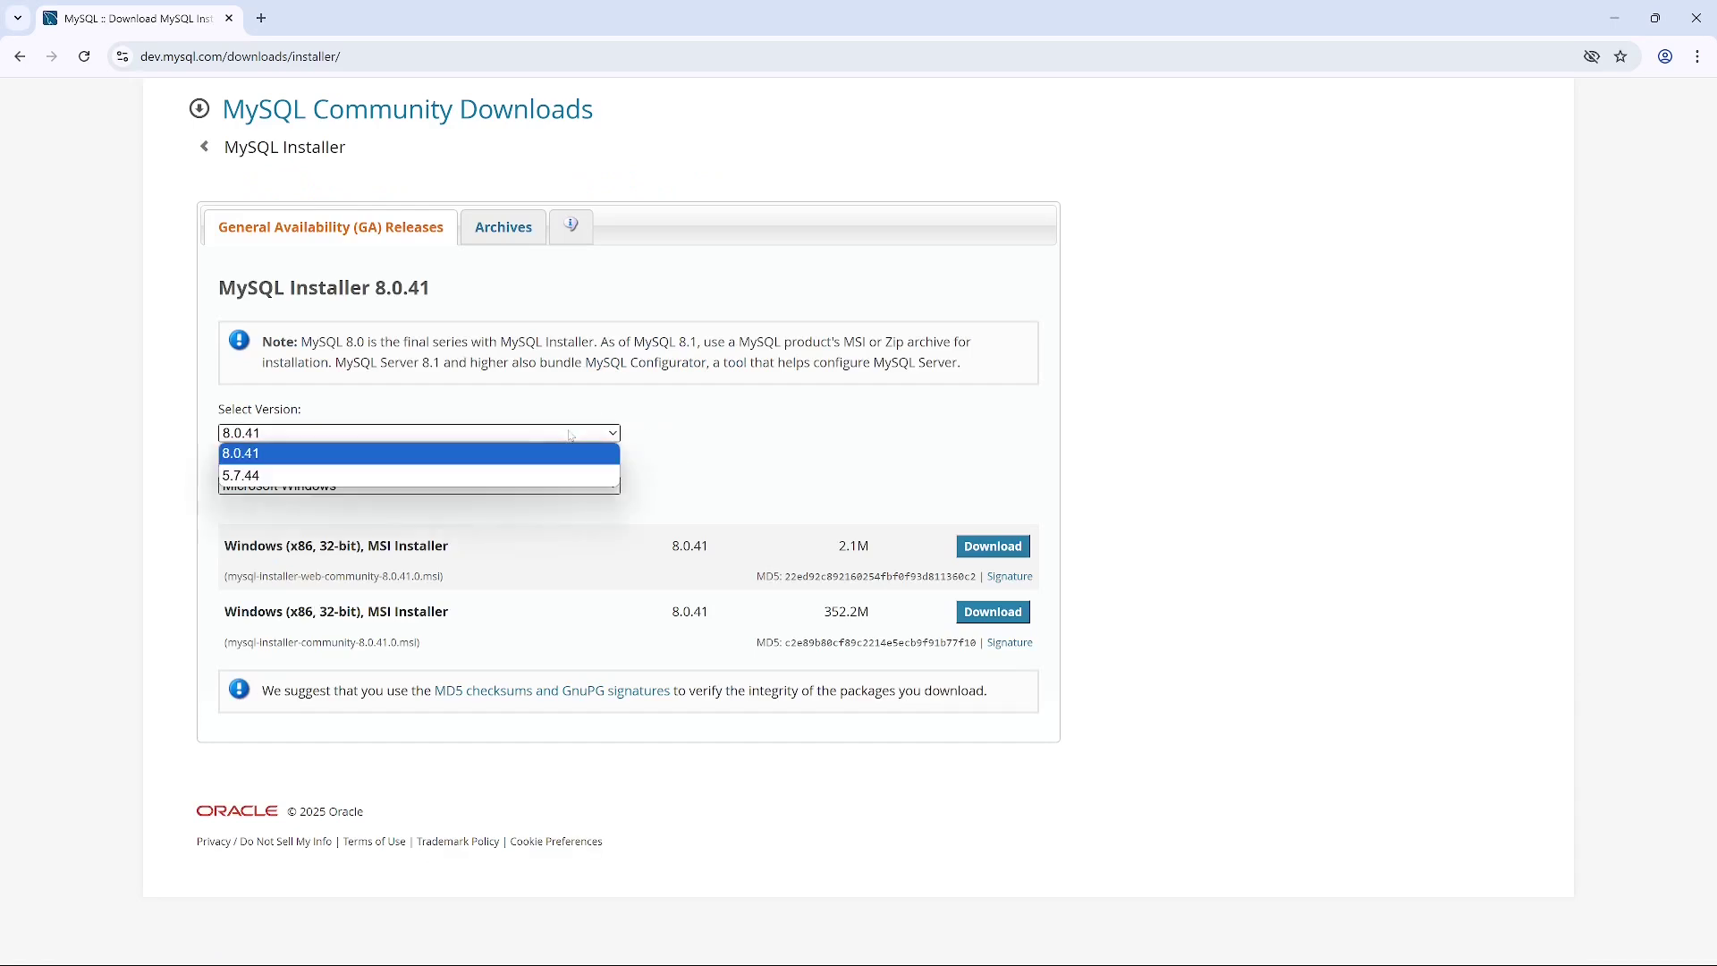
click(684, 431)
click(615, 485)
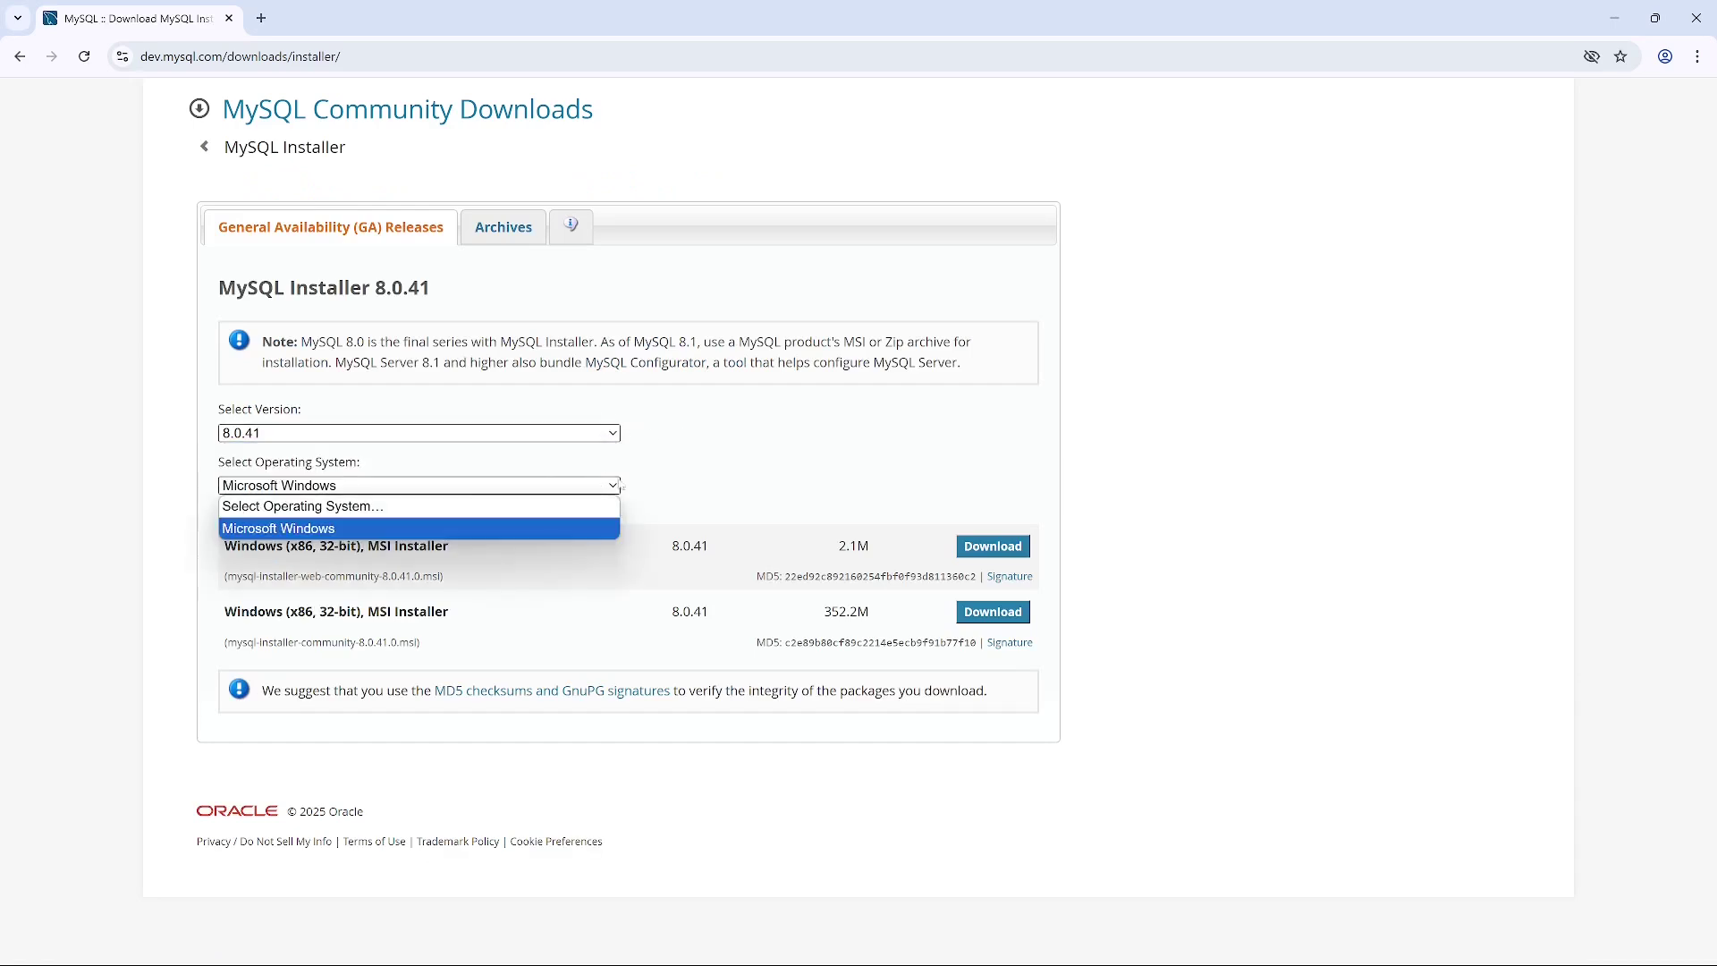
click(729, 474)
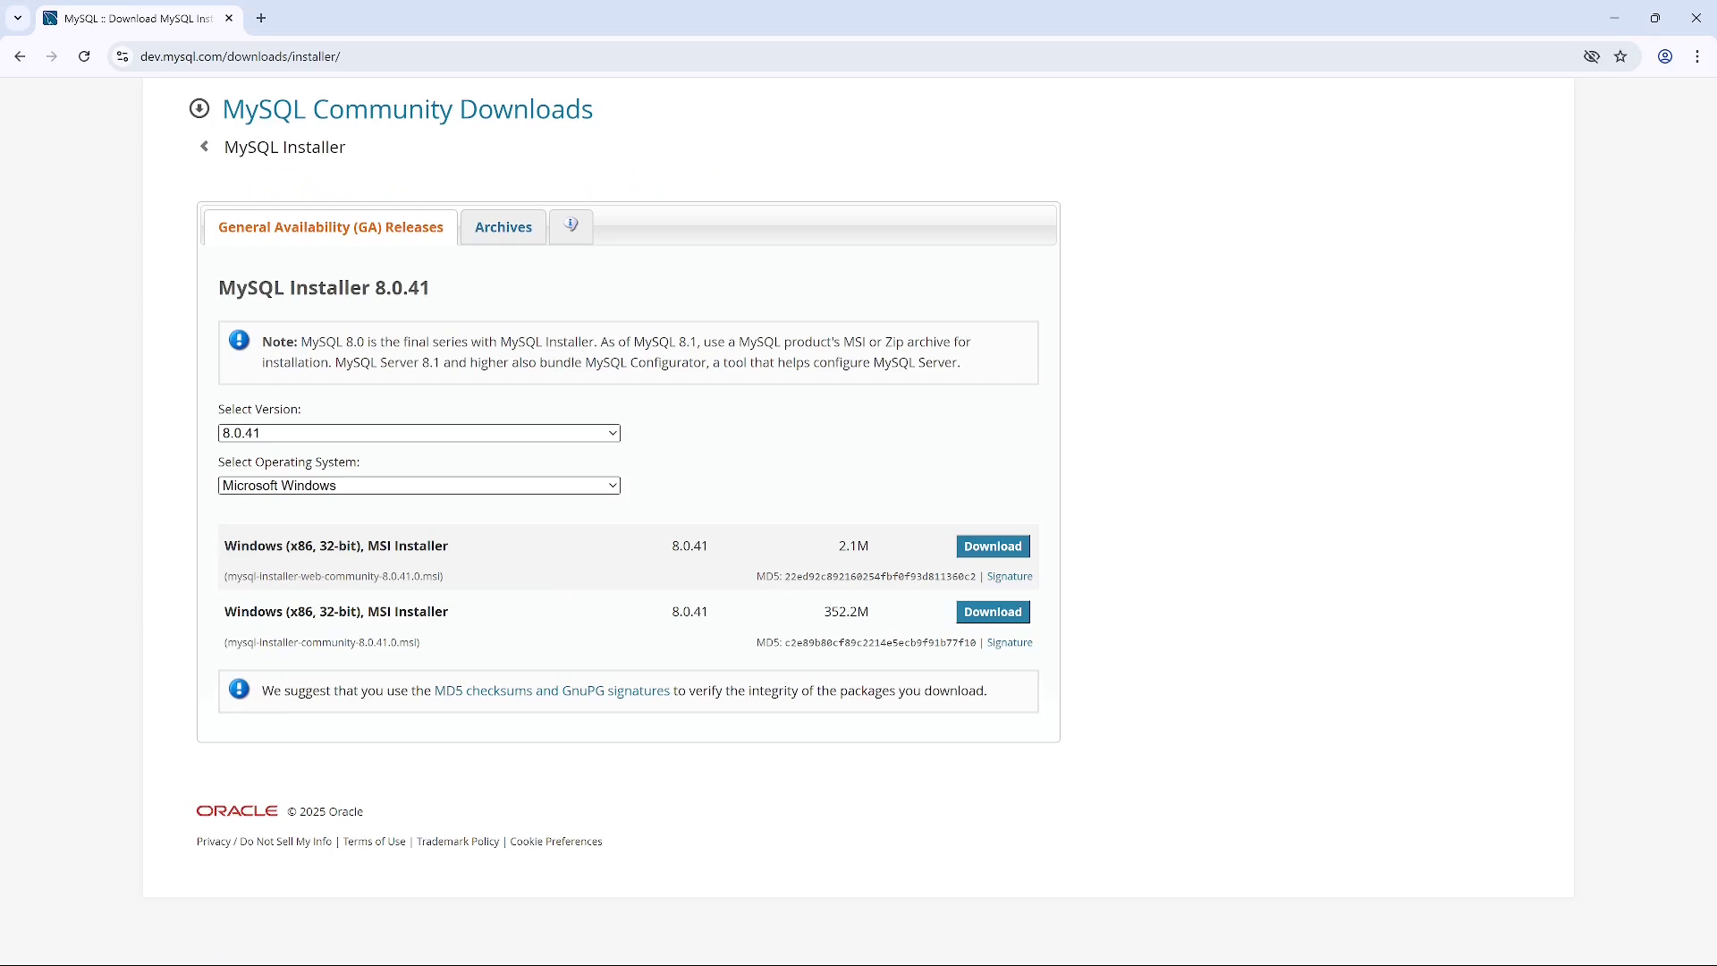
Download the 352.2M Windows MSI Installer 8.0.41 without logging in or signing up, and allow the unverified file
click(993, 614)
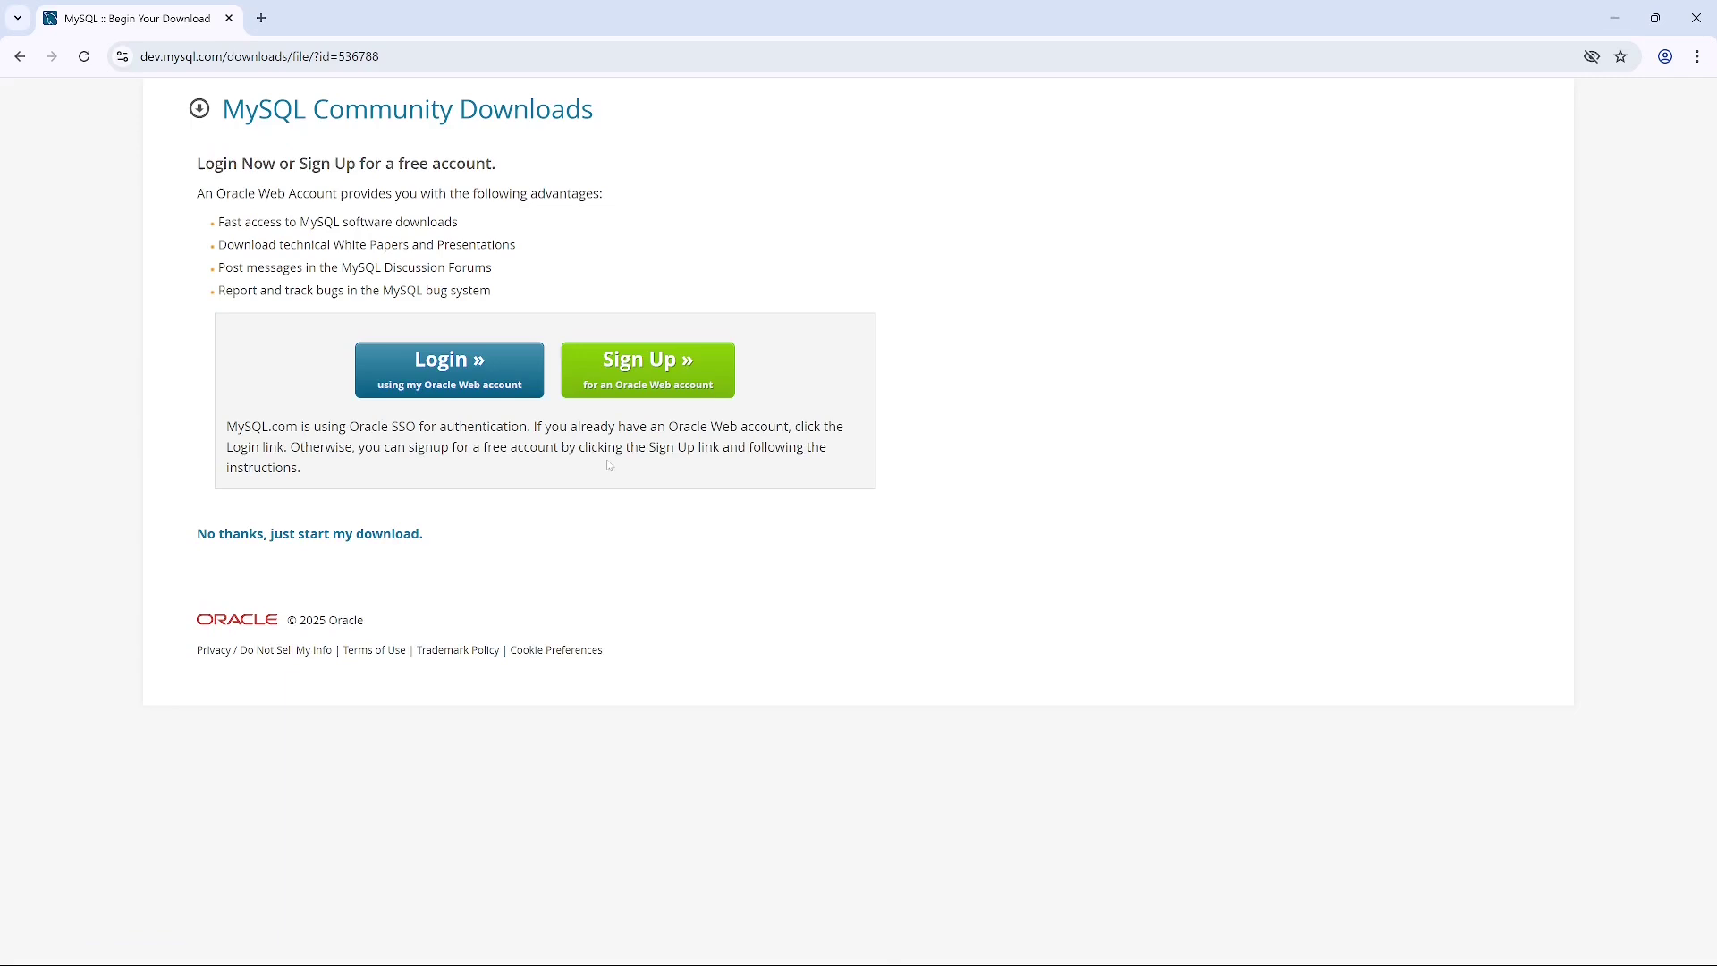
click(293, 535)
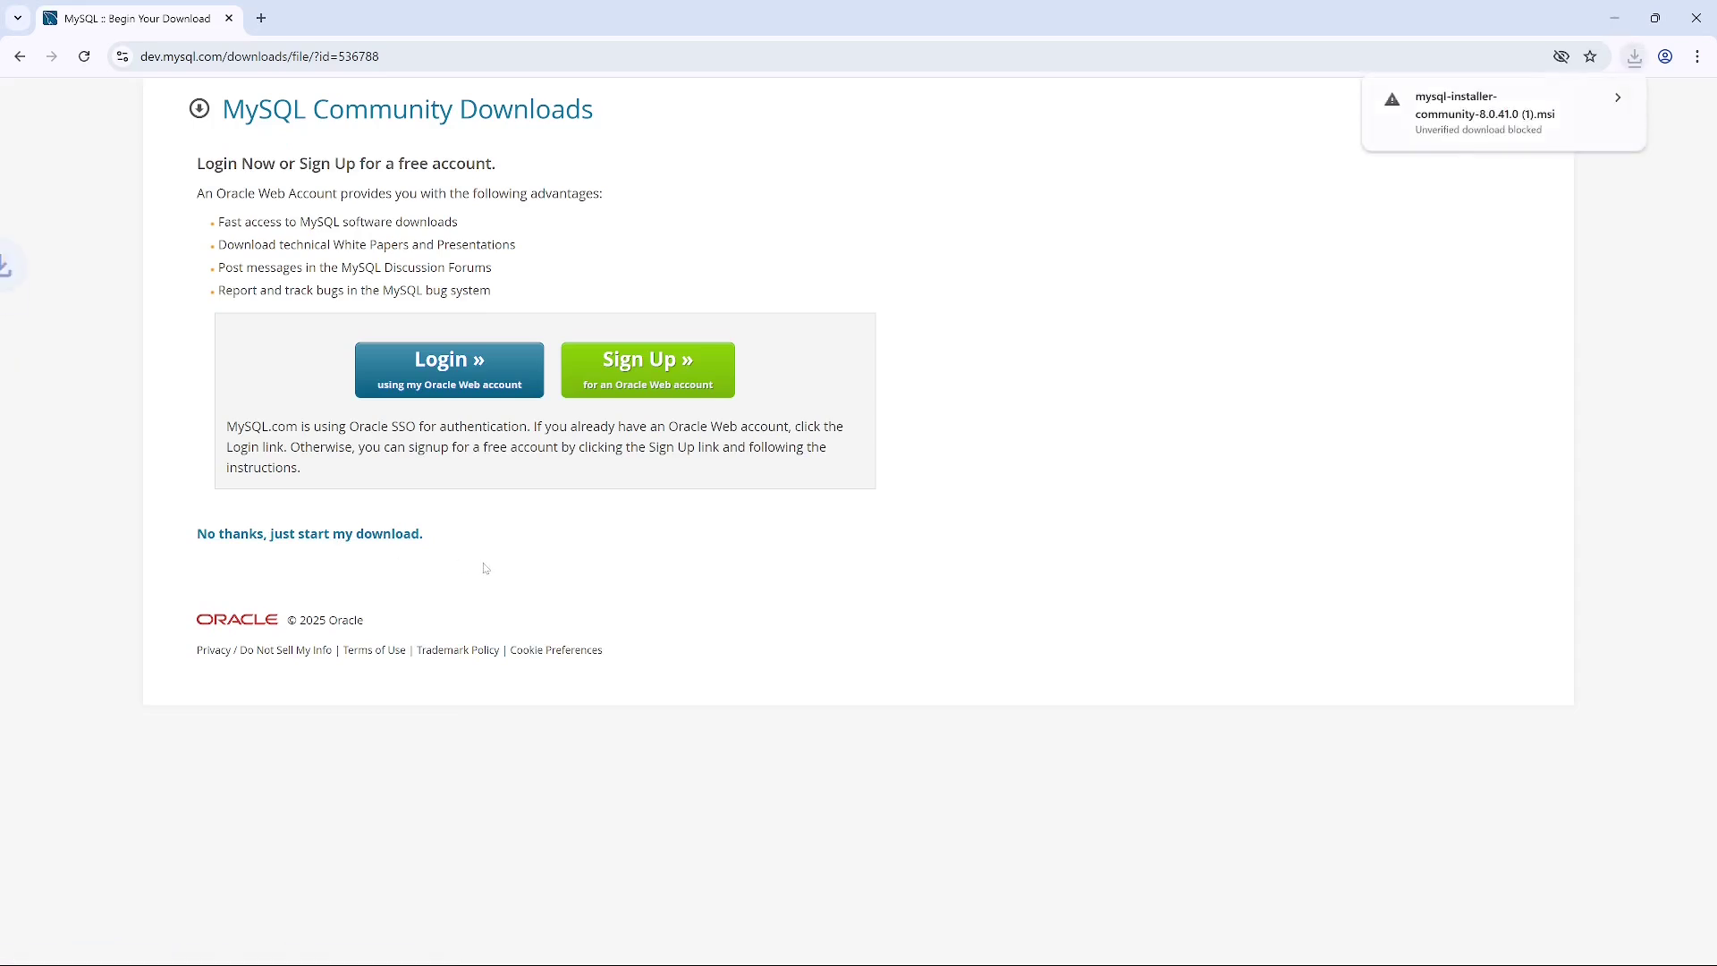
click(1520, 115)
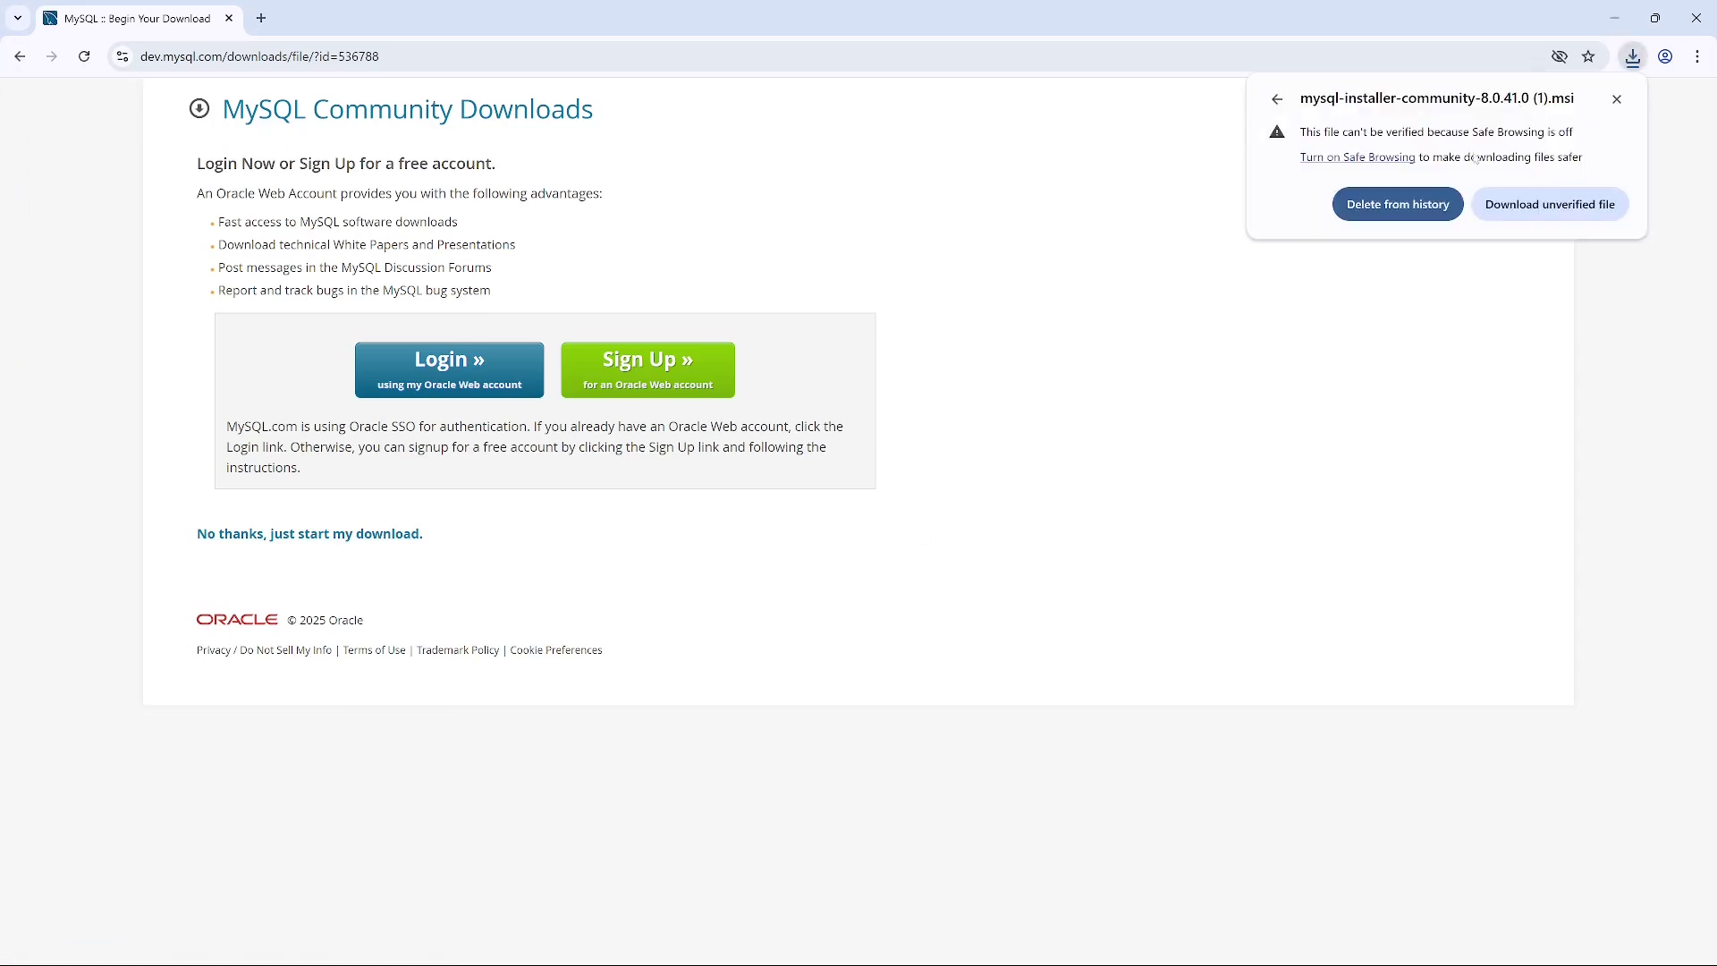
click(1518, 211)
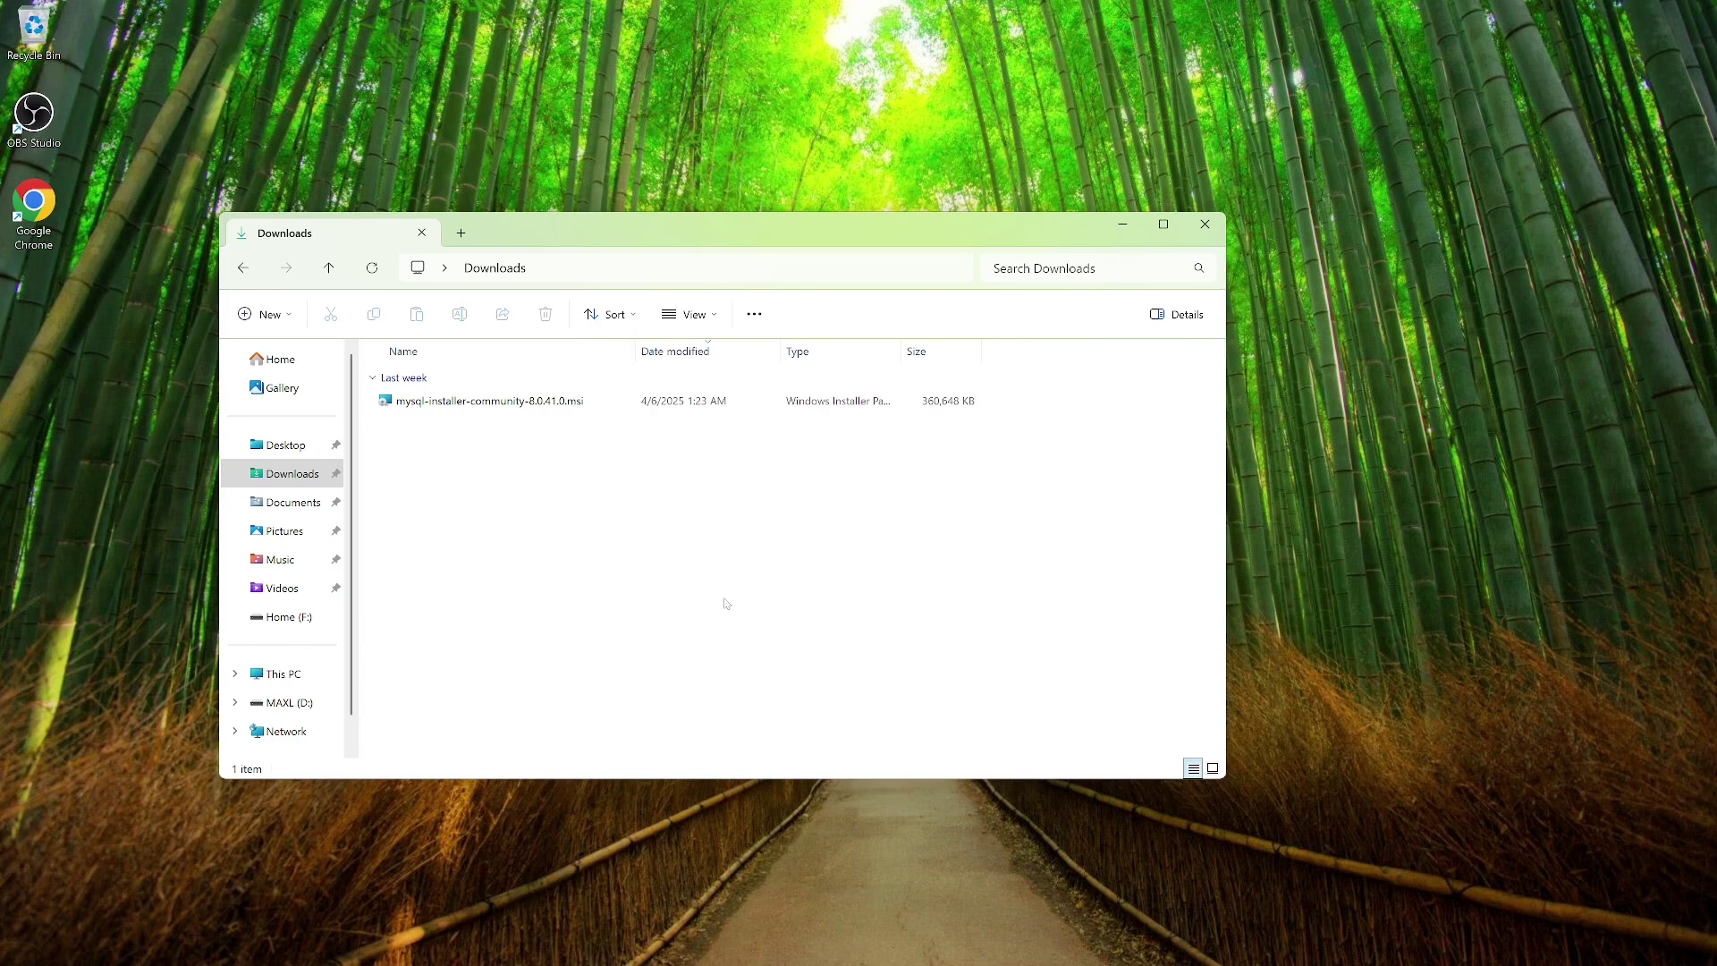
Run mysql-installer-community-8.0.41.0.msi from the Downloads folder and proceed with the Custom setup type
double_click(496, 402)
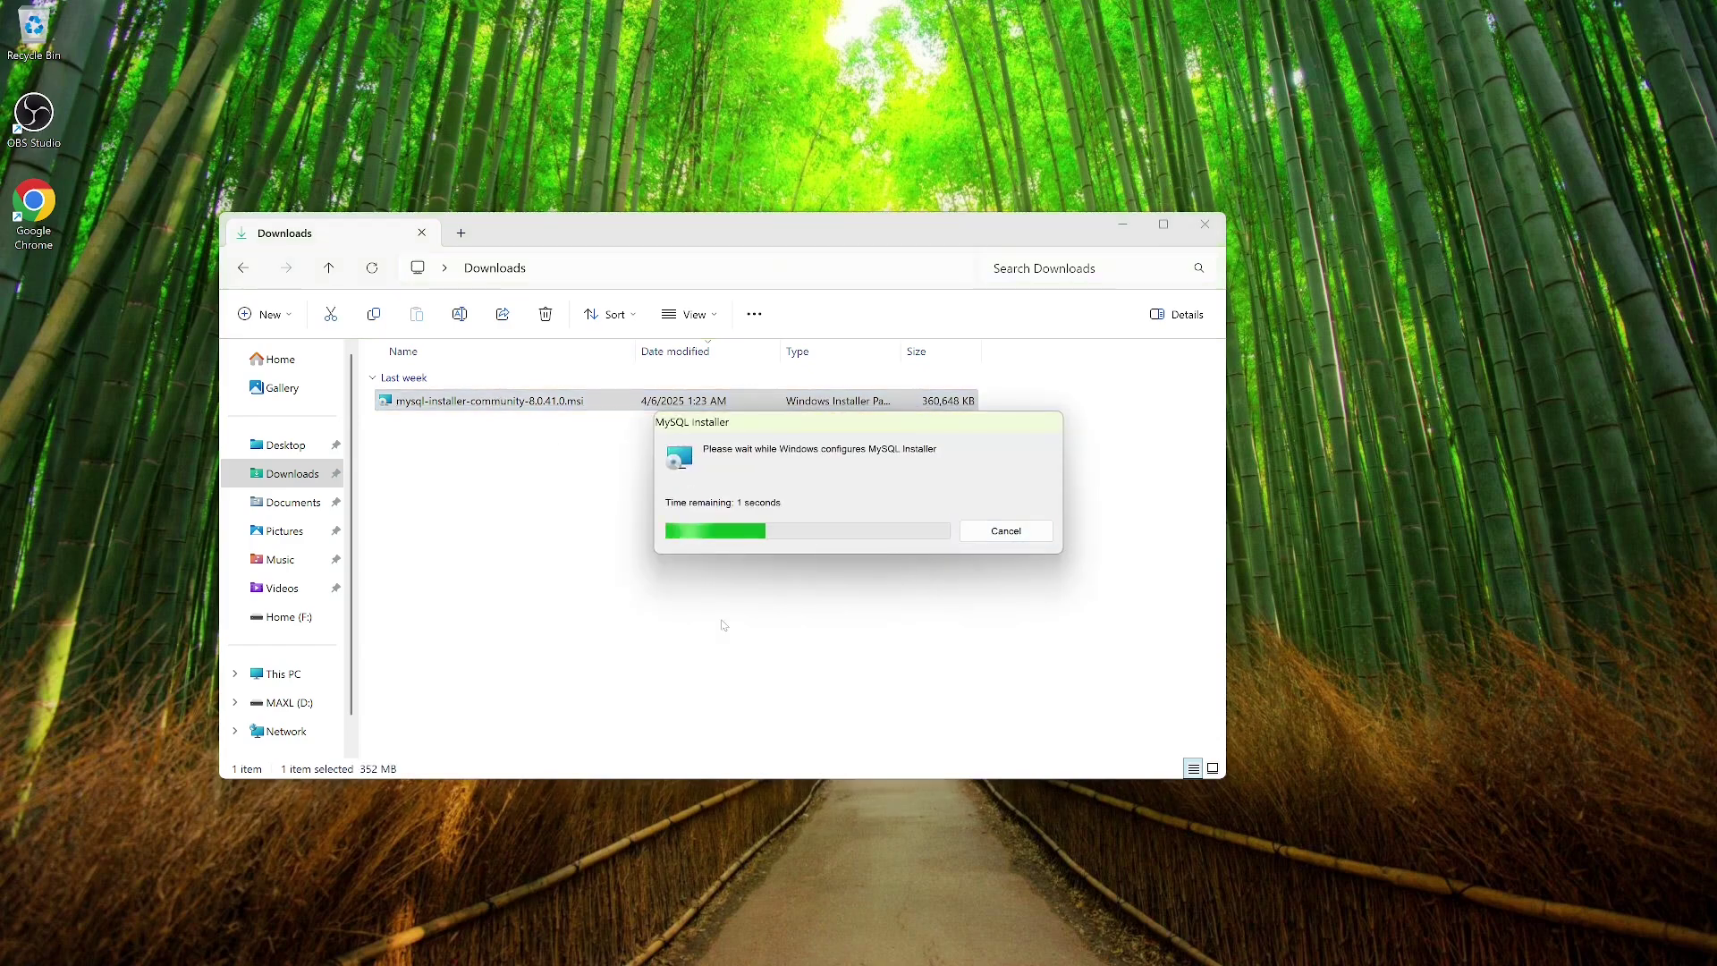
click(1122, 225)
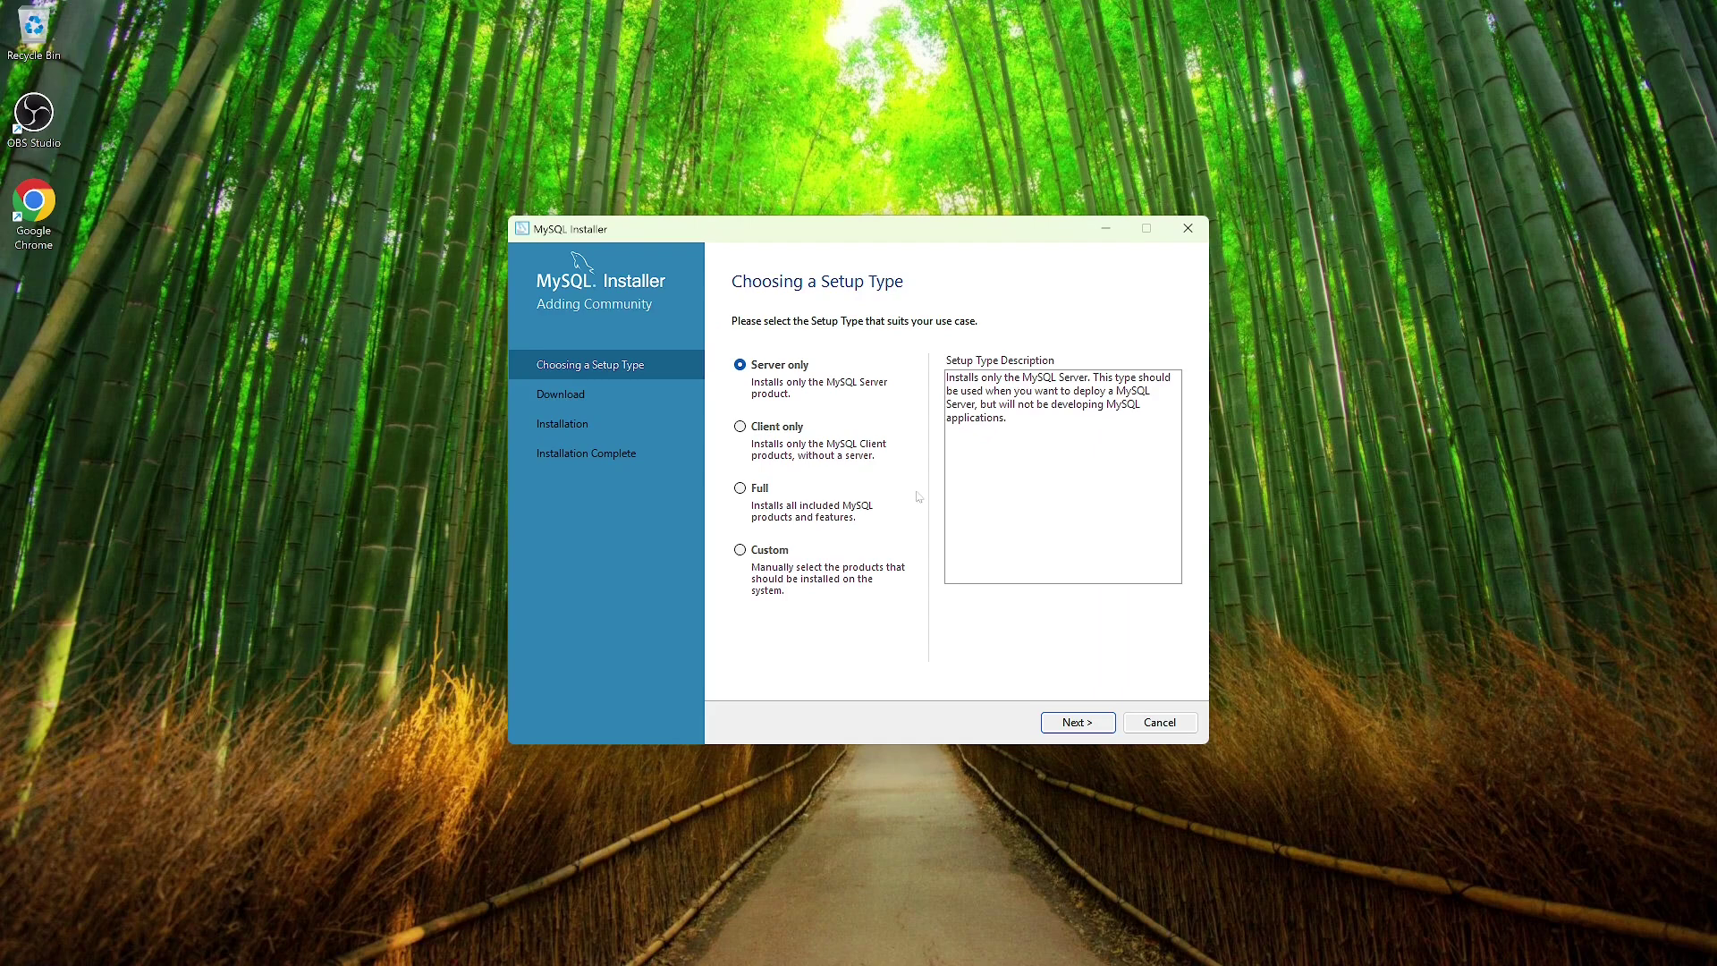
click(787, 559)
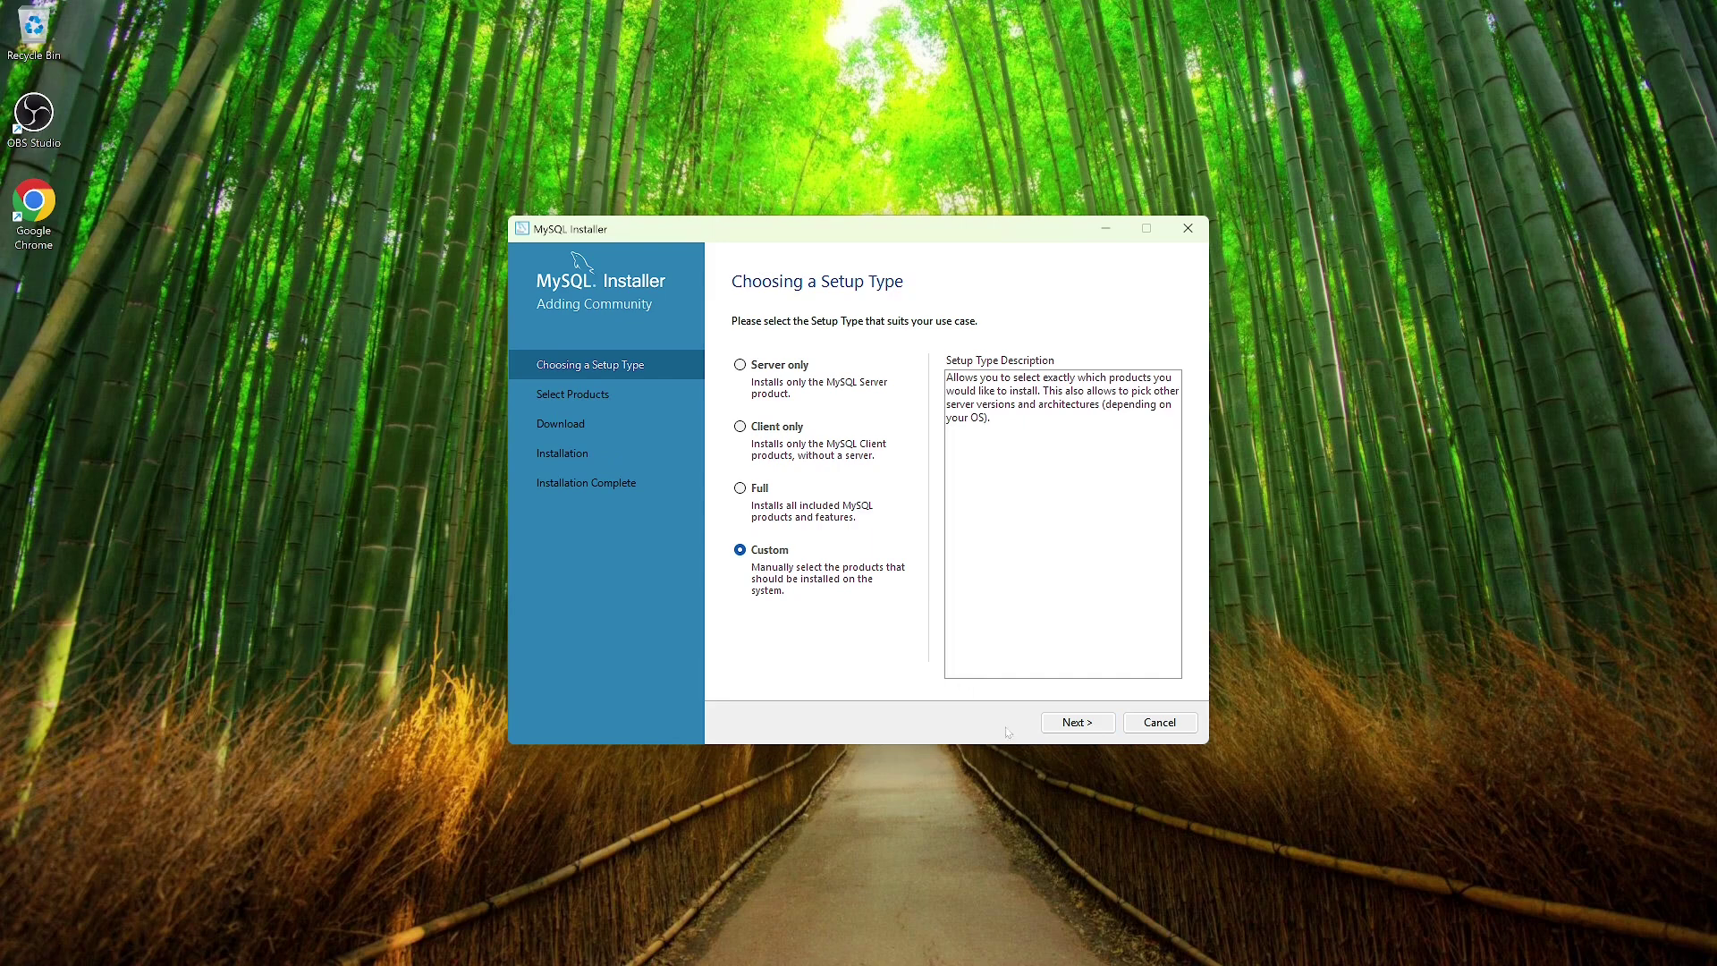
click(1077, 722)
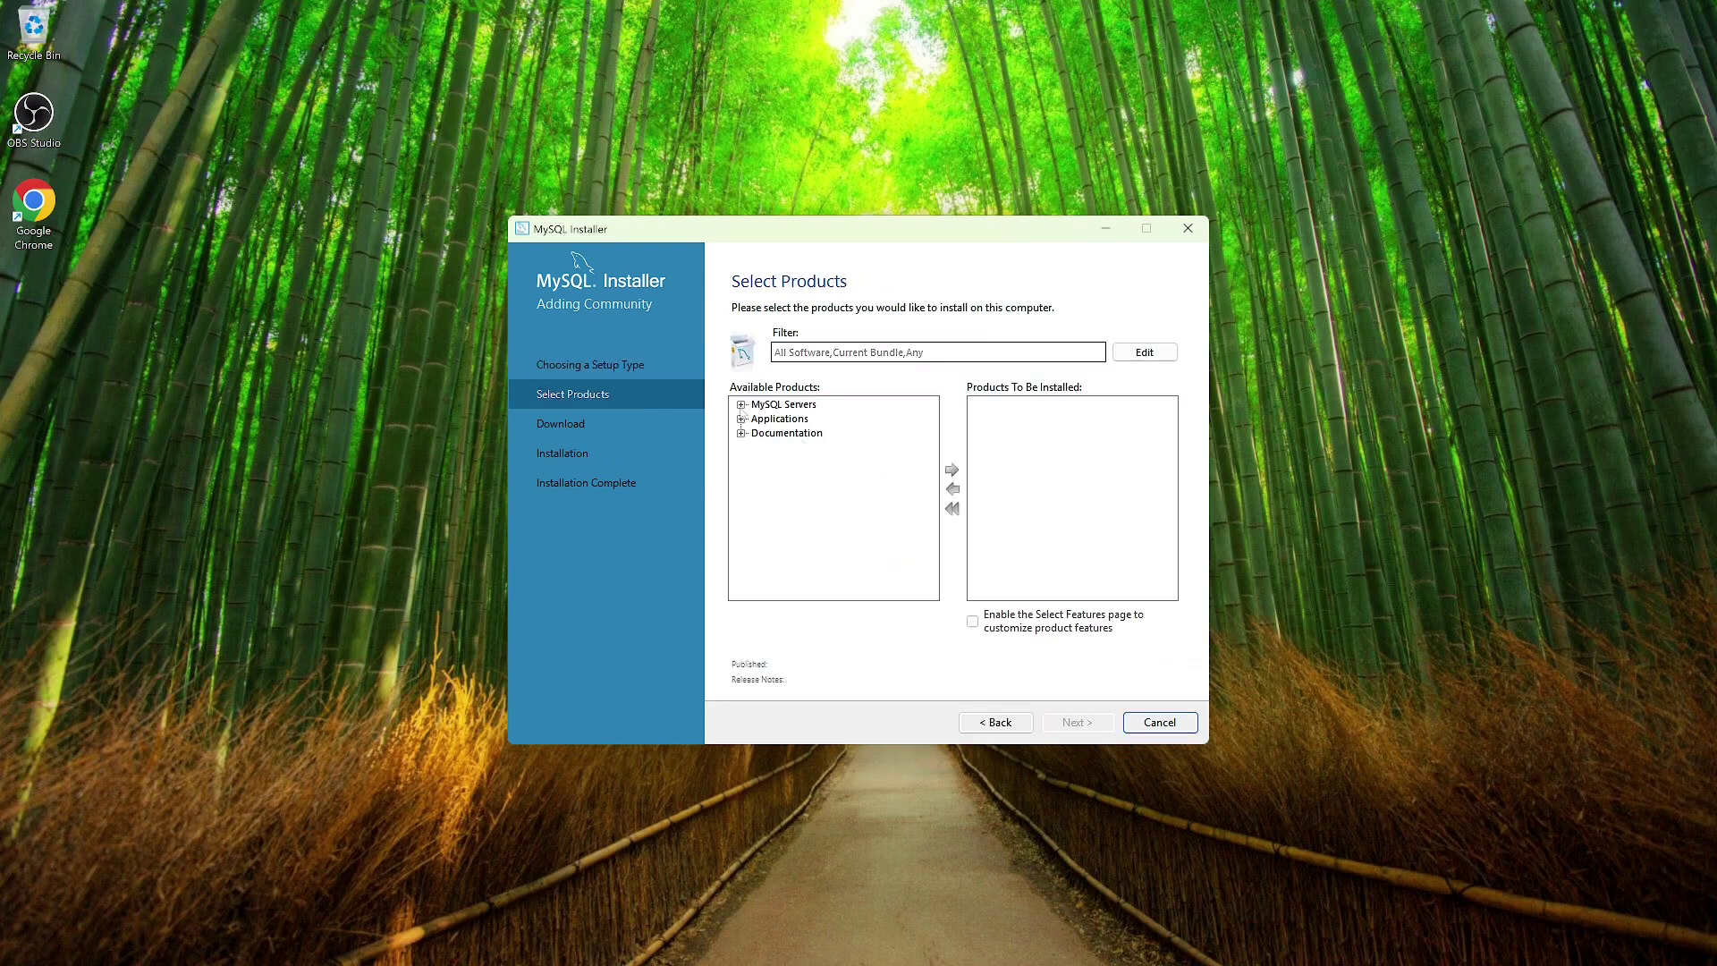
Add MySQL Server 8.0.41 - X64 from the MySQL Servers category to the products to be installed
click(741, 404)
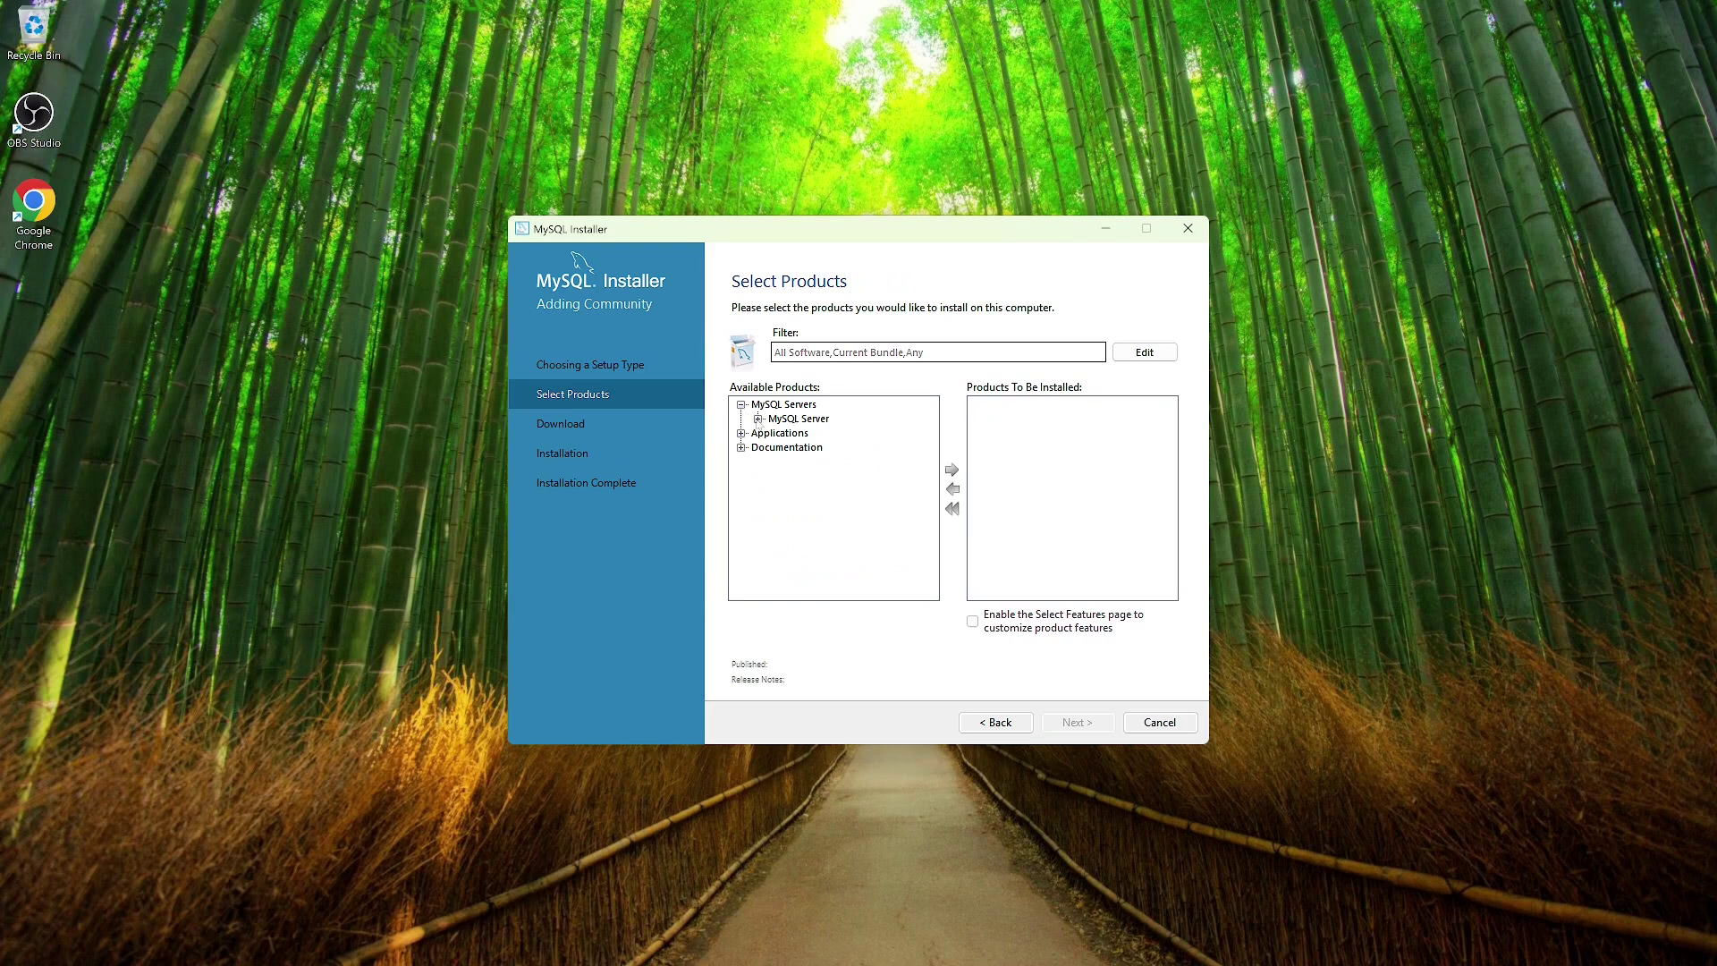
click(757, 418)
click(775, 433)
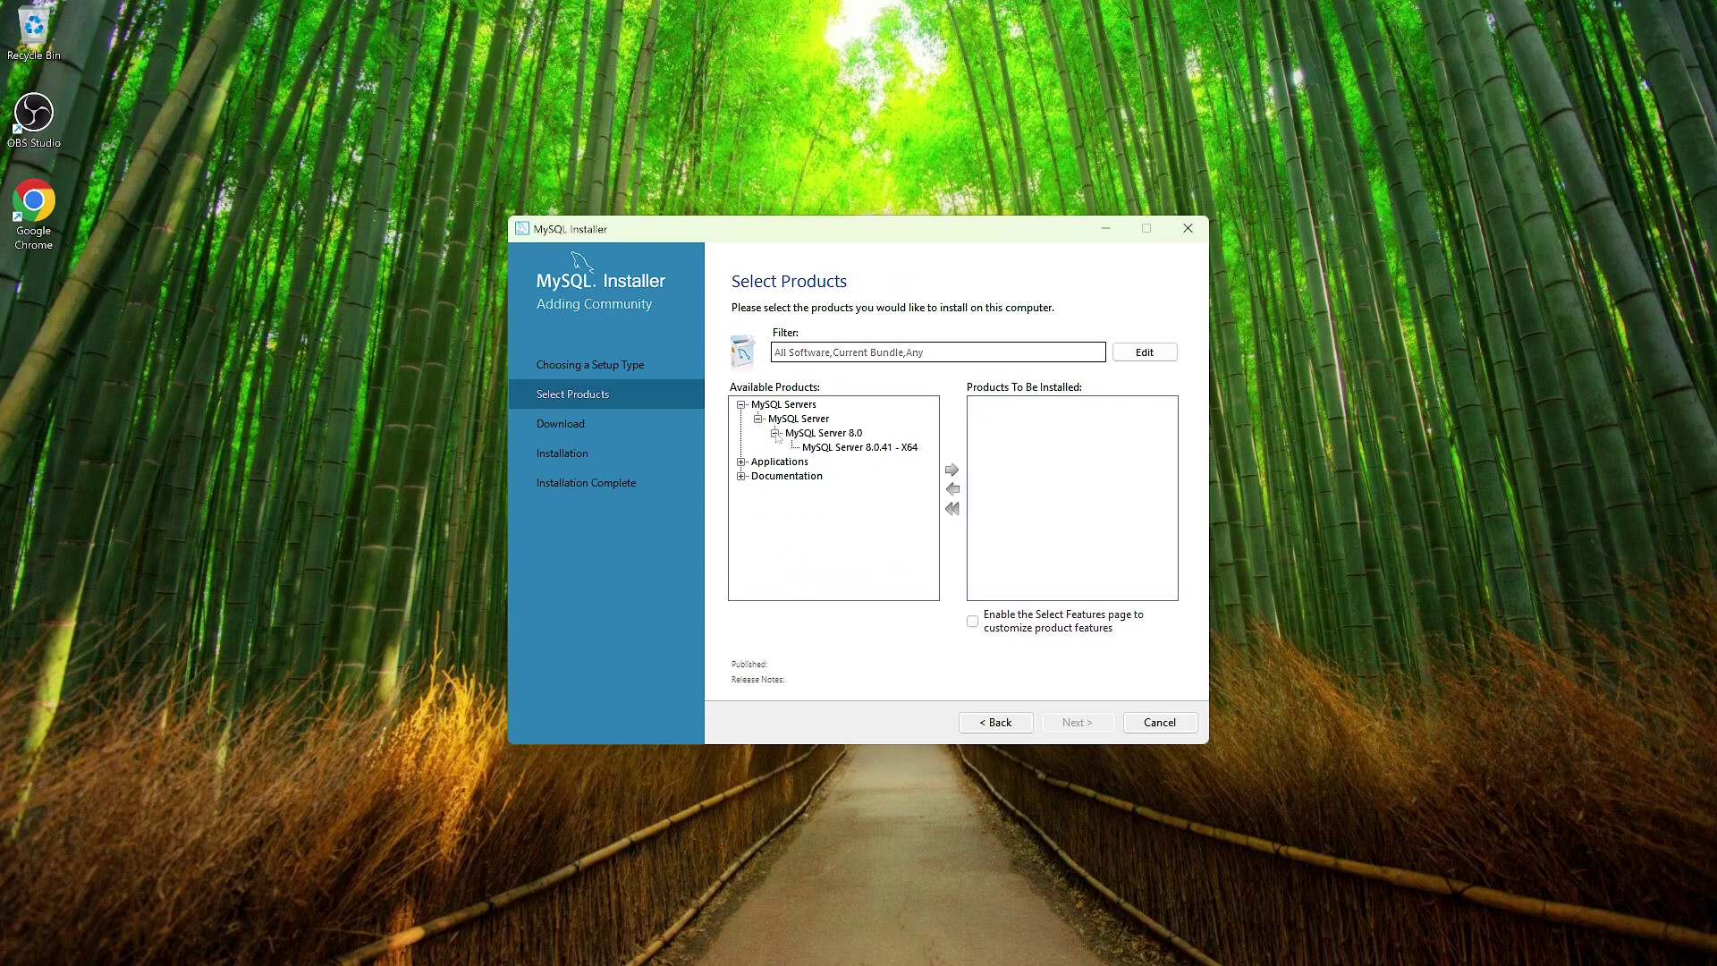
click(830, 448)
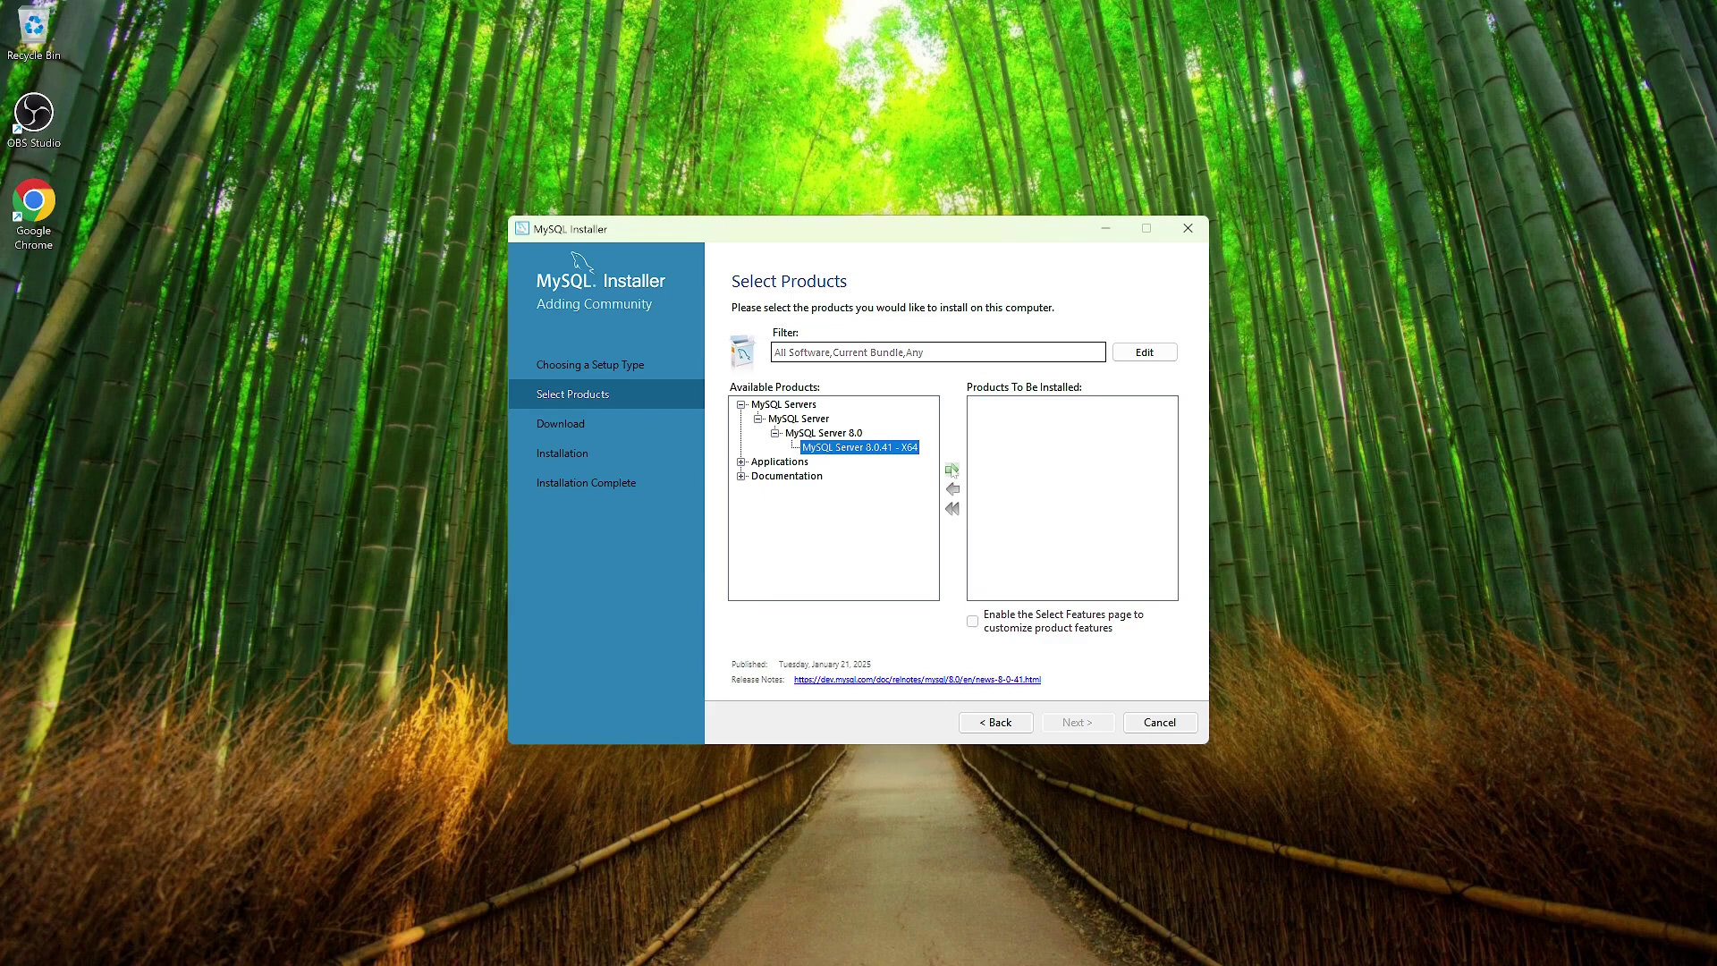
click(953, 470)
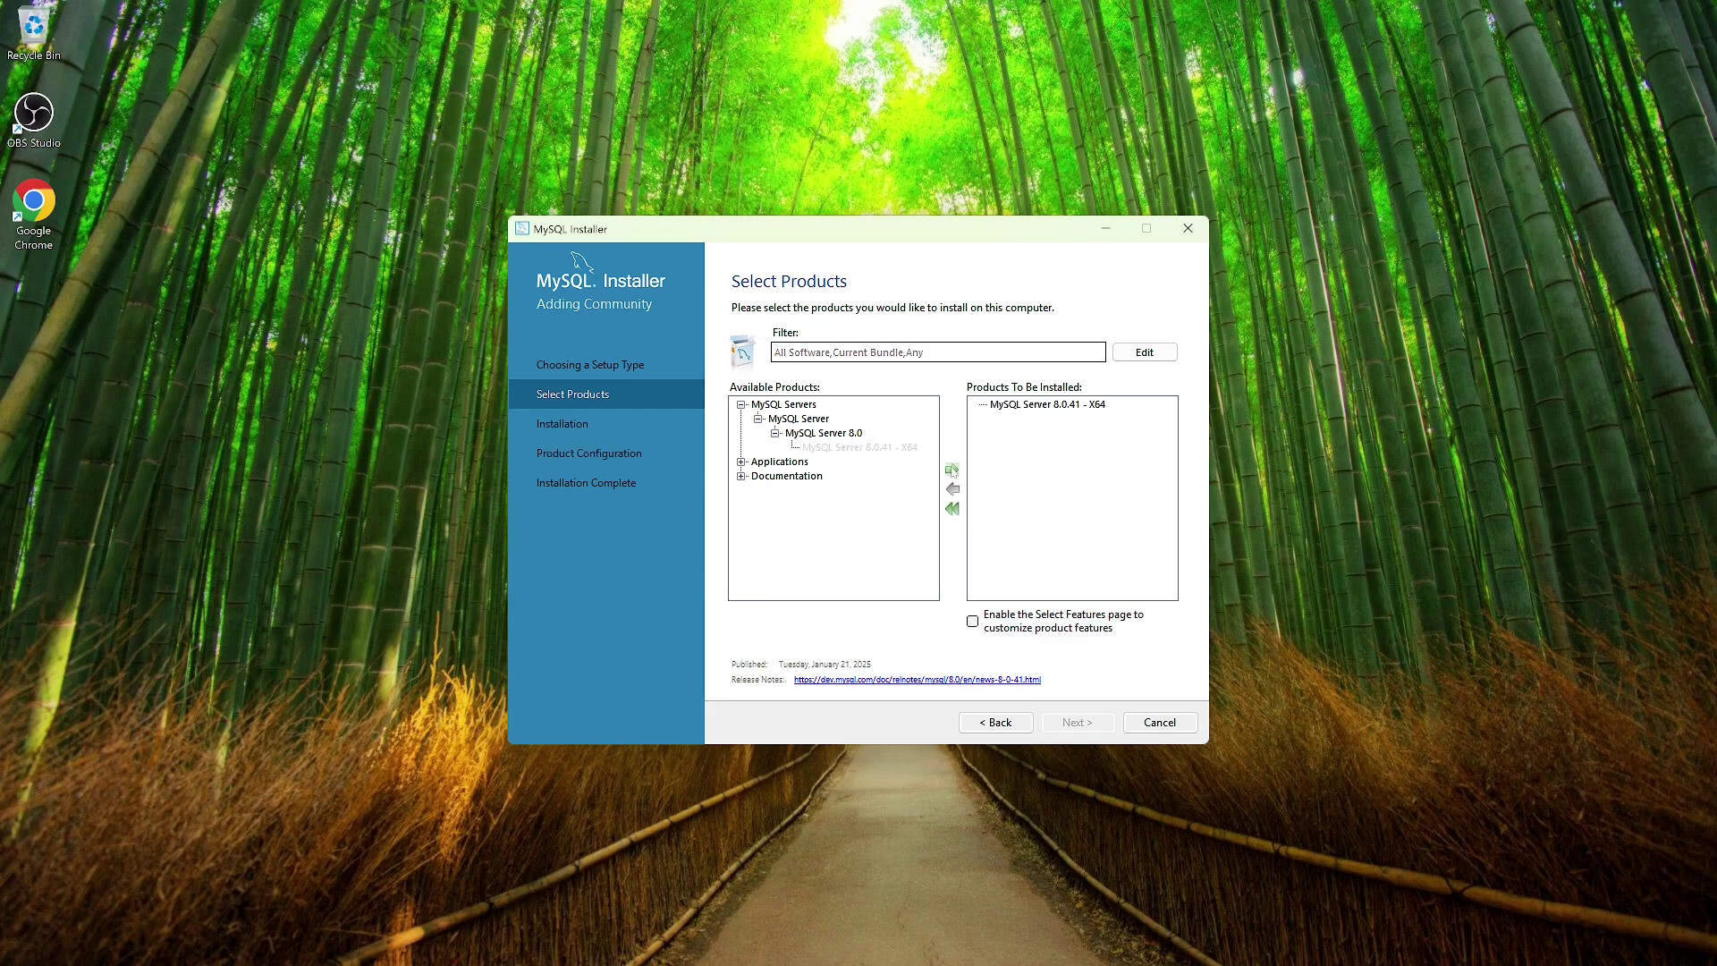
Add MySQL Workbench 8.0.41 - X64 from the Applications category to the products to be installed
click(742, 462)
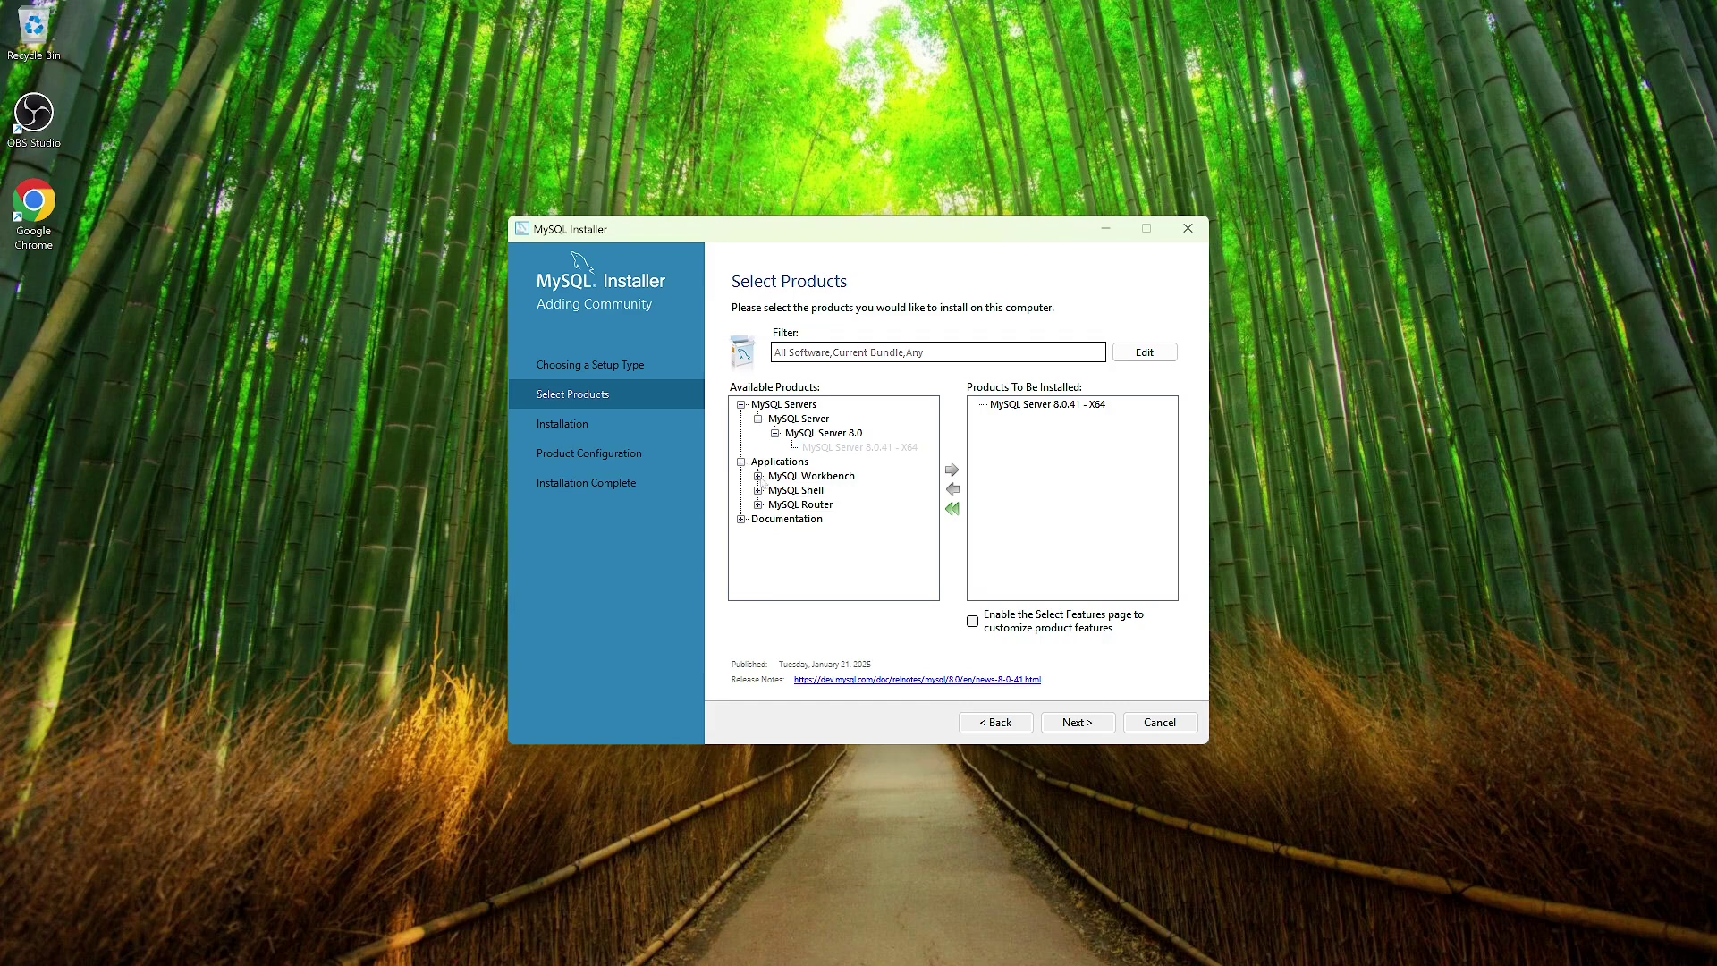
click(759, 476)
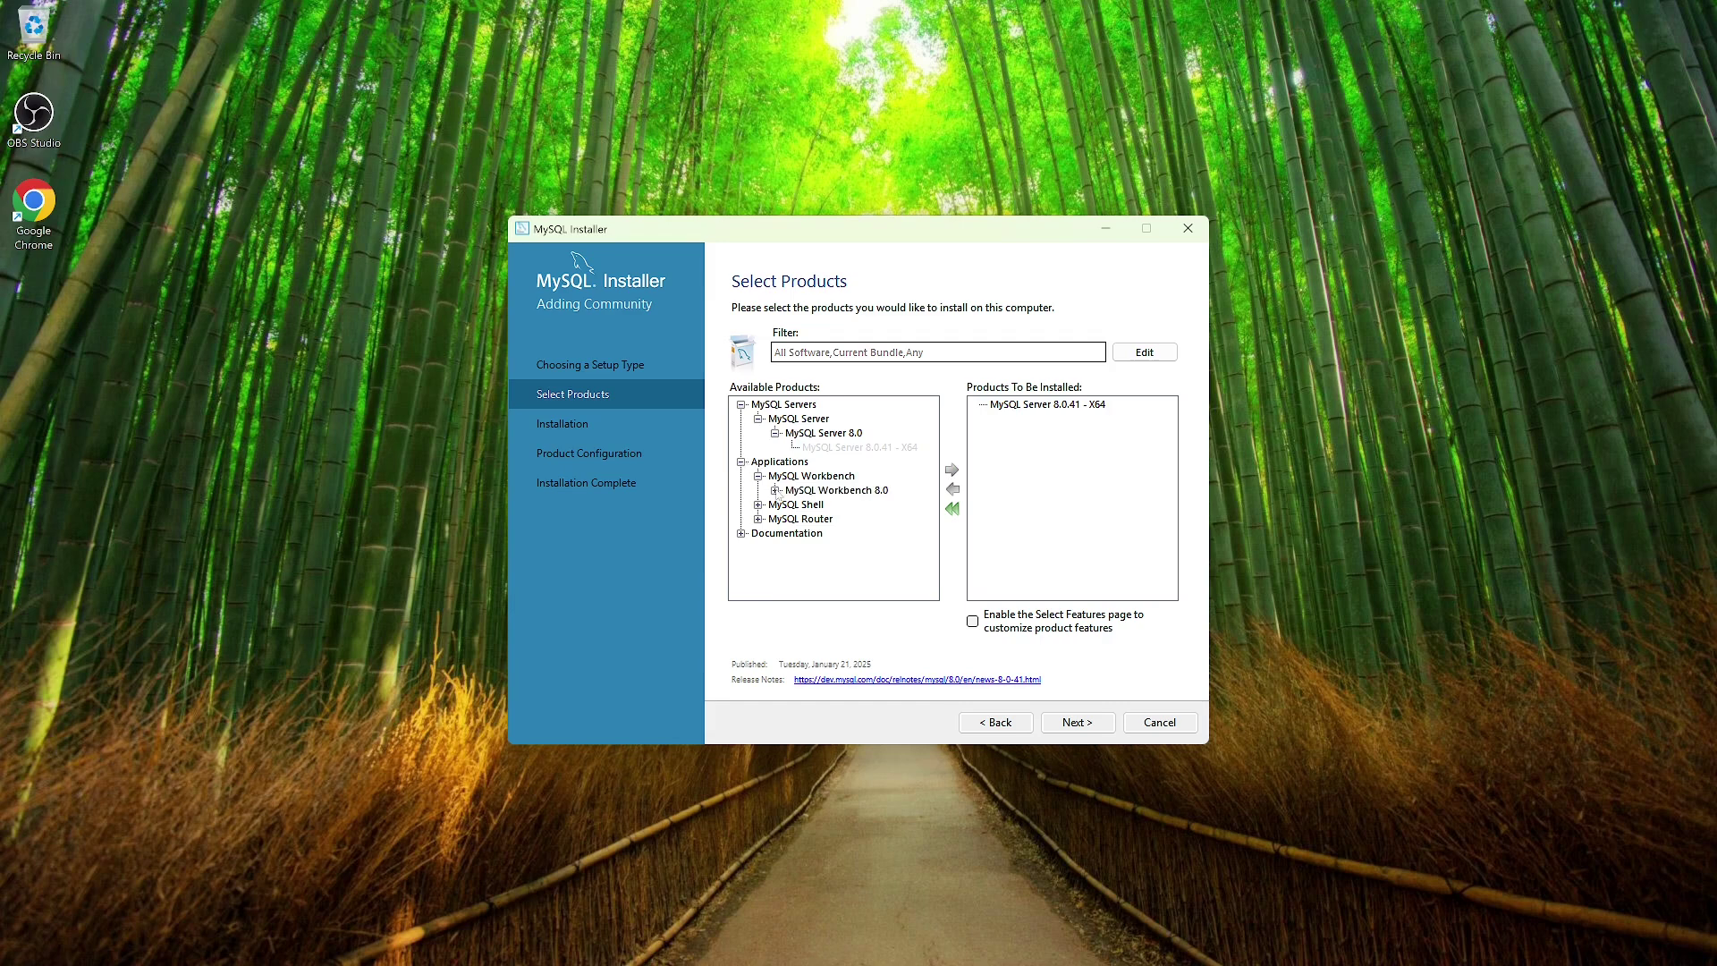
click(775, 491)
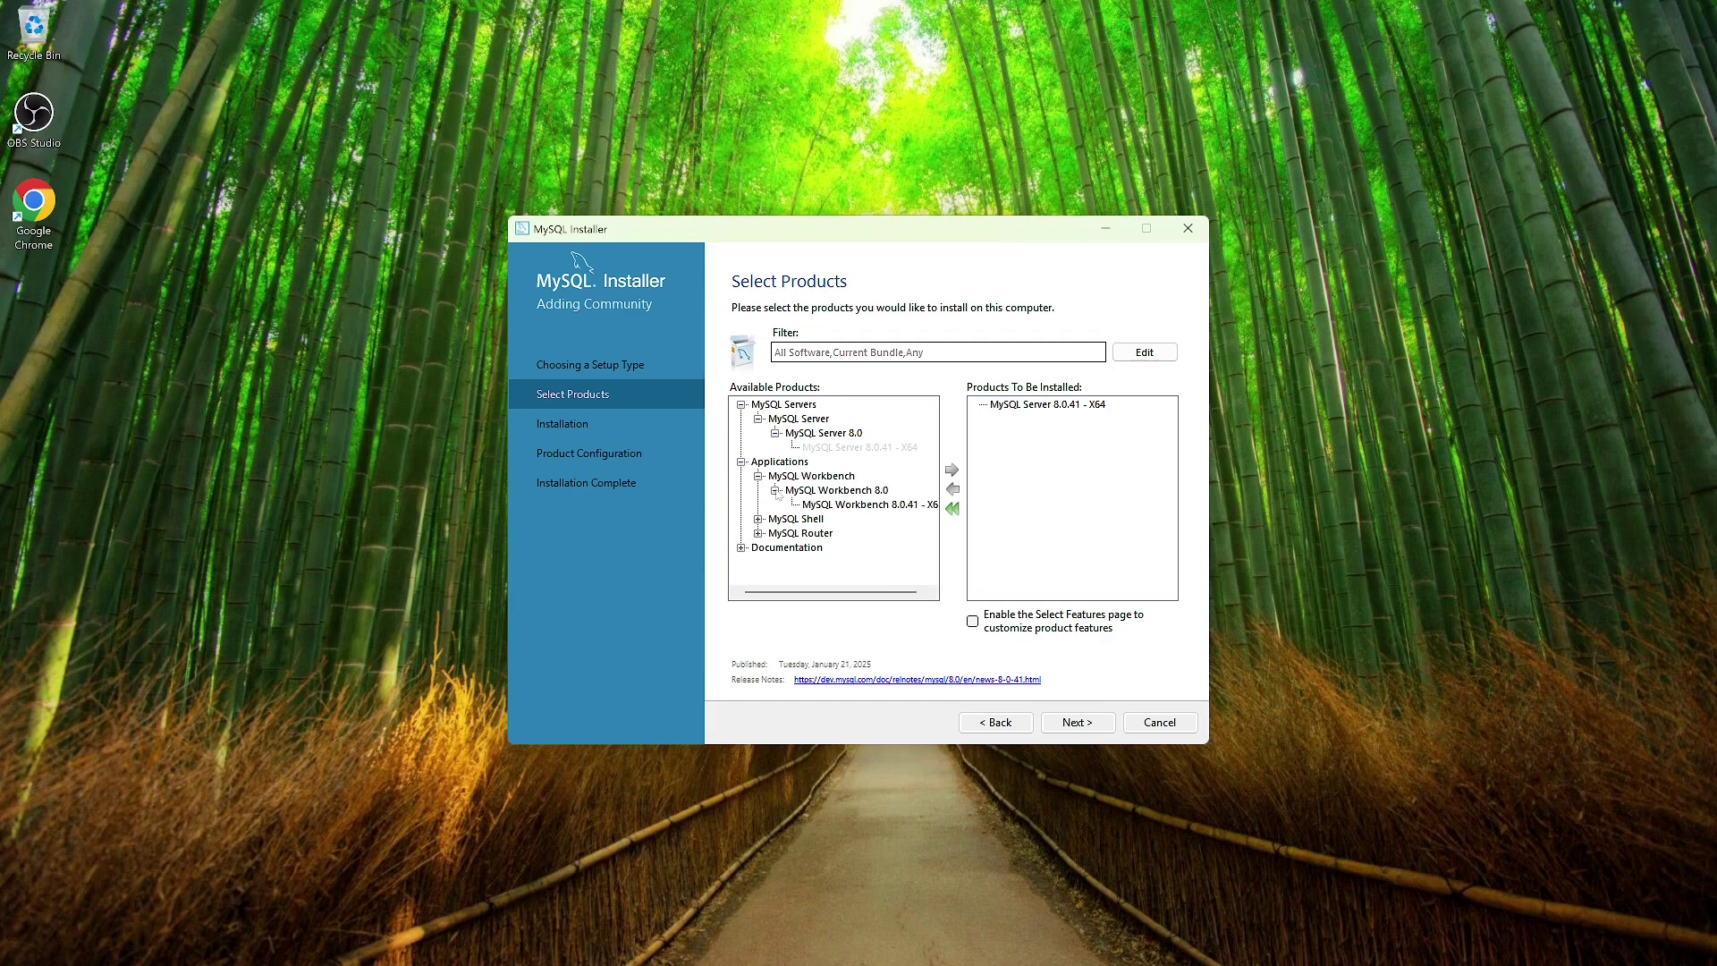
click(863, 508)
click(951, 470)
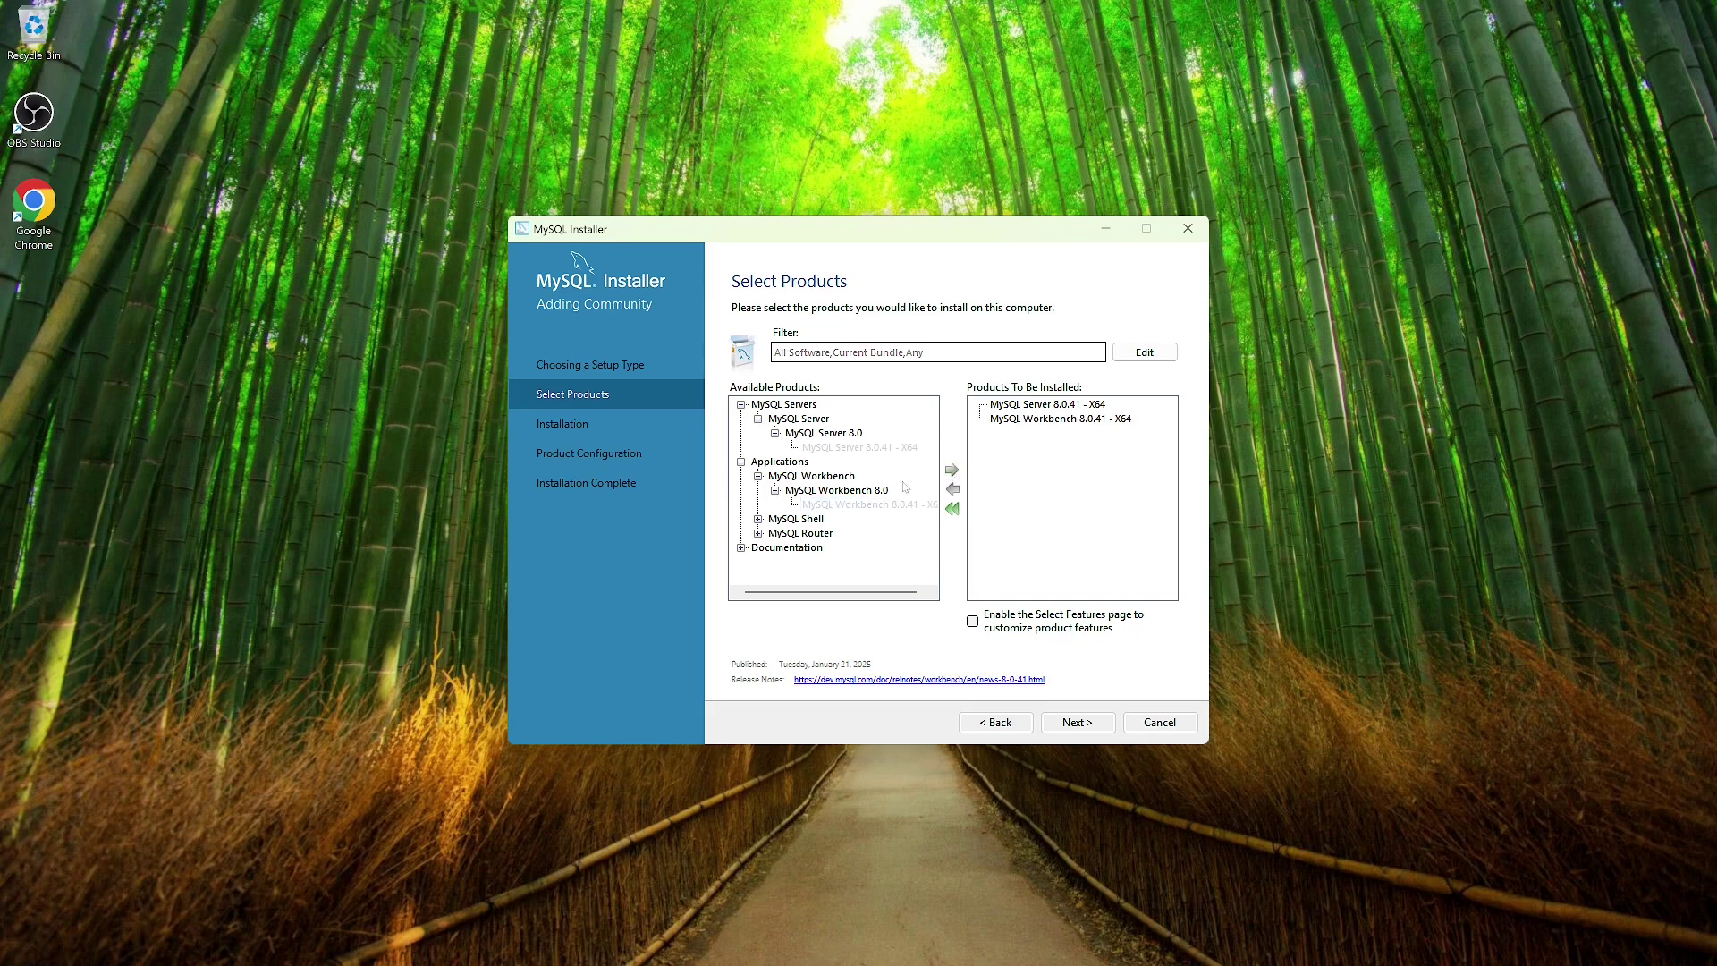
Add MySQL Shell 8.0.41 - X64 from the Applications category to the products to be installed
click(759, 520)
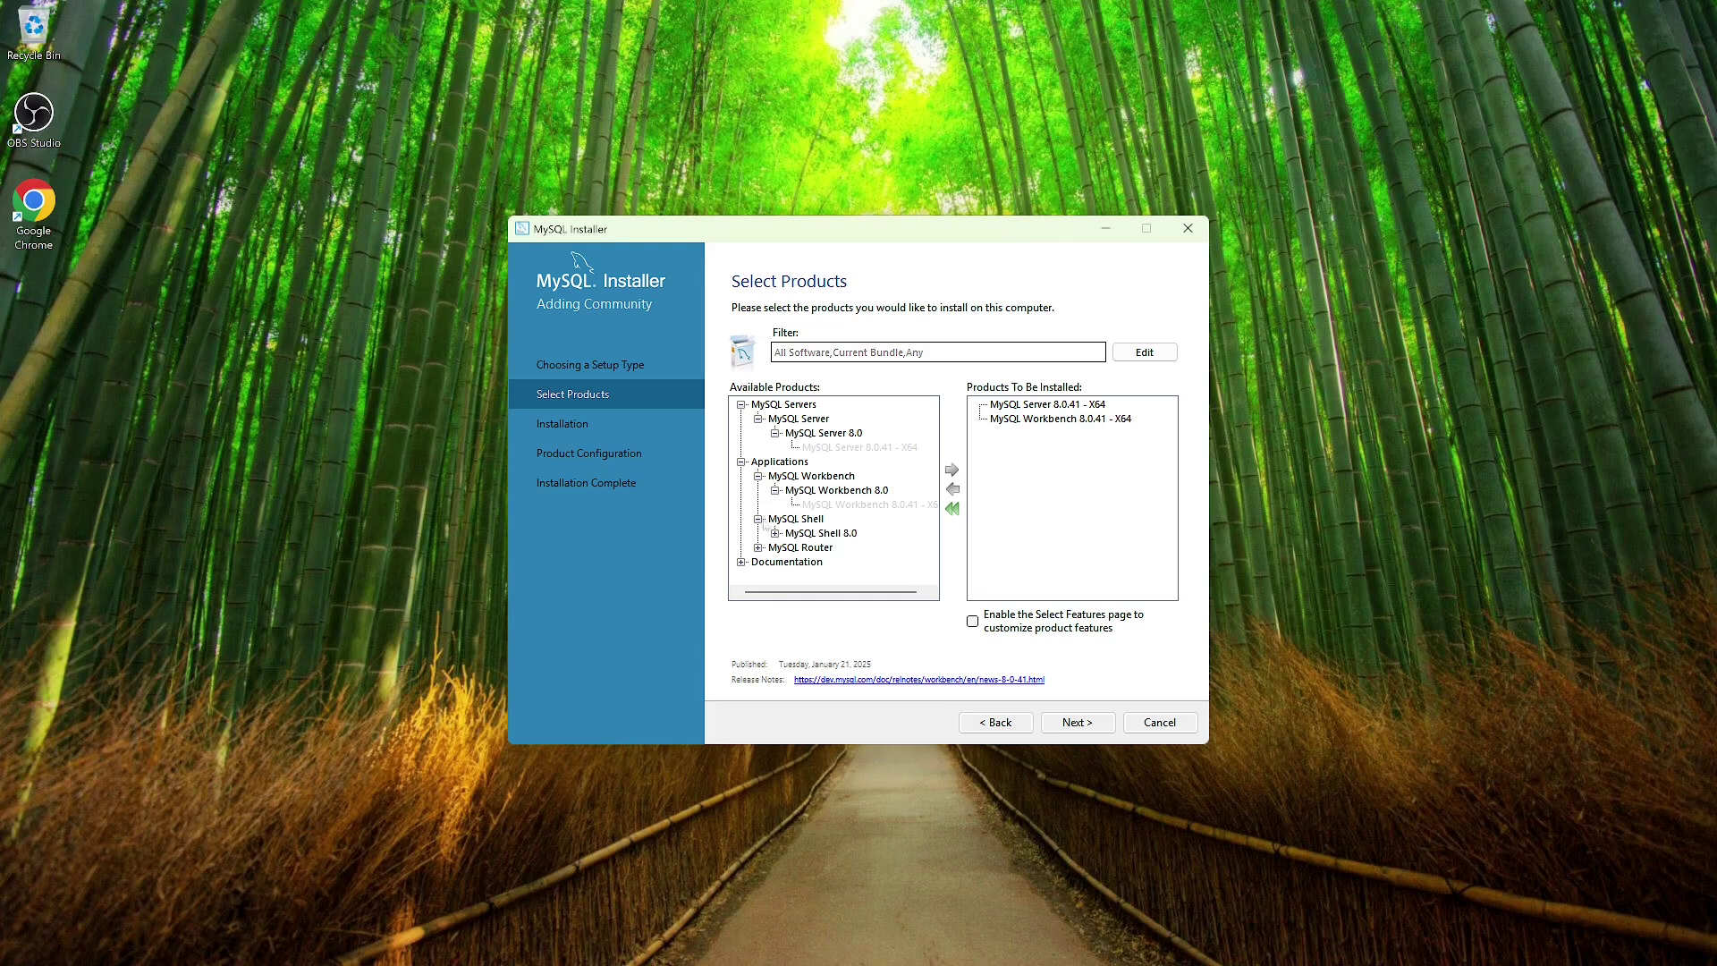
click(775, 534)
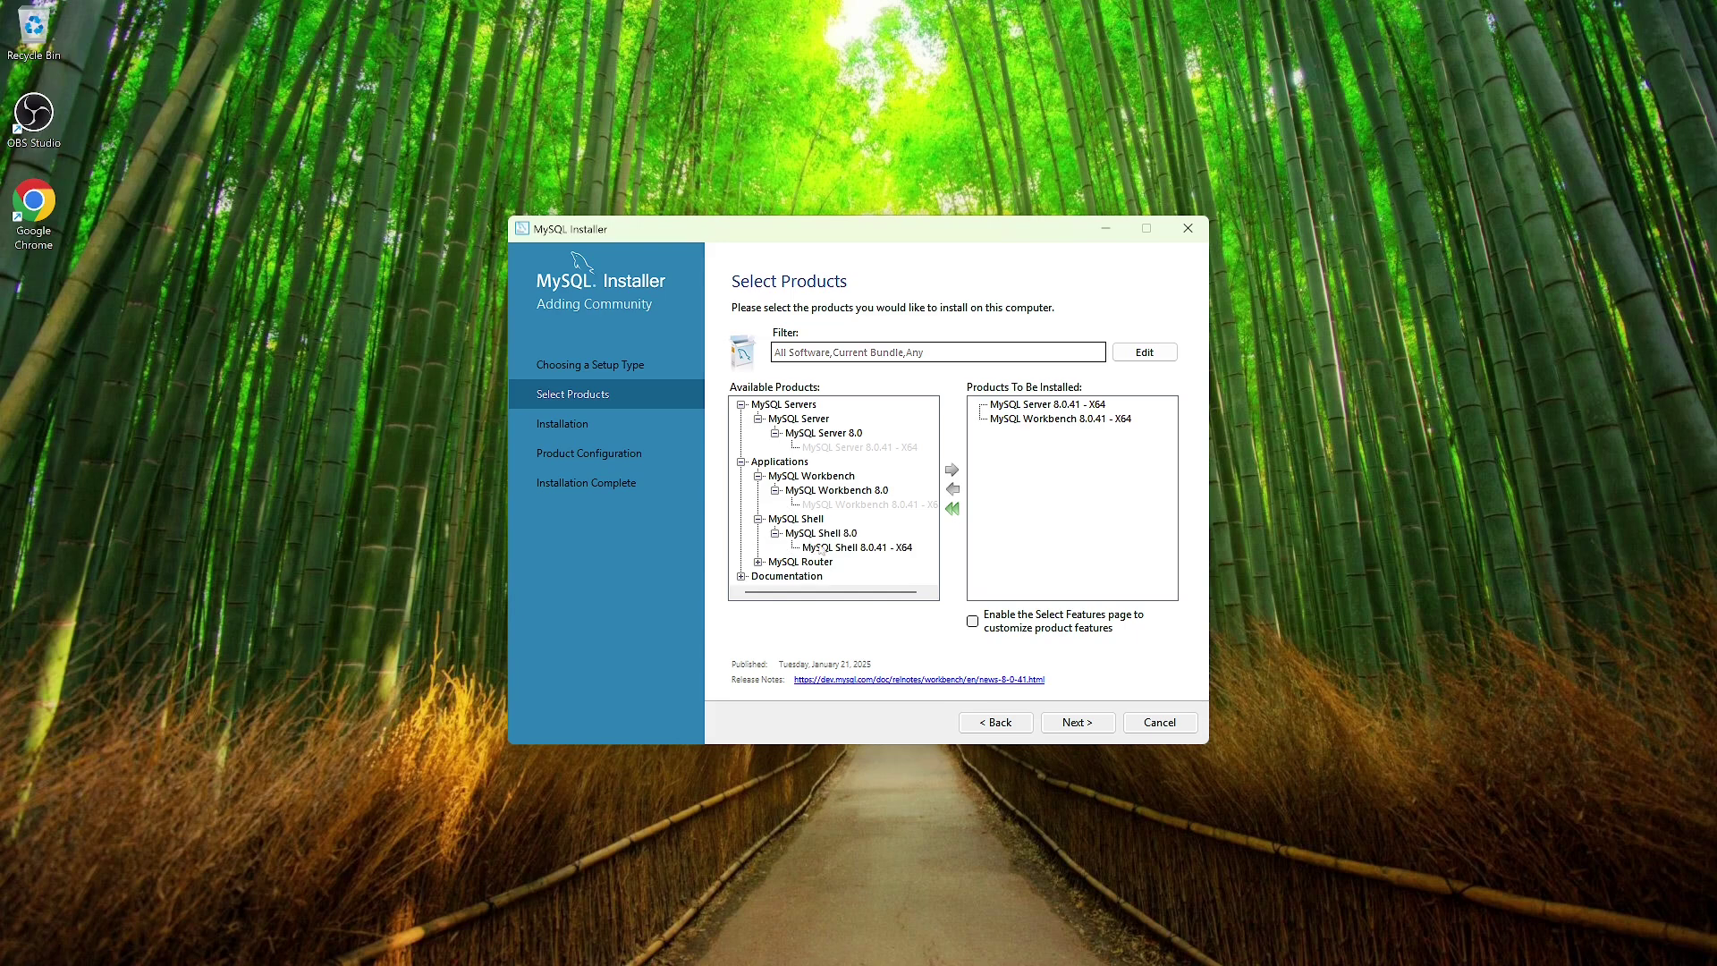
click(821, 548)
click(952, 469)
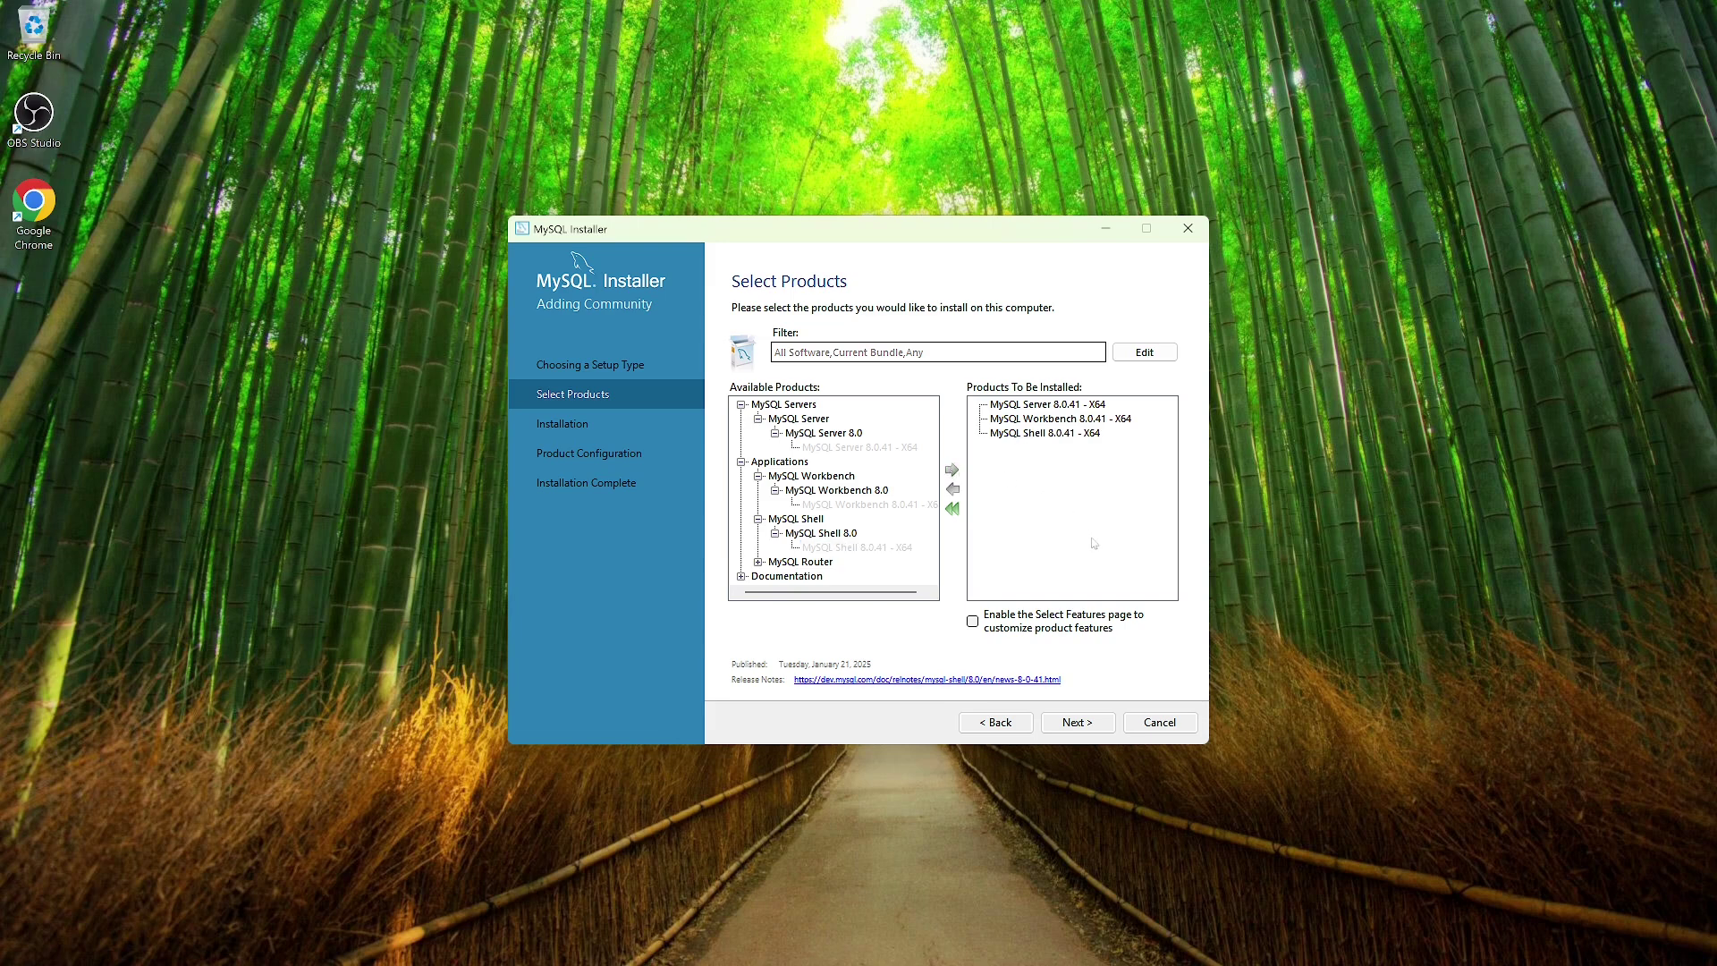
Proceed to the installation page and install the chosen MySQL Server, Workbench and Shell packages
click(1078, 726)
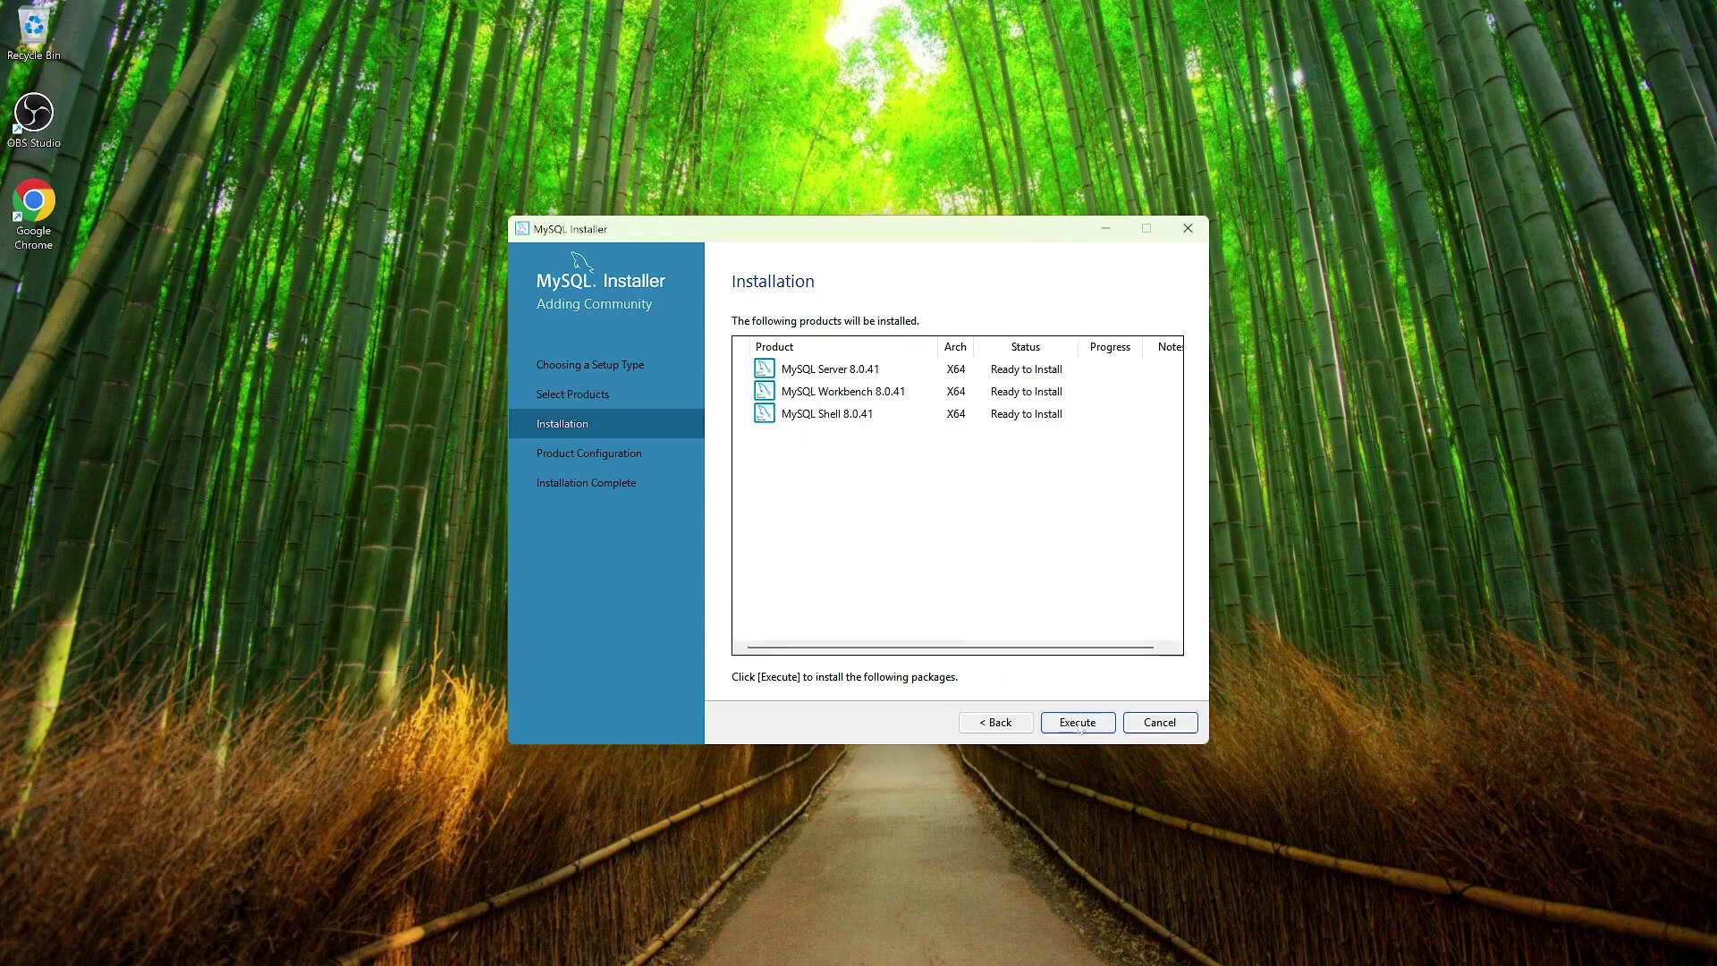
click(1079, 729)
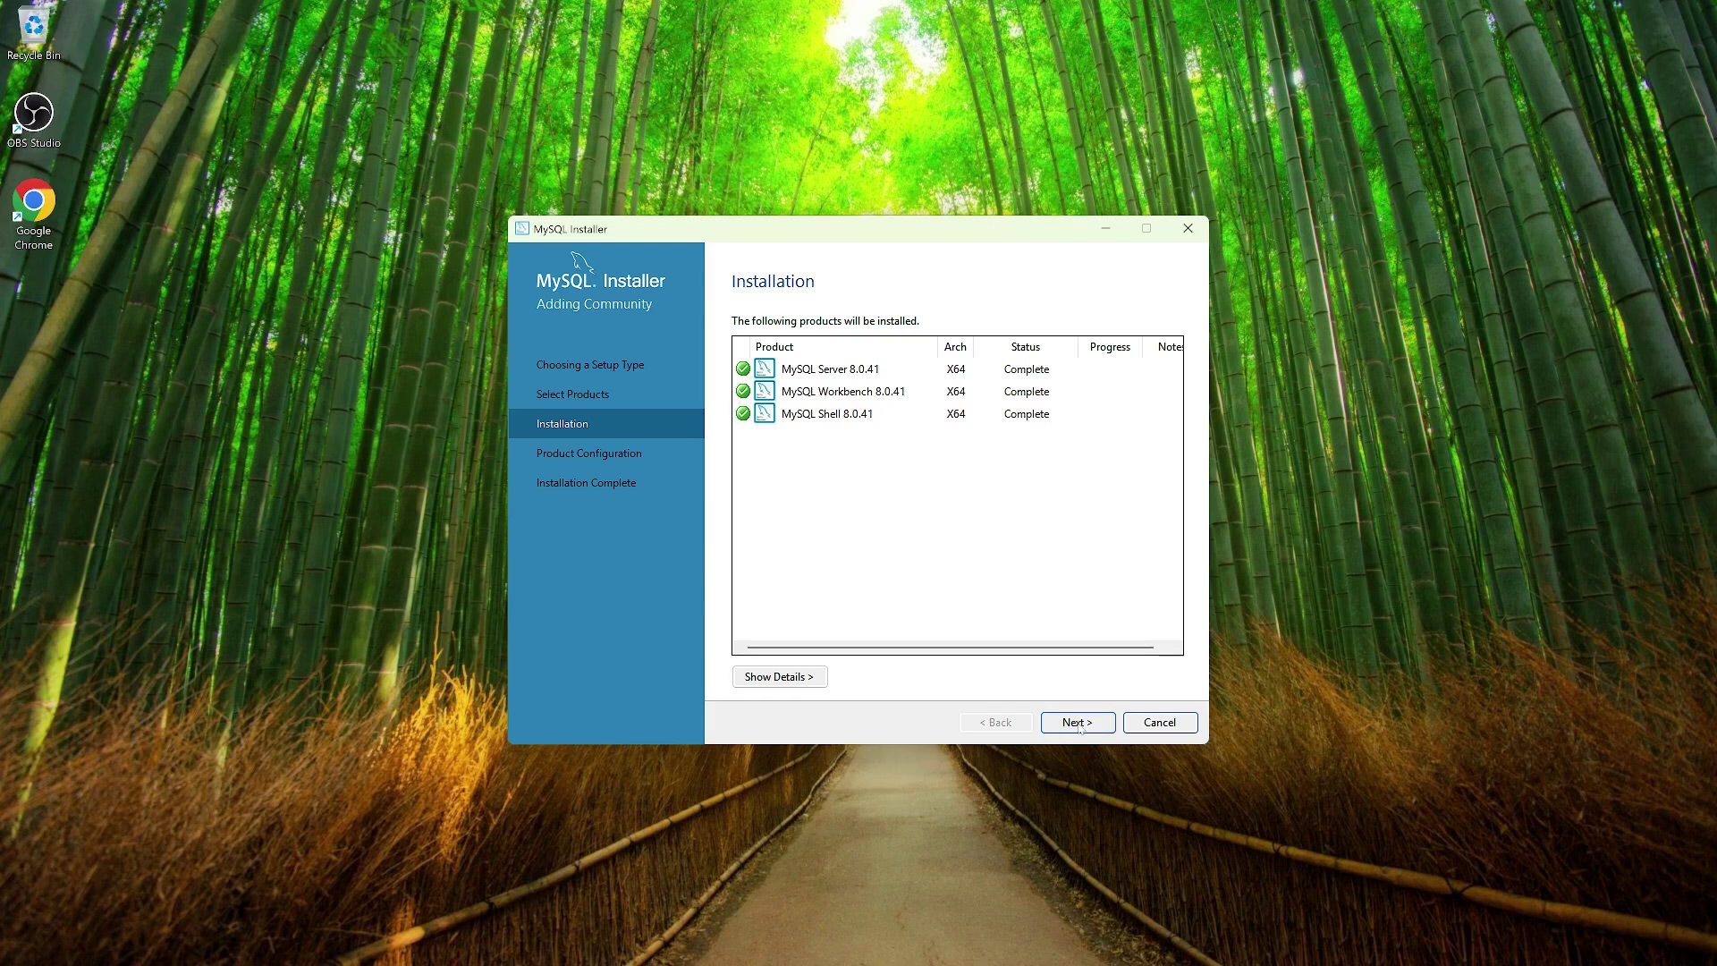
Start configuring MySQL Server 8.0.41, keeping the Development Computer type, TCP/IP port 3306 and strong password encryption for authentication
click(1077, 723)
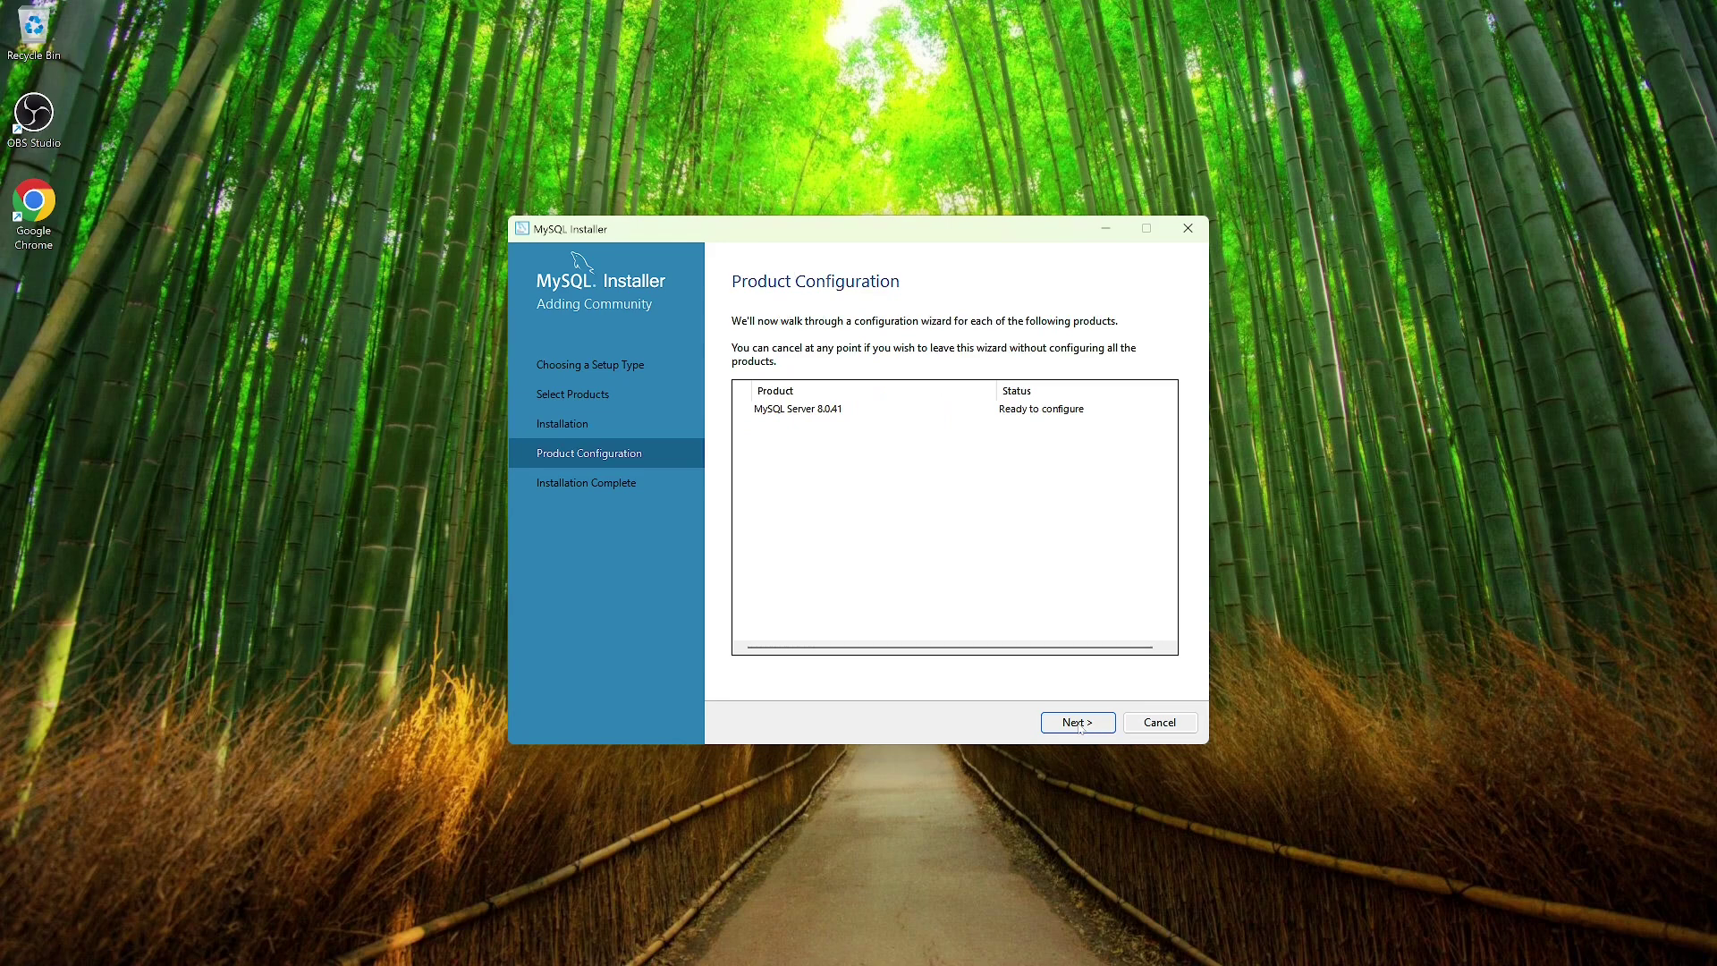
click(1077, 723)
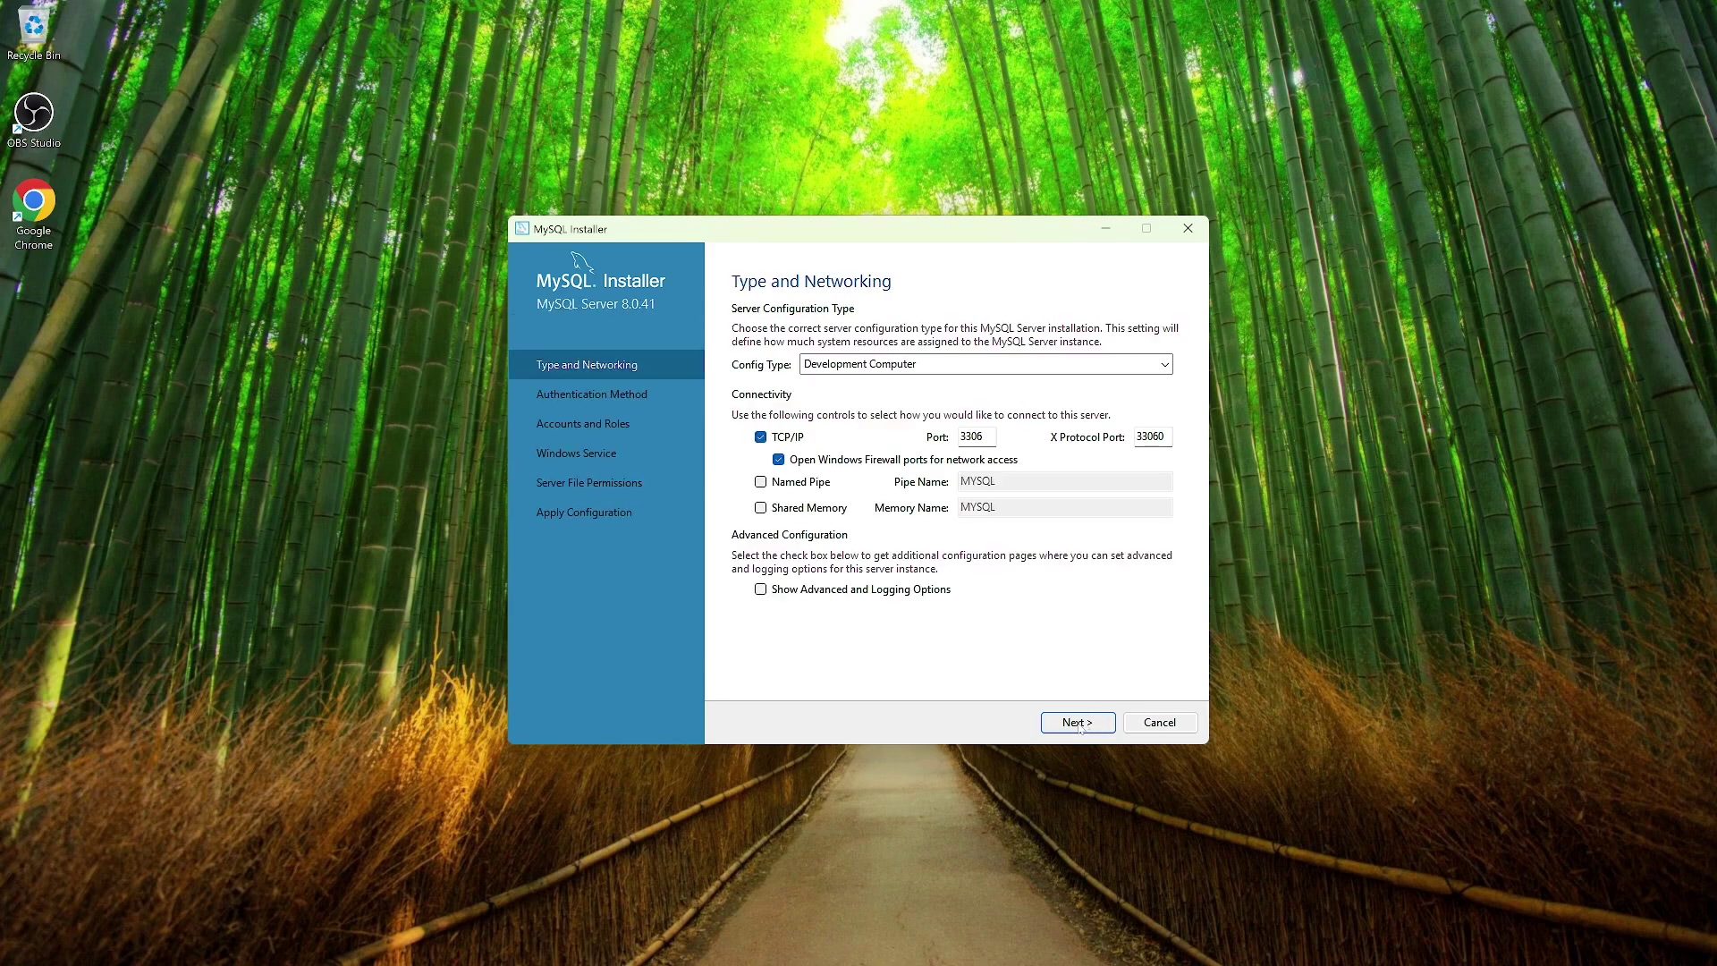
click(1107, 364)
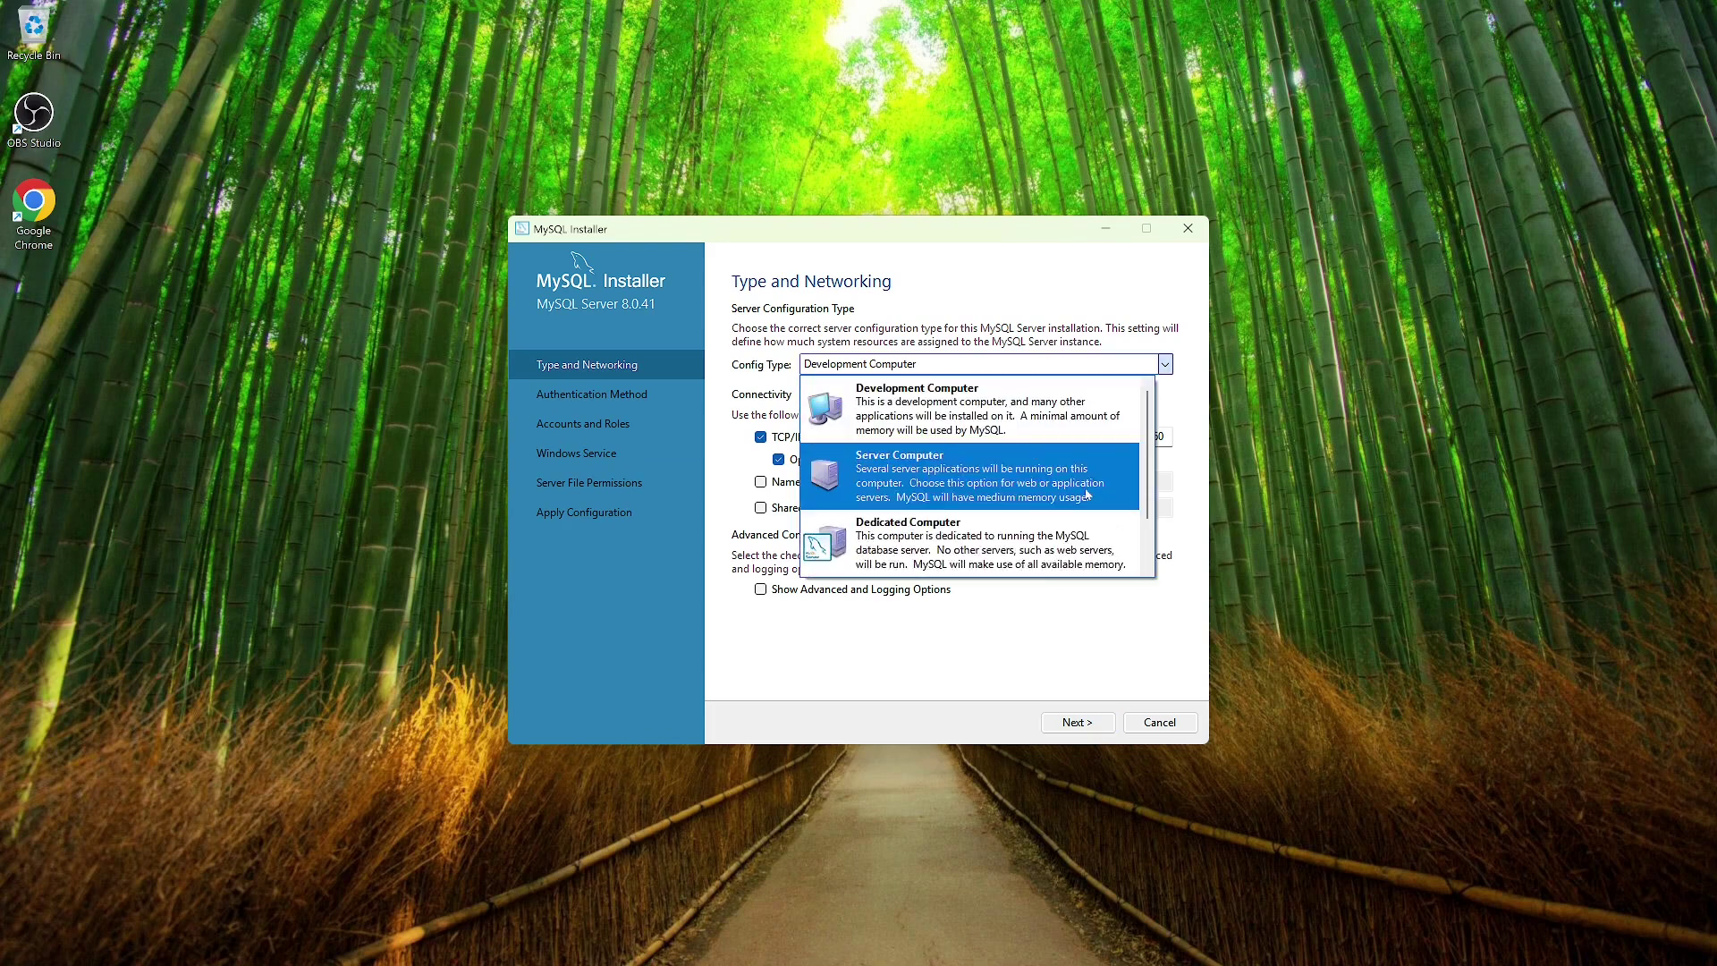
click(1004, 315)
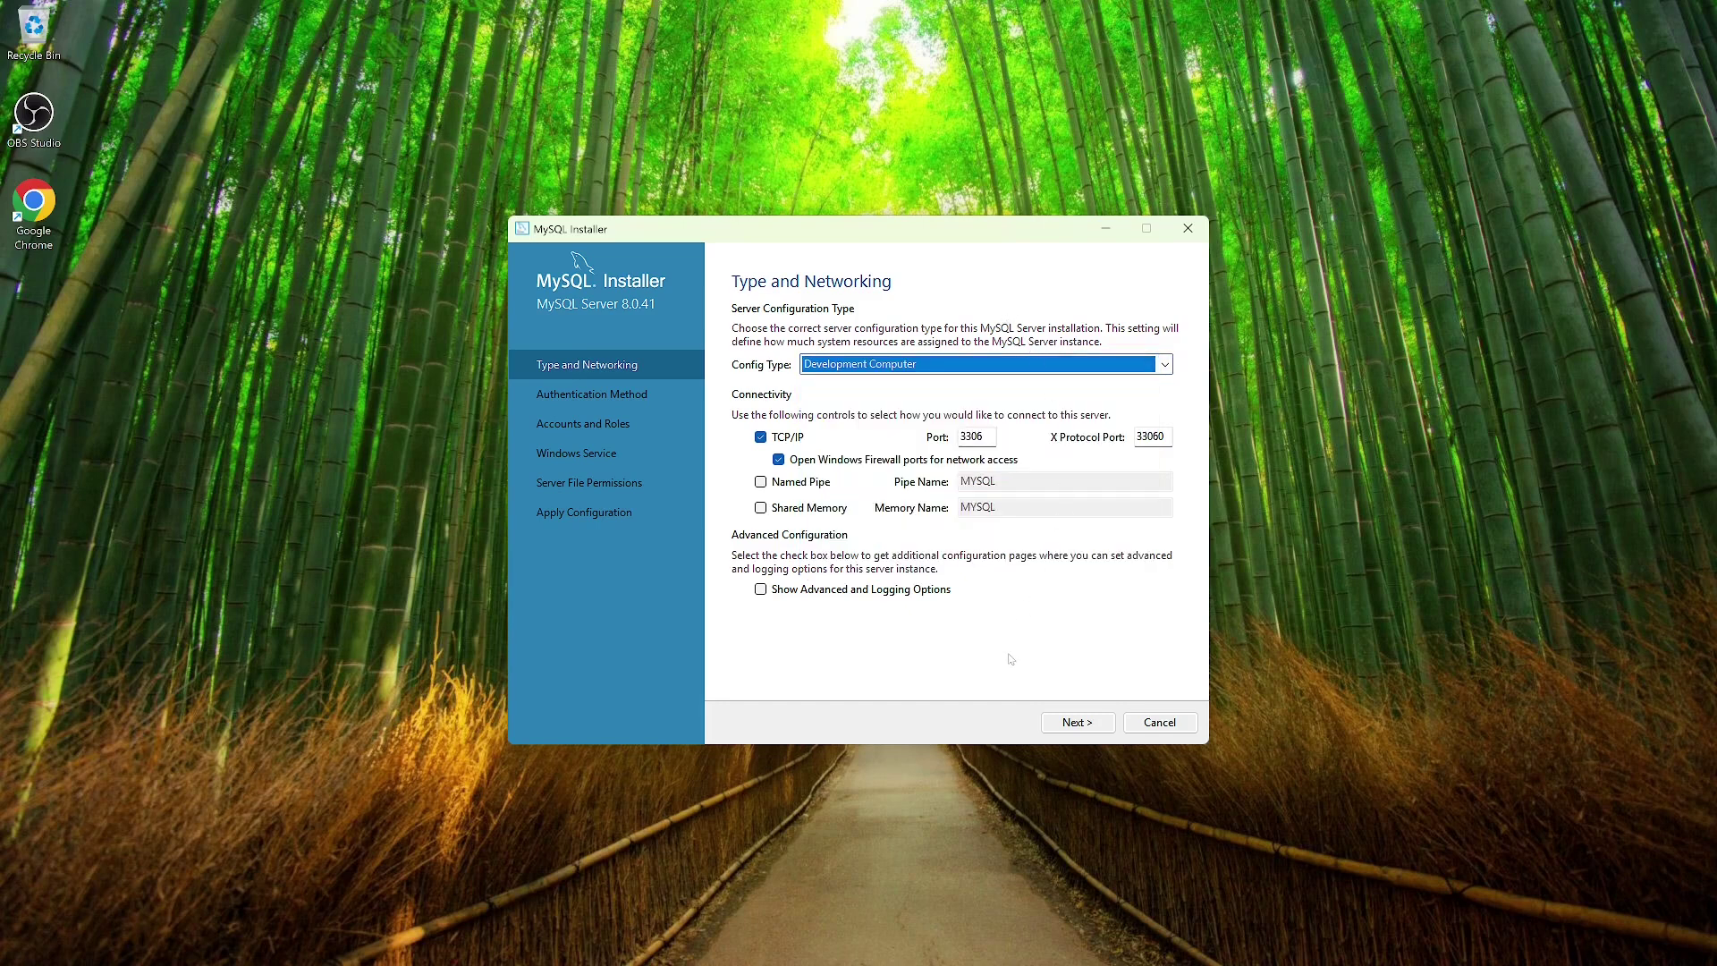
click(1061, 722)
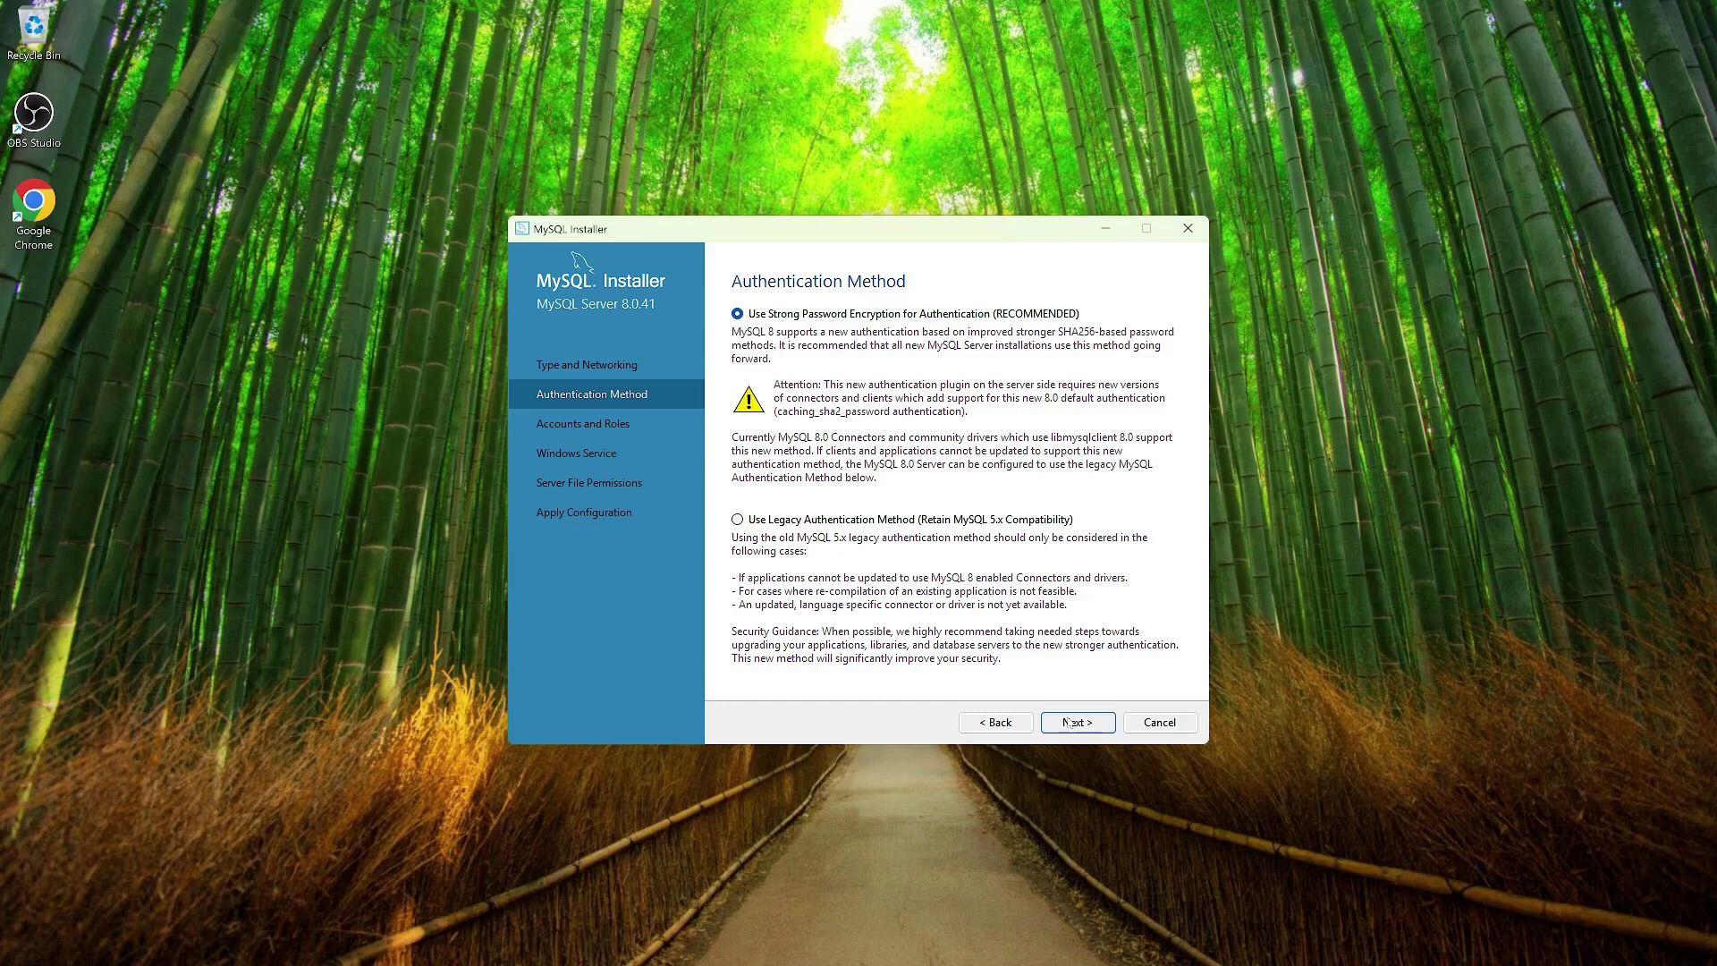
click(1070, 723)
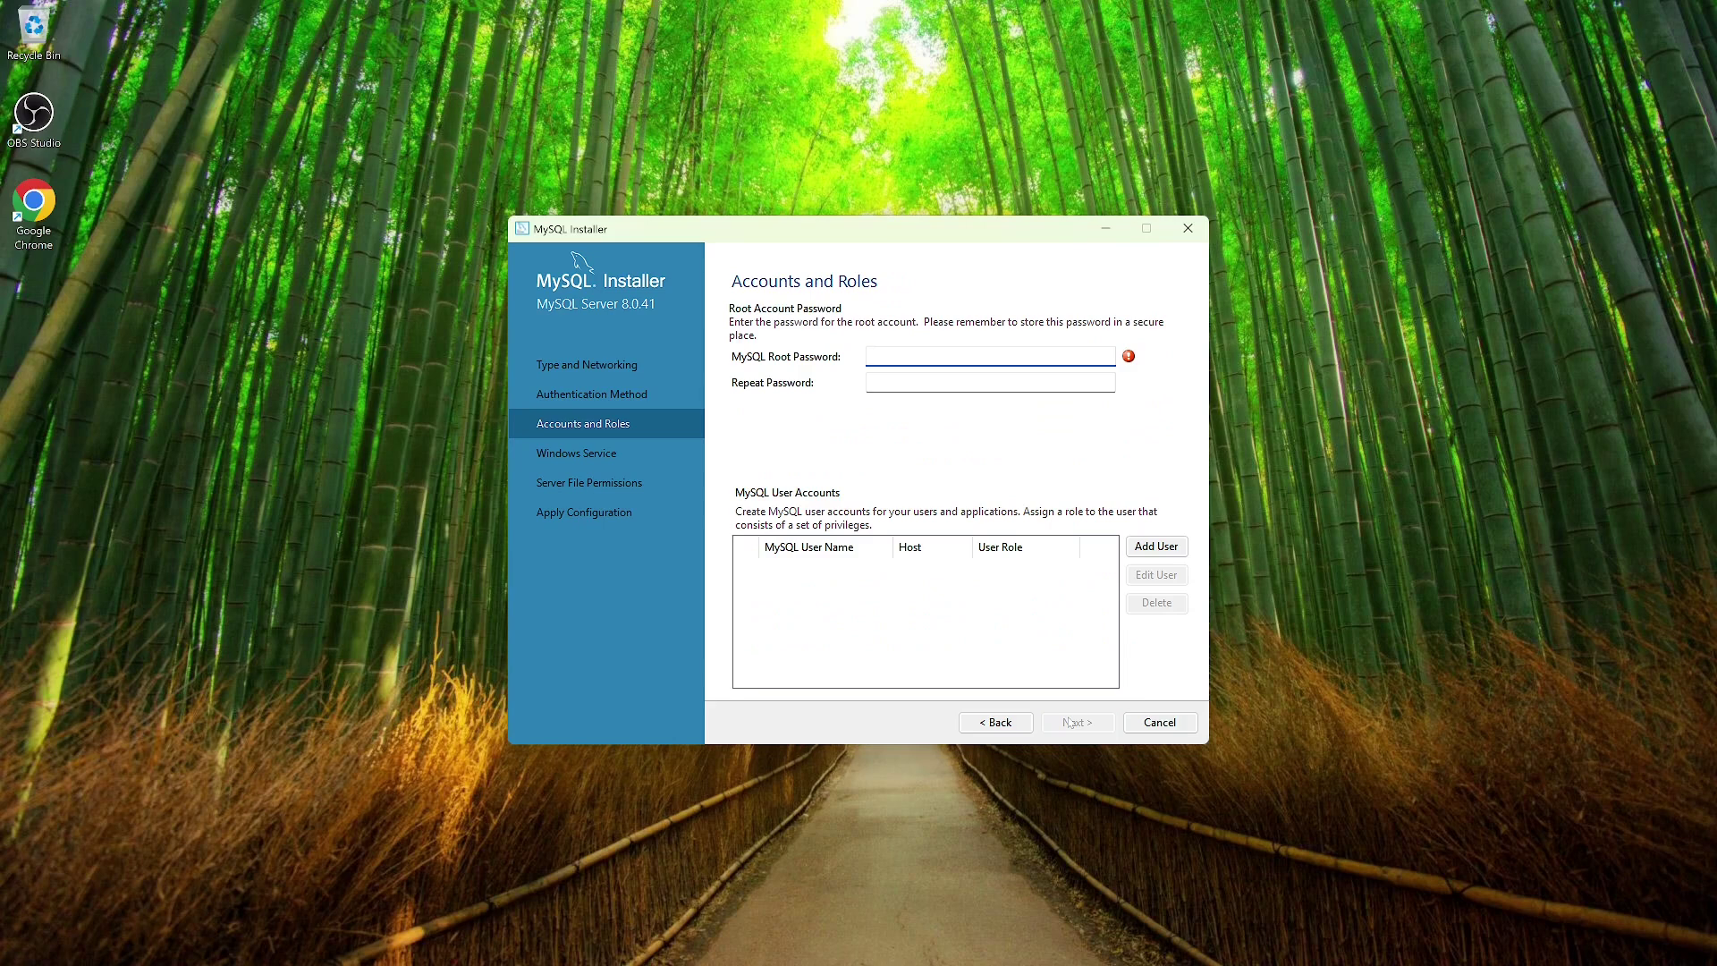
Enter and repeat the MySQL root password, and continue to the Windows service settings
text(•••••••••••••)
click(990, 382)
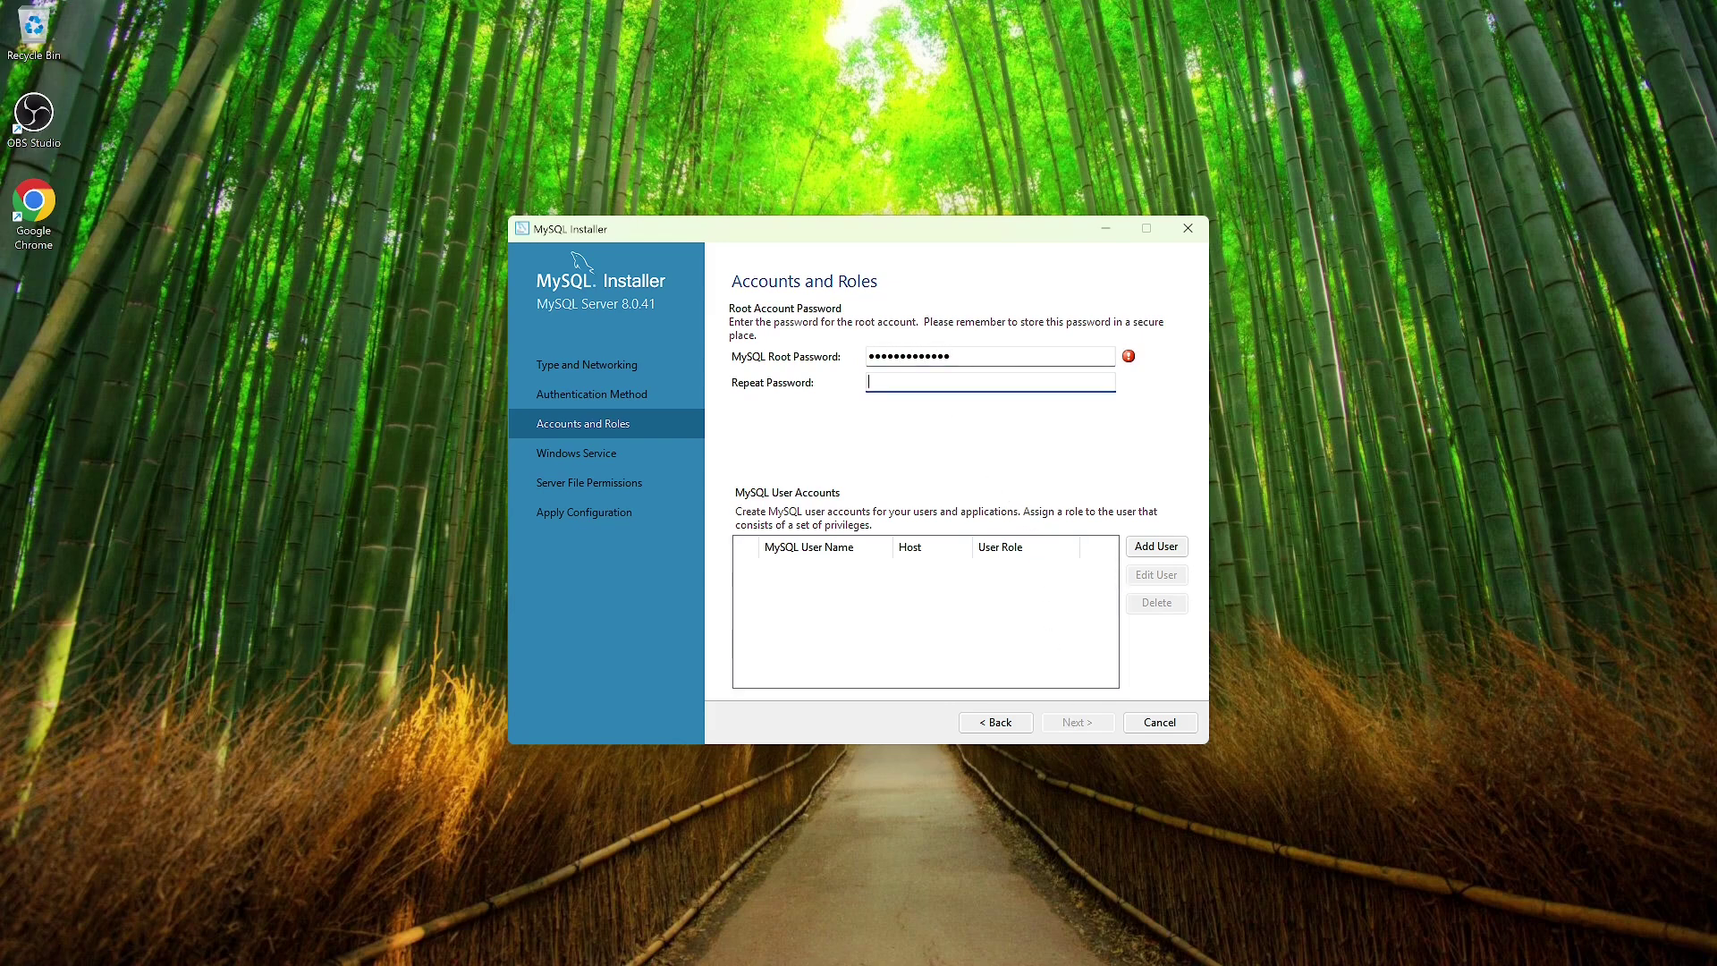
text(•••••••••••••)
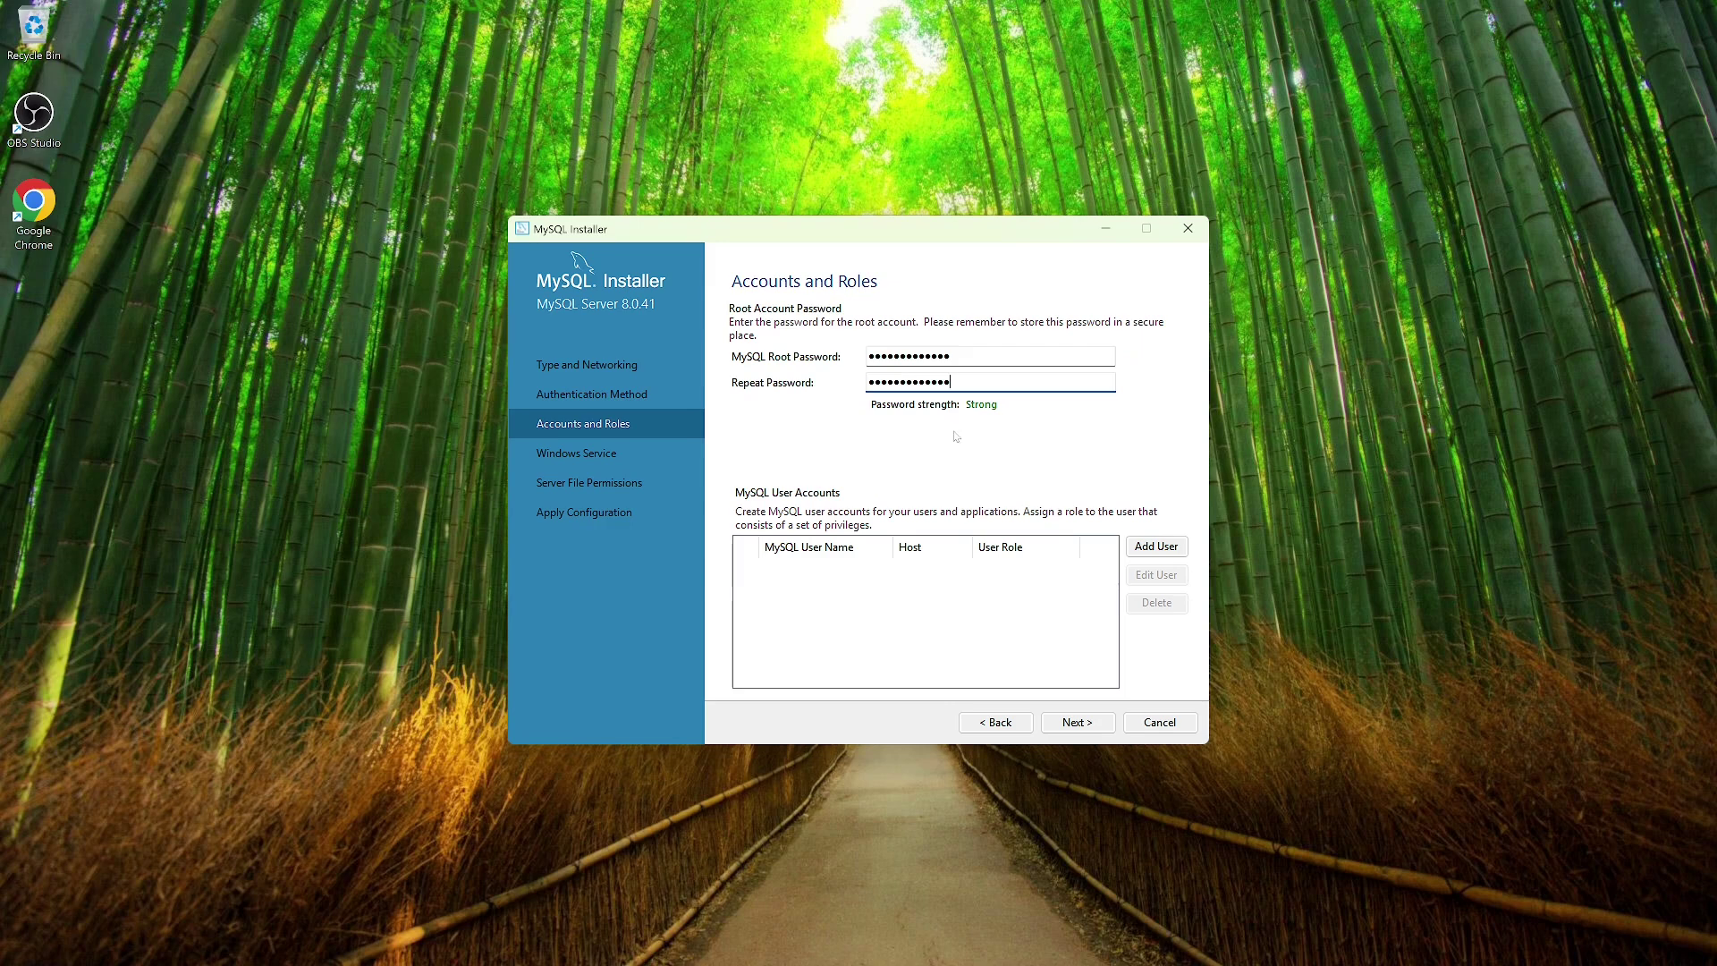
click(1076, 722)
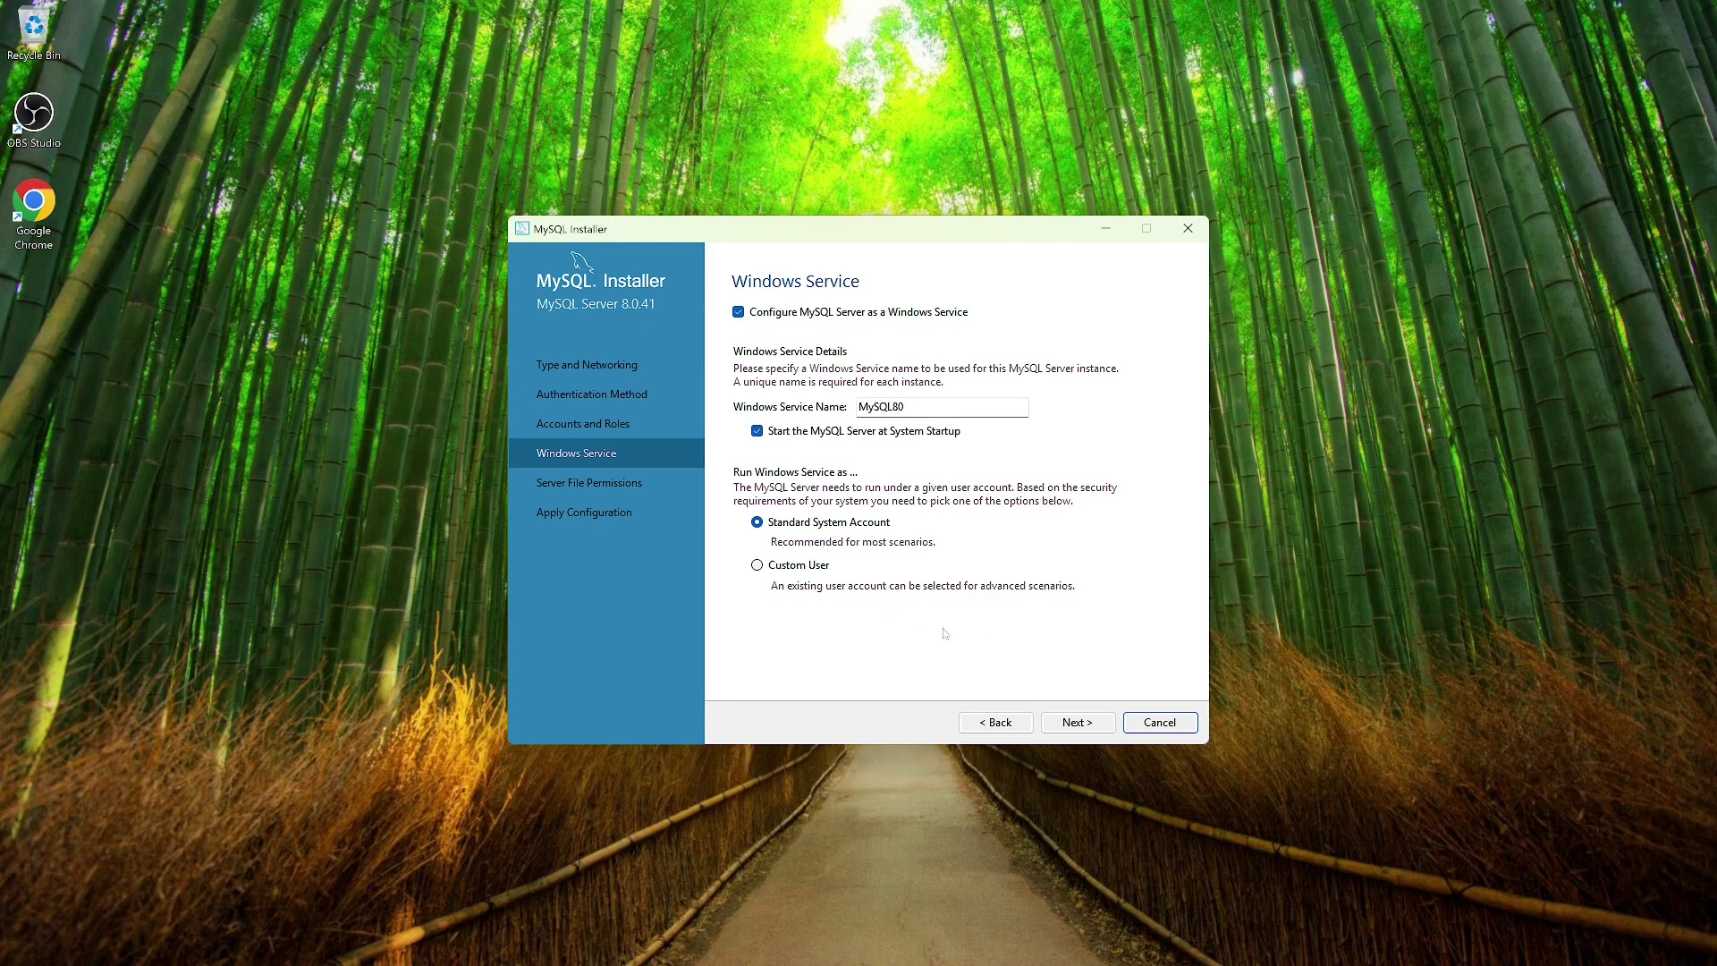
Accept the MySQL80 Windows service and full-access server file permissions, and execute the server configuration
click(1066, 725)
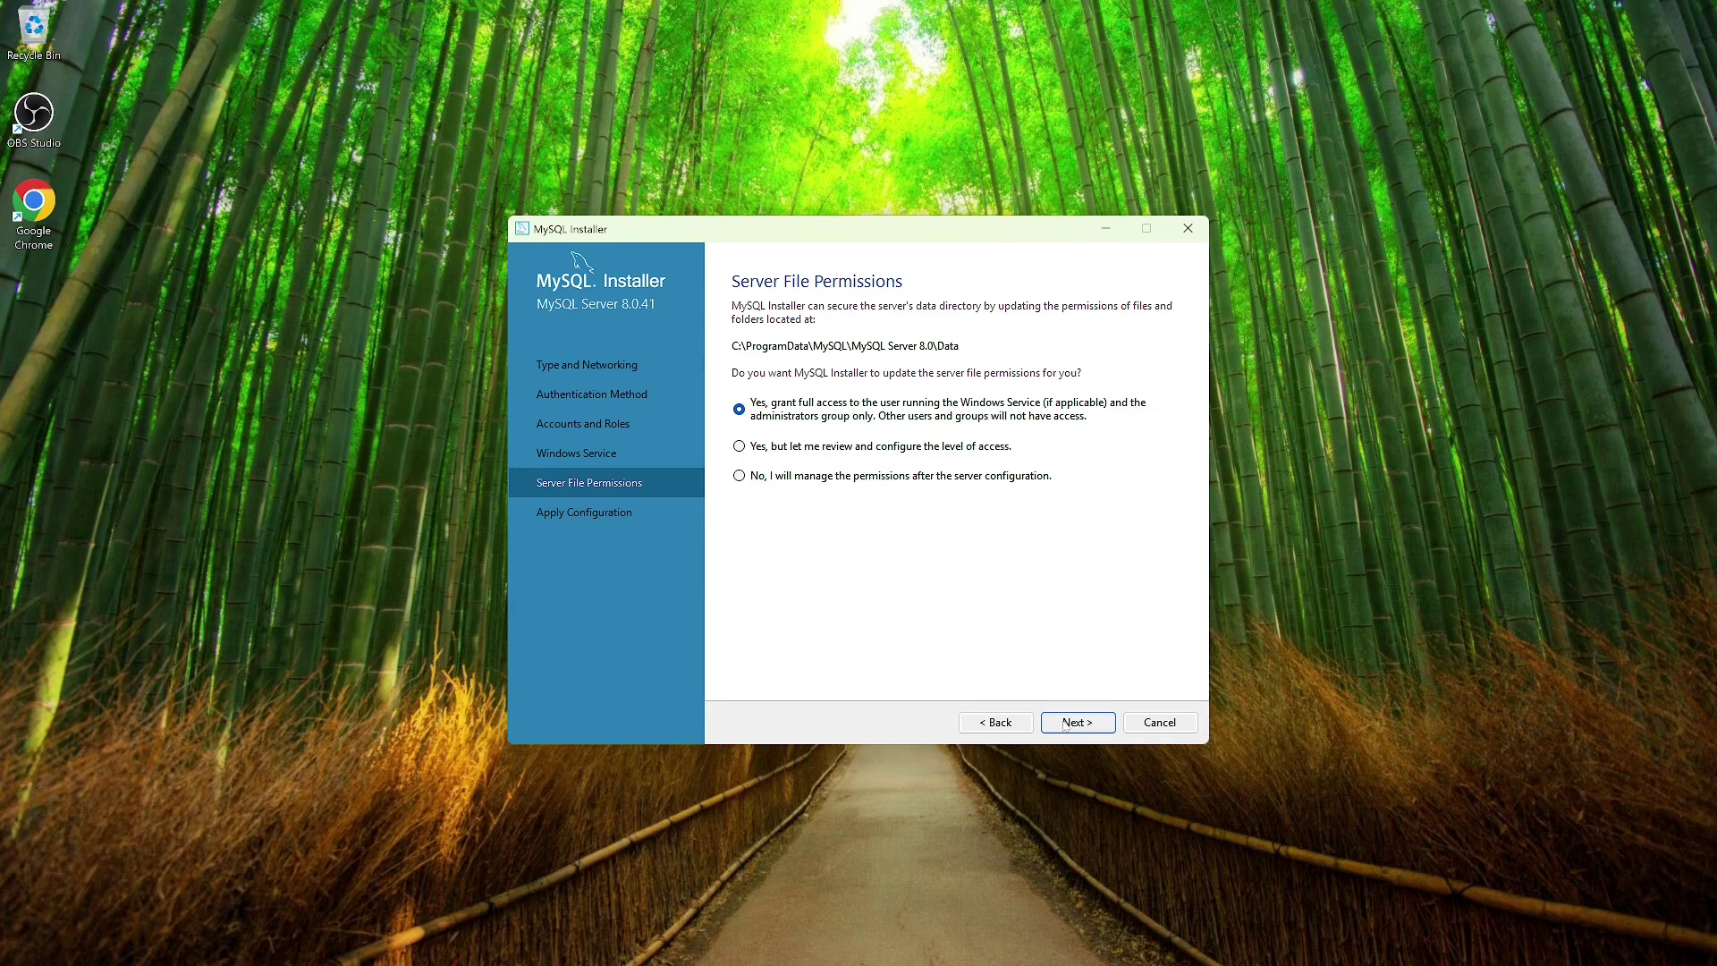
click(1064, 725)
click(1064, 726)
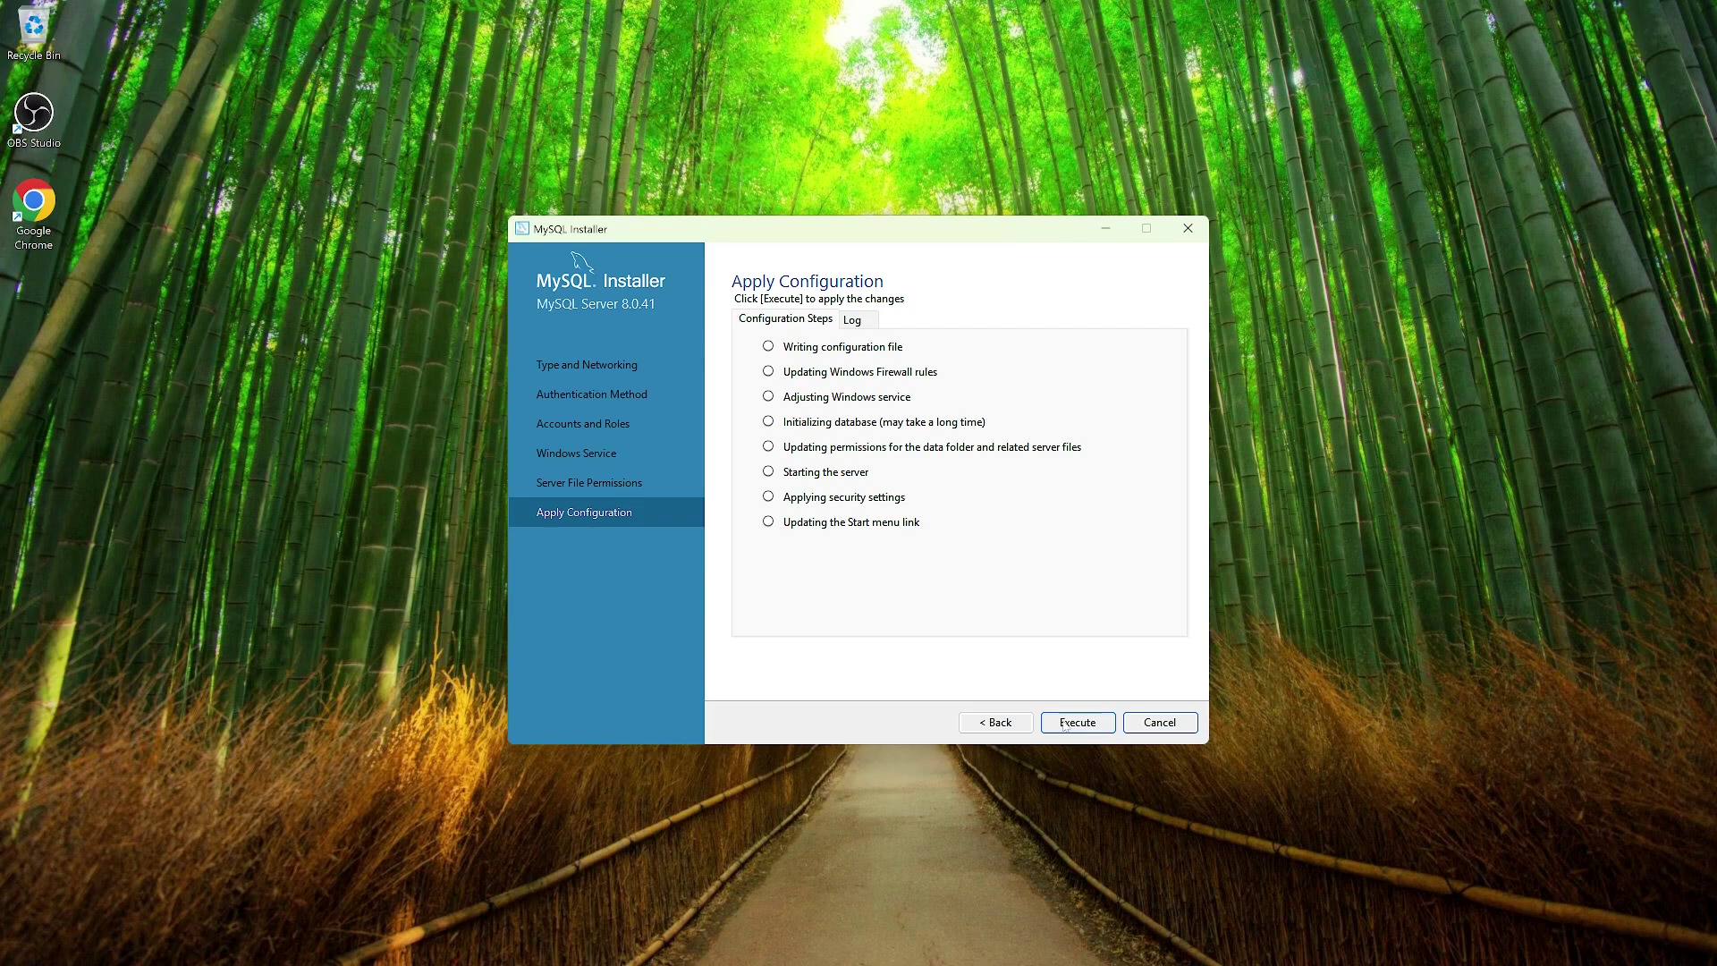
click(1064, 725)
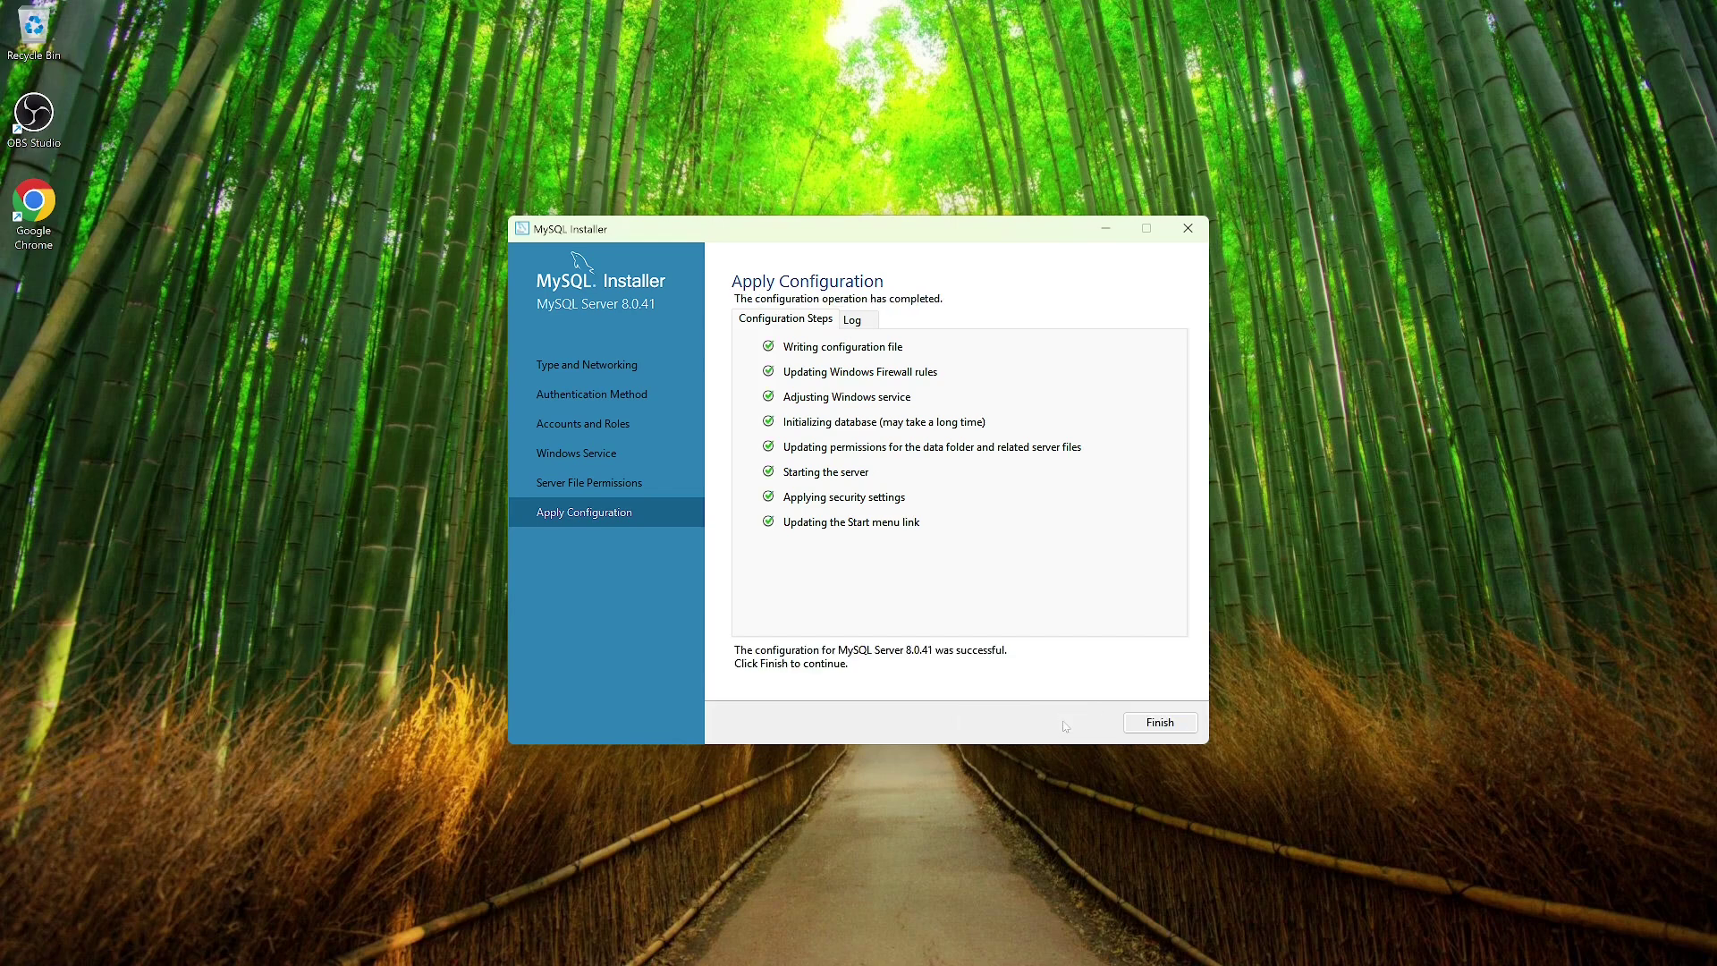
Finish the server configuration and the installation, starting MySQL Workbench and MySQL Shell after setup
click(1147, 730)
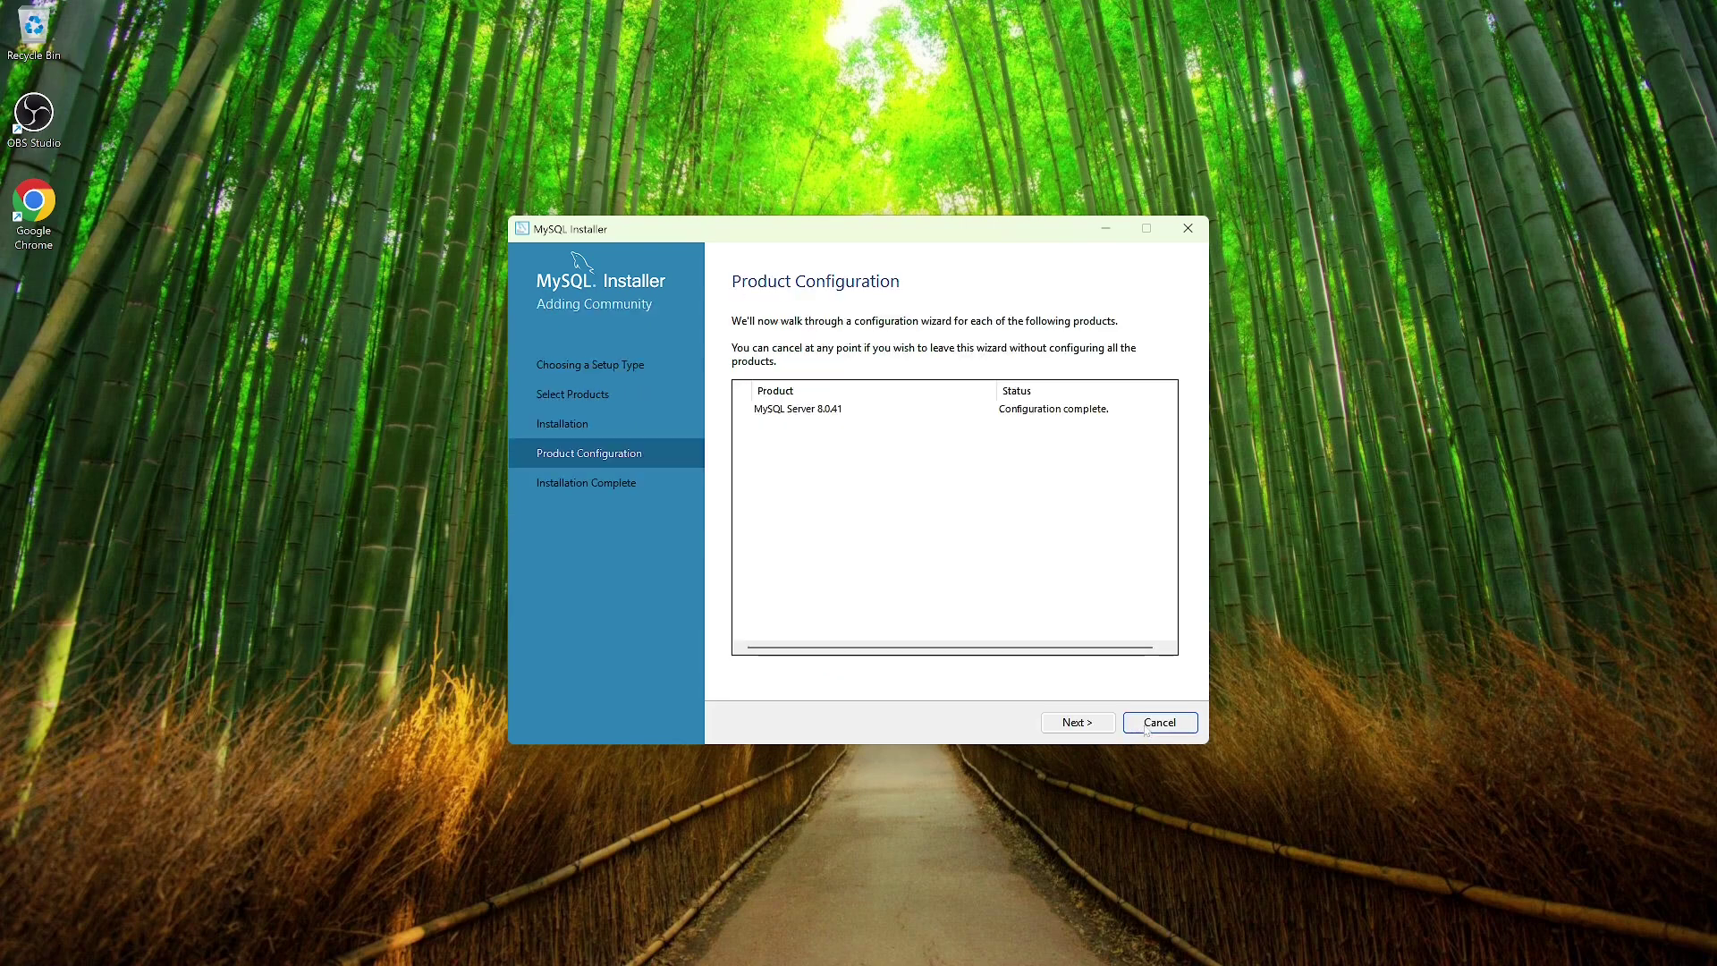
click(1091, 728)
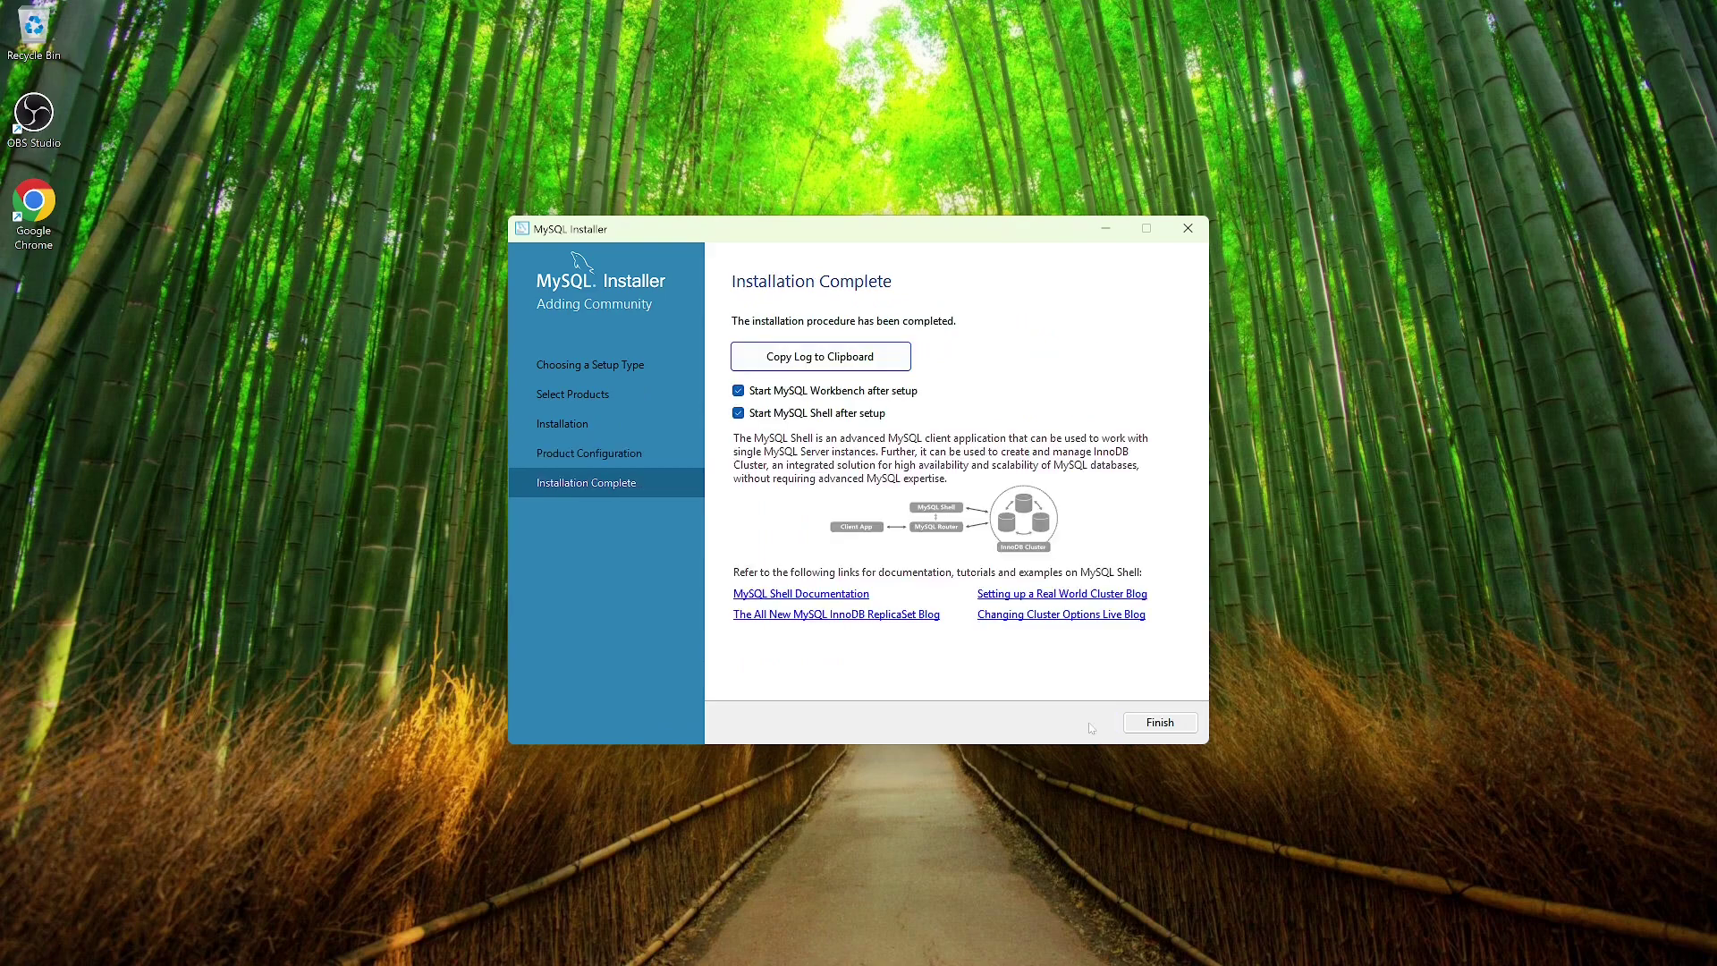
click(1149, 730)
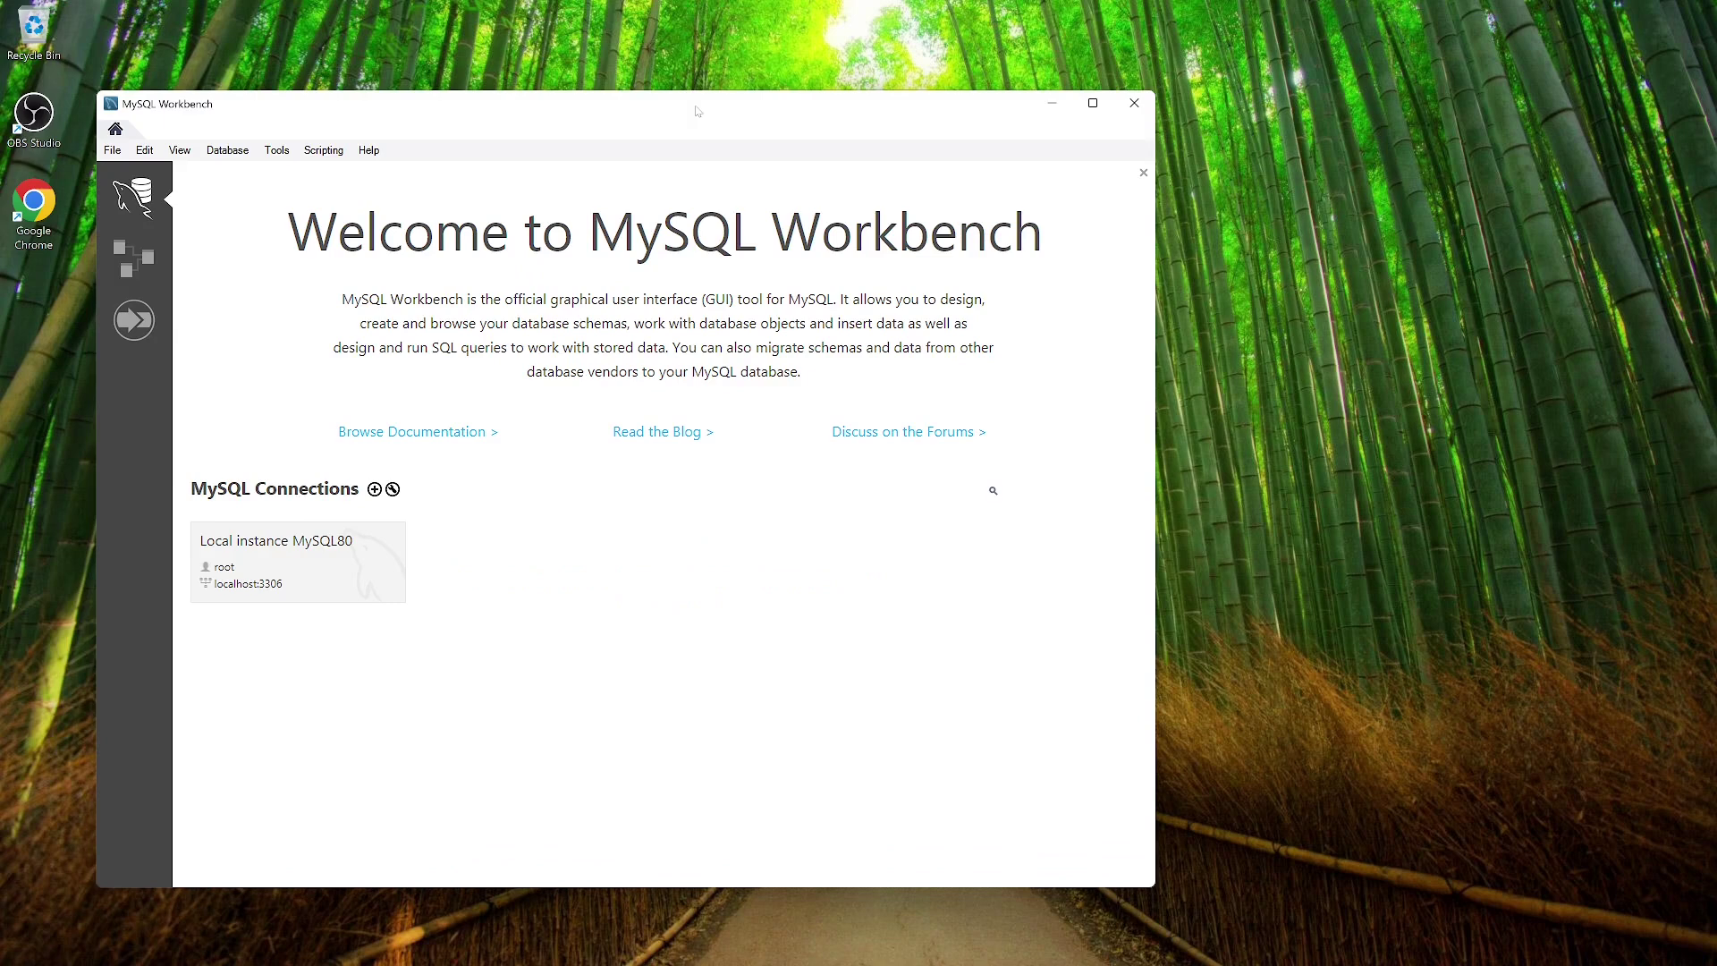
Minimize MySQL Workbench, centre the MySQL Shell window on the desktop, and switch the shell to SQL mode with \sql
drag(697, 111, 952, 305)
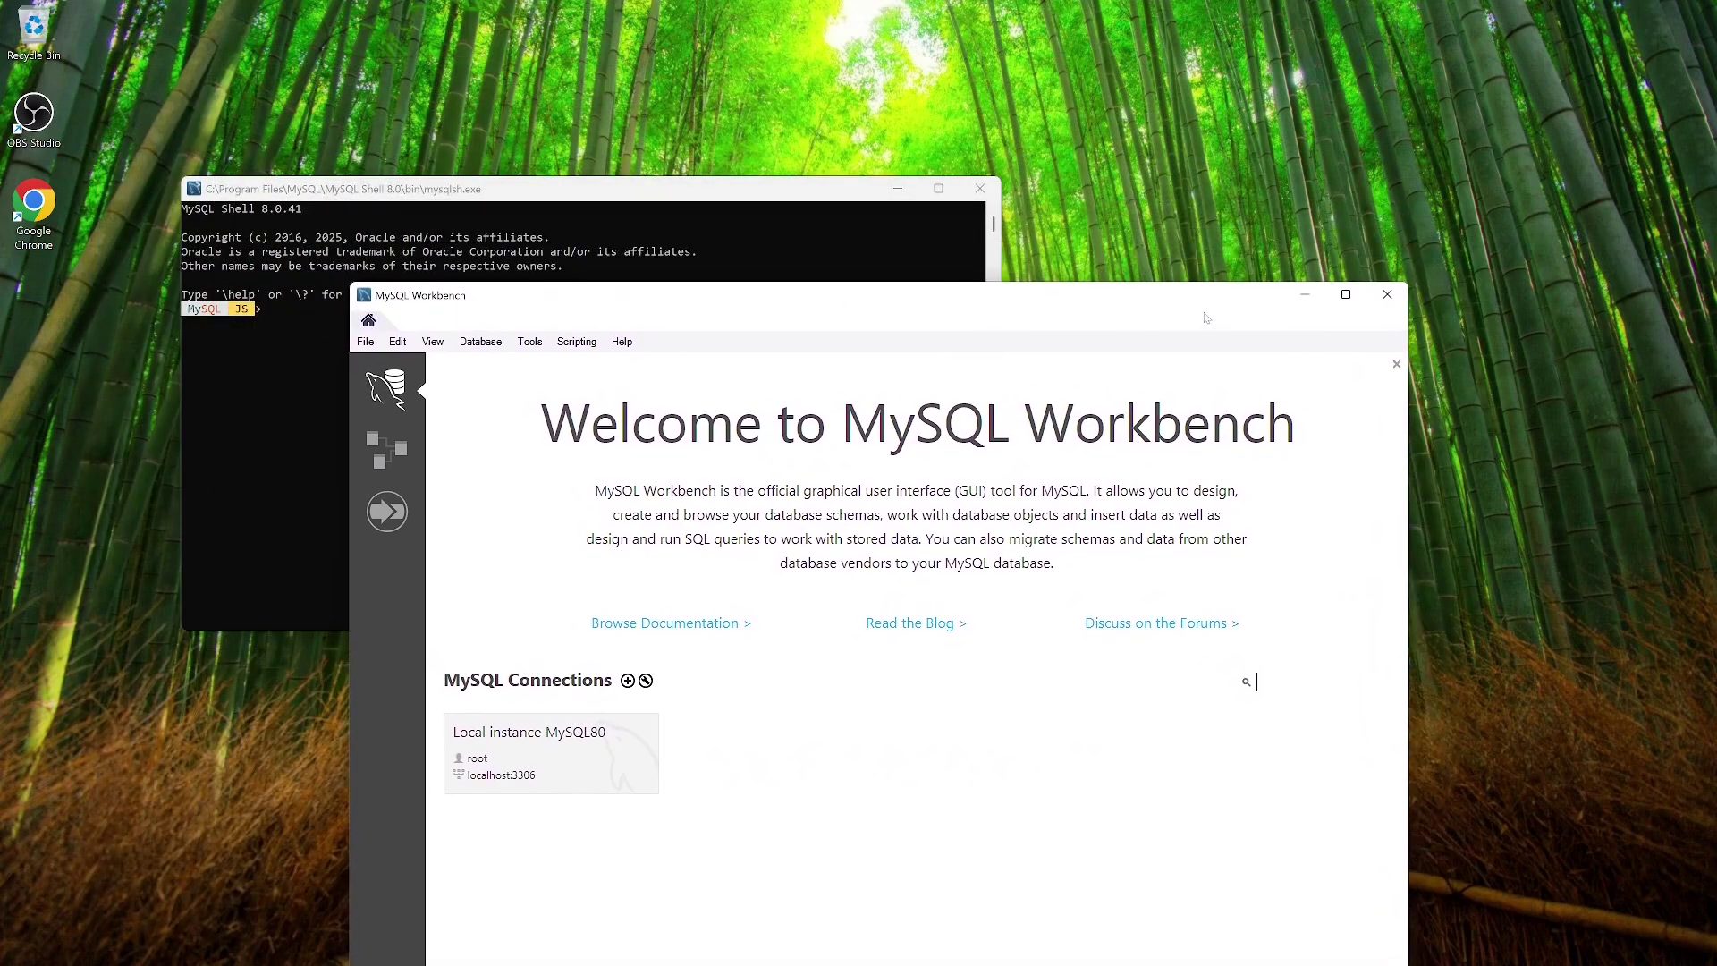
click(1303, 296)
drag(747, 195, 991, 315)
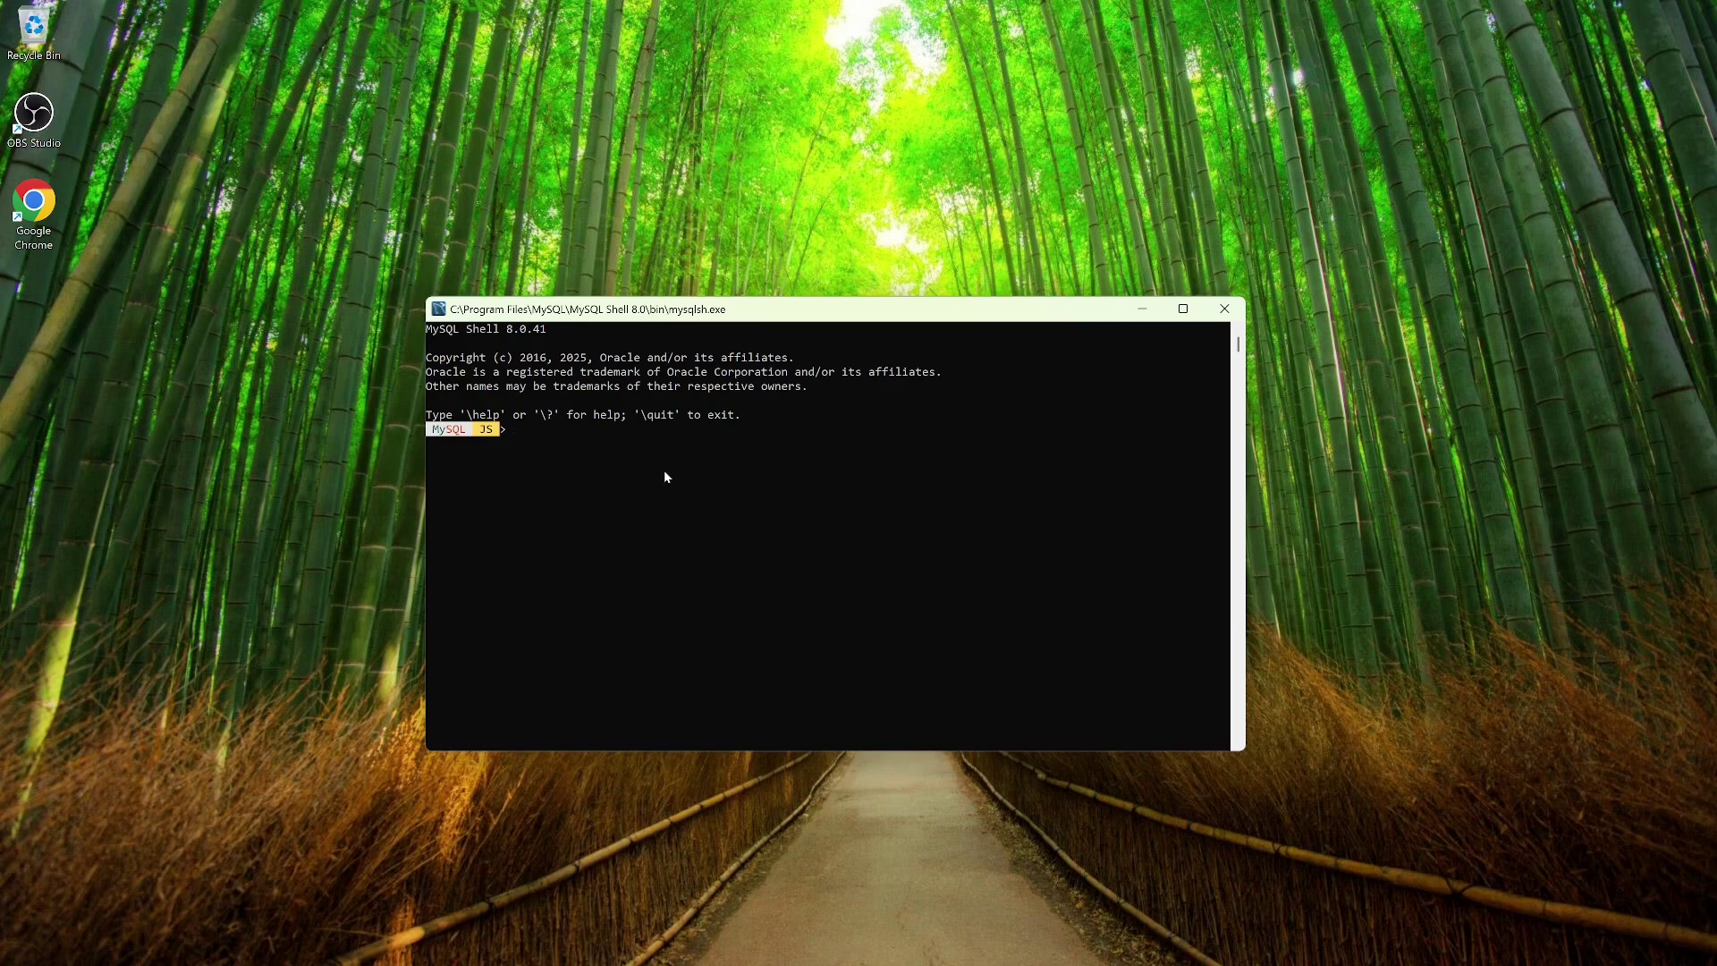
text(\sql)
key(Return)
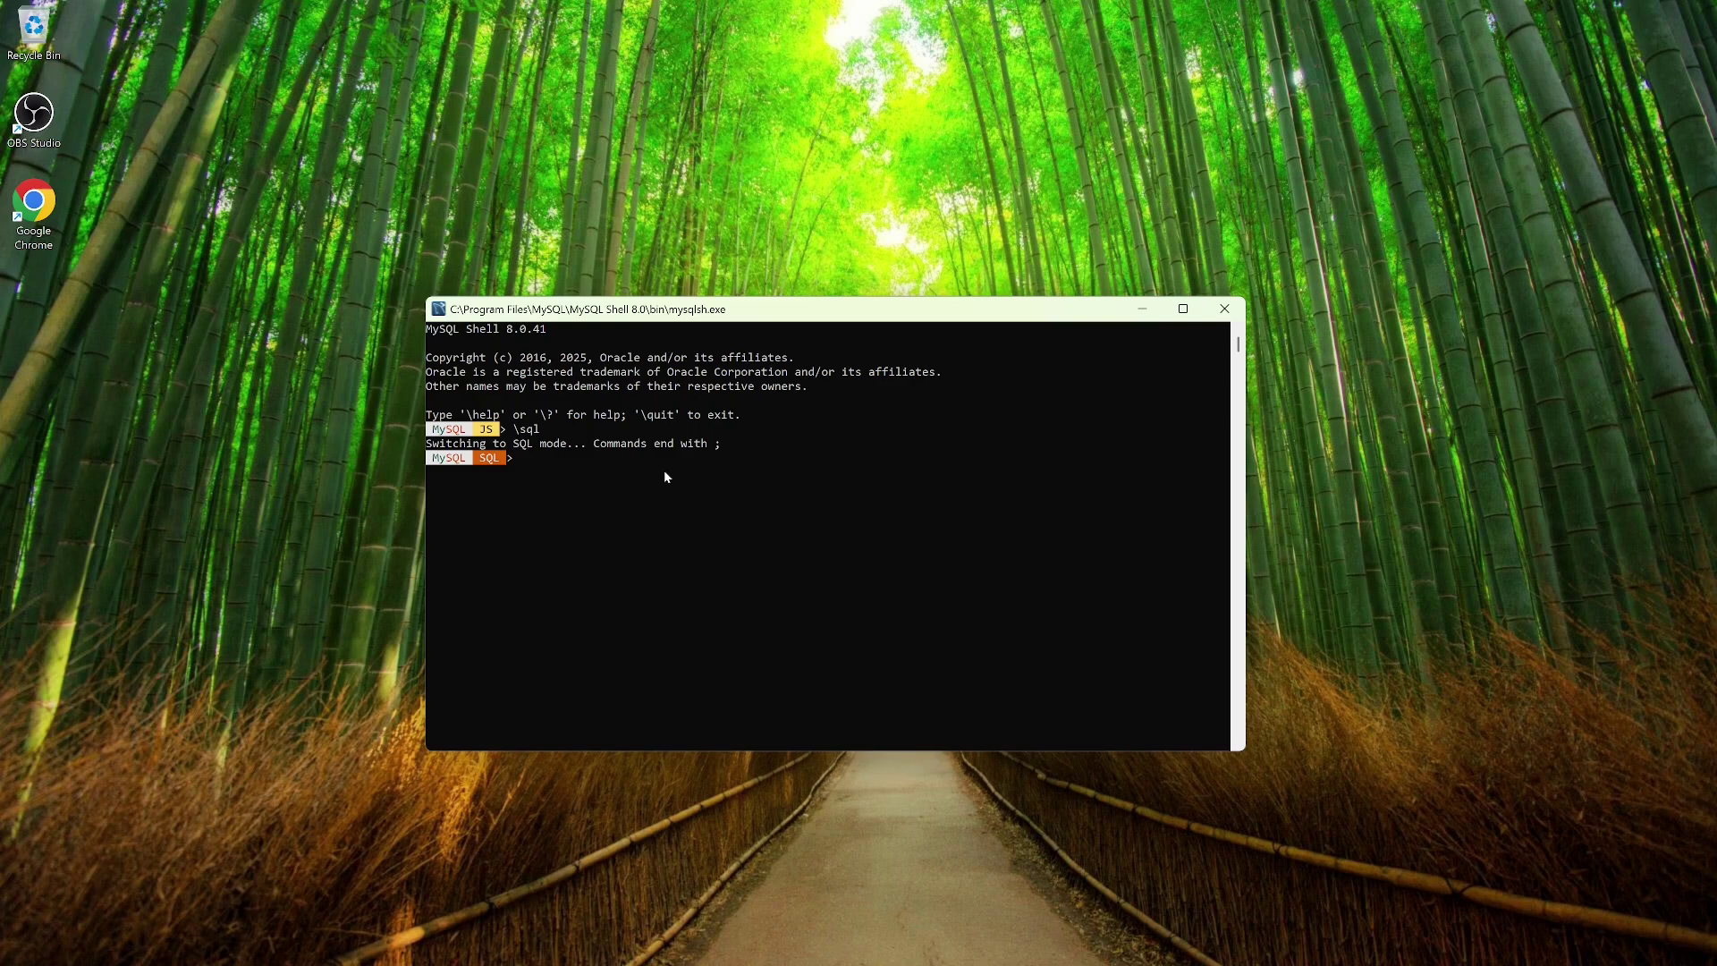
key(Return)
key(Return)
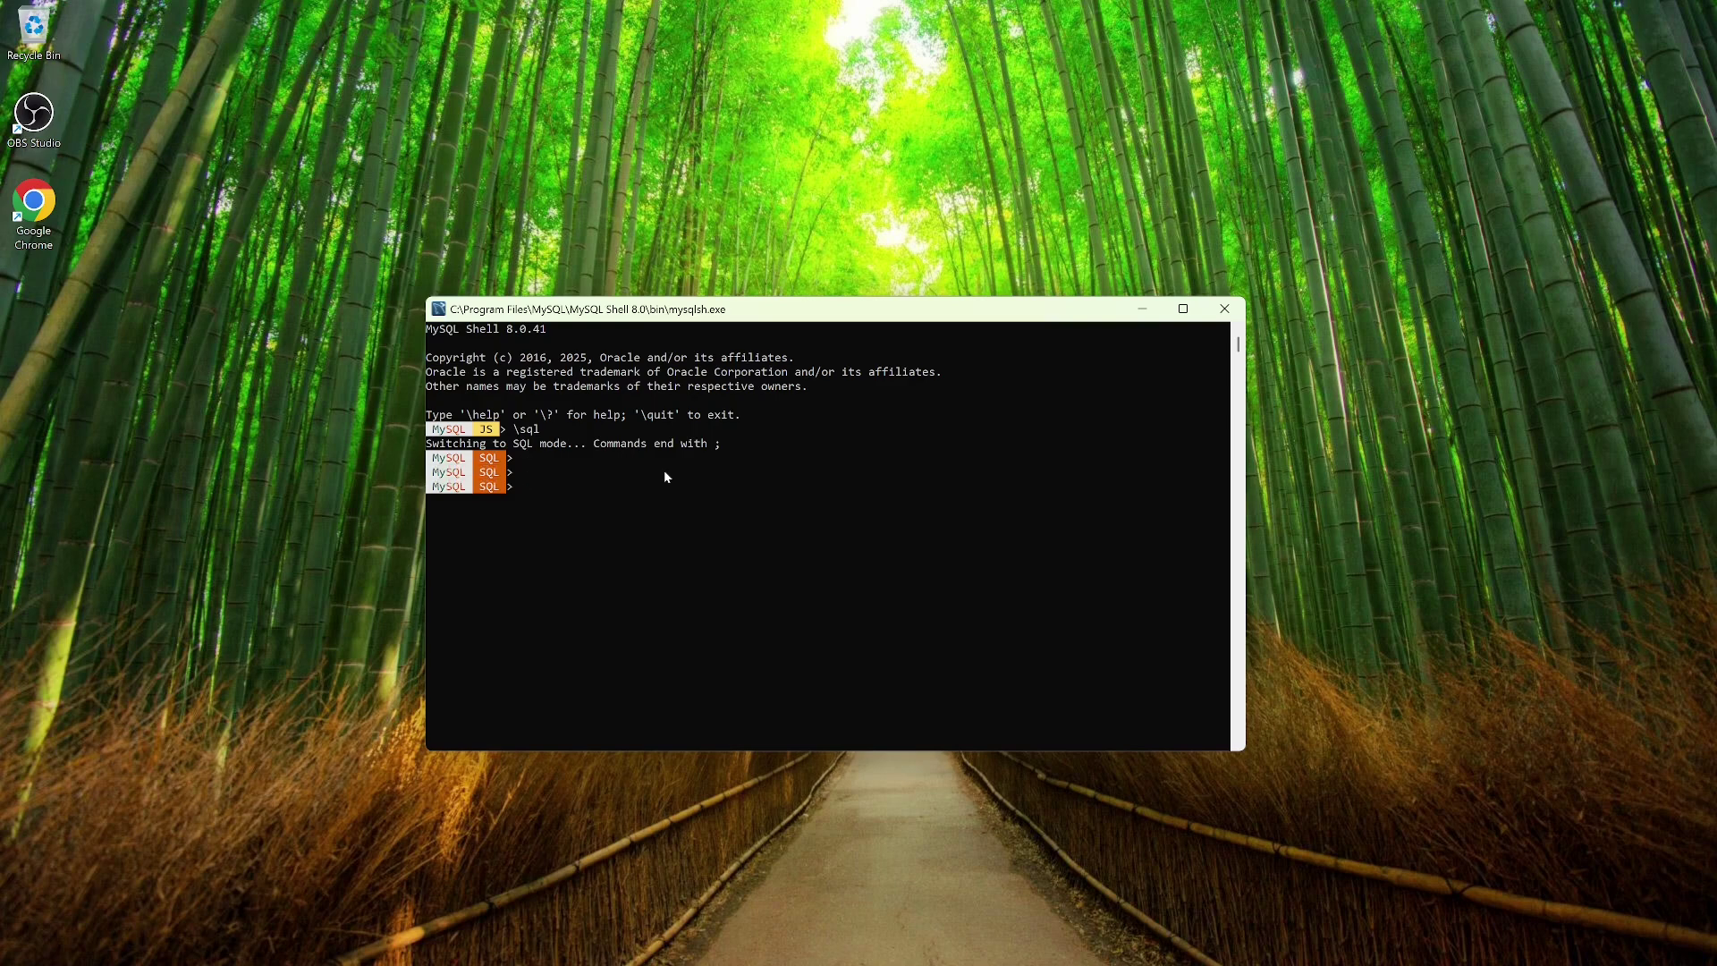
Connect the shell with \connect root@localhost, enter the root account password, and answer Y to saving it
text(\connect root@localhost)
key(Return)
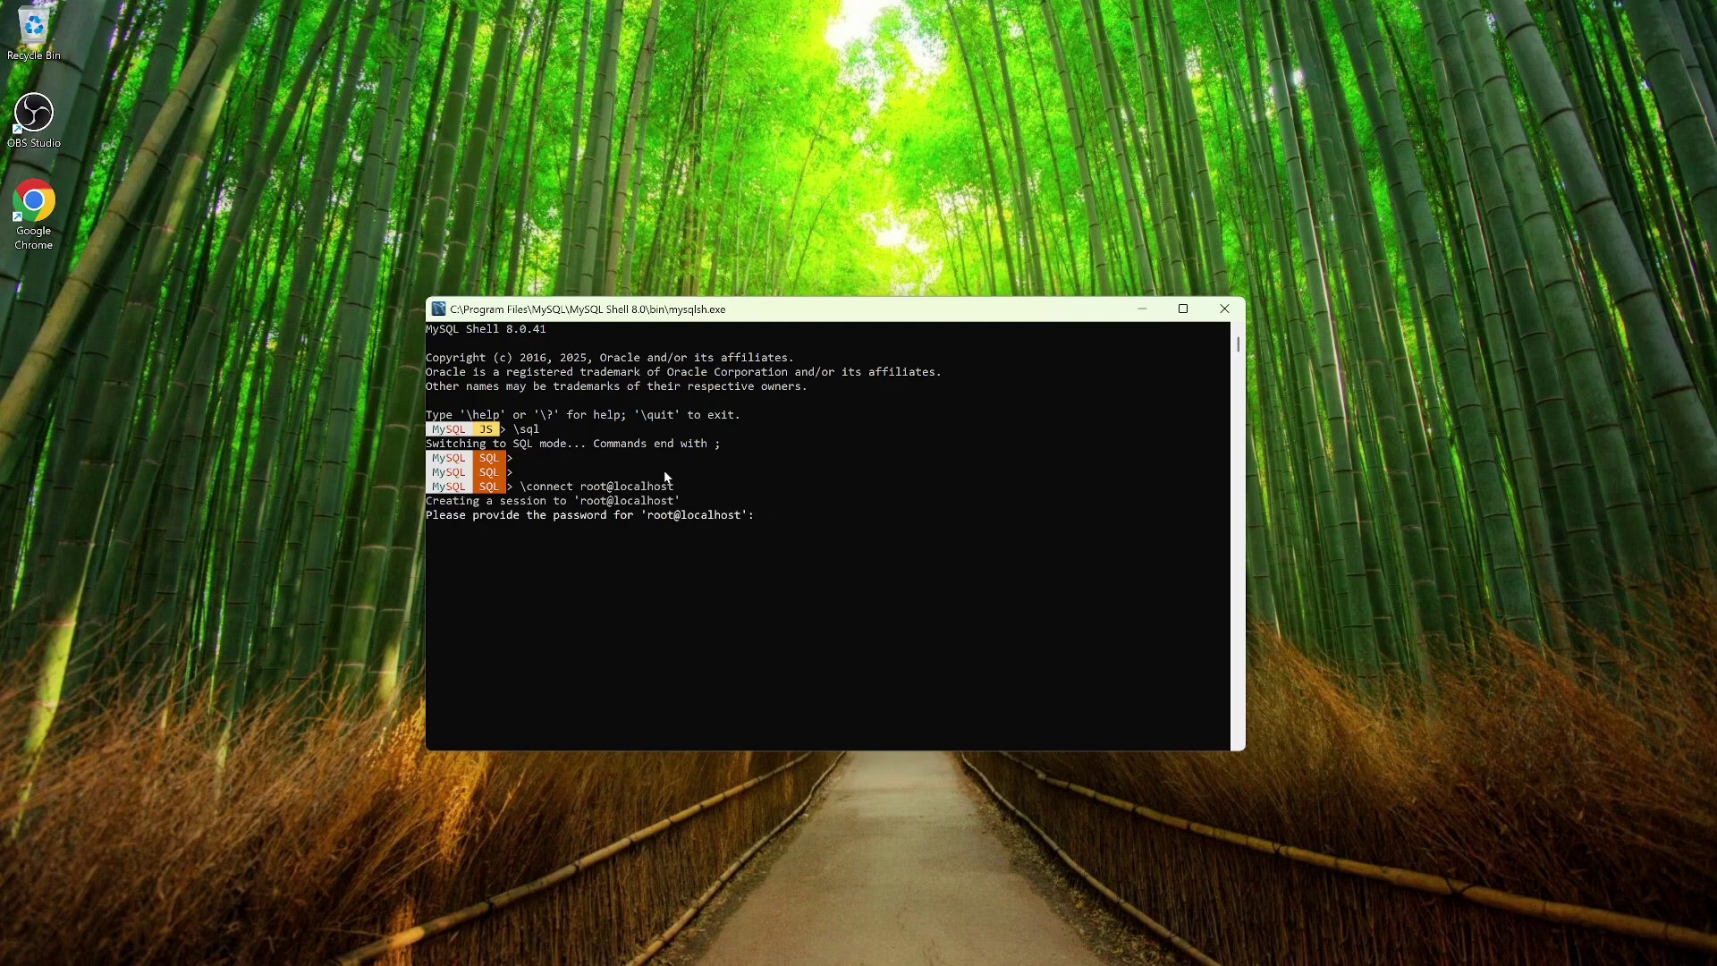
text(***********)
key(Return)
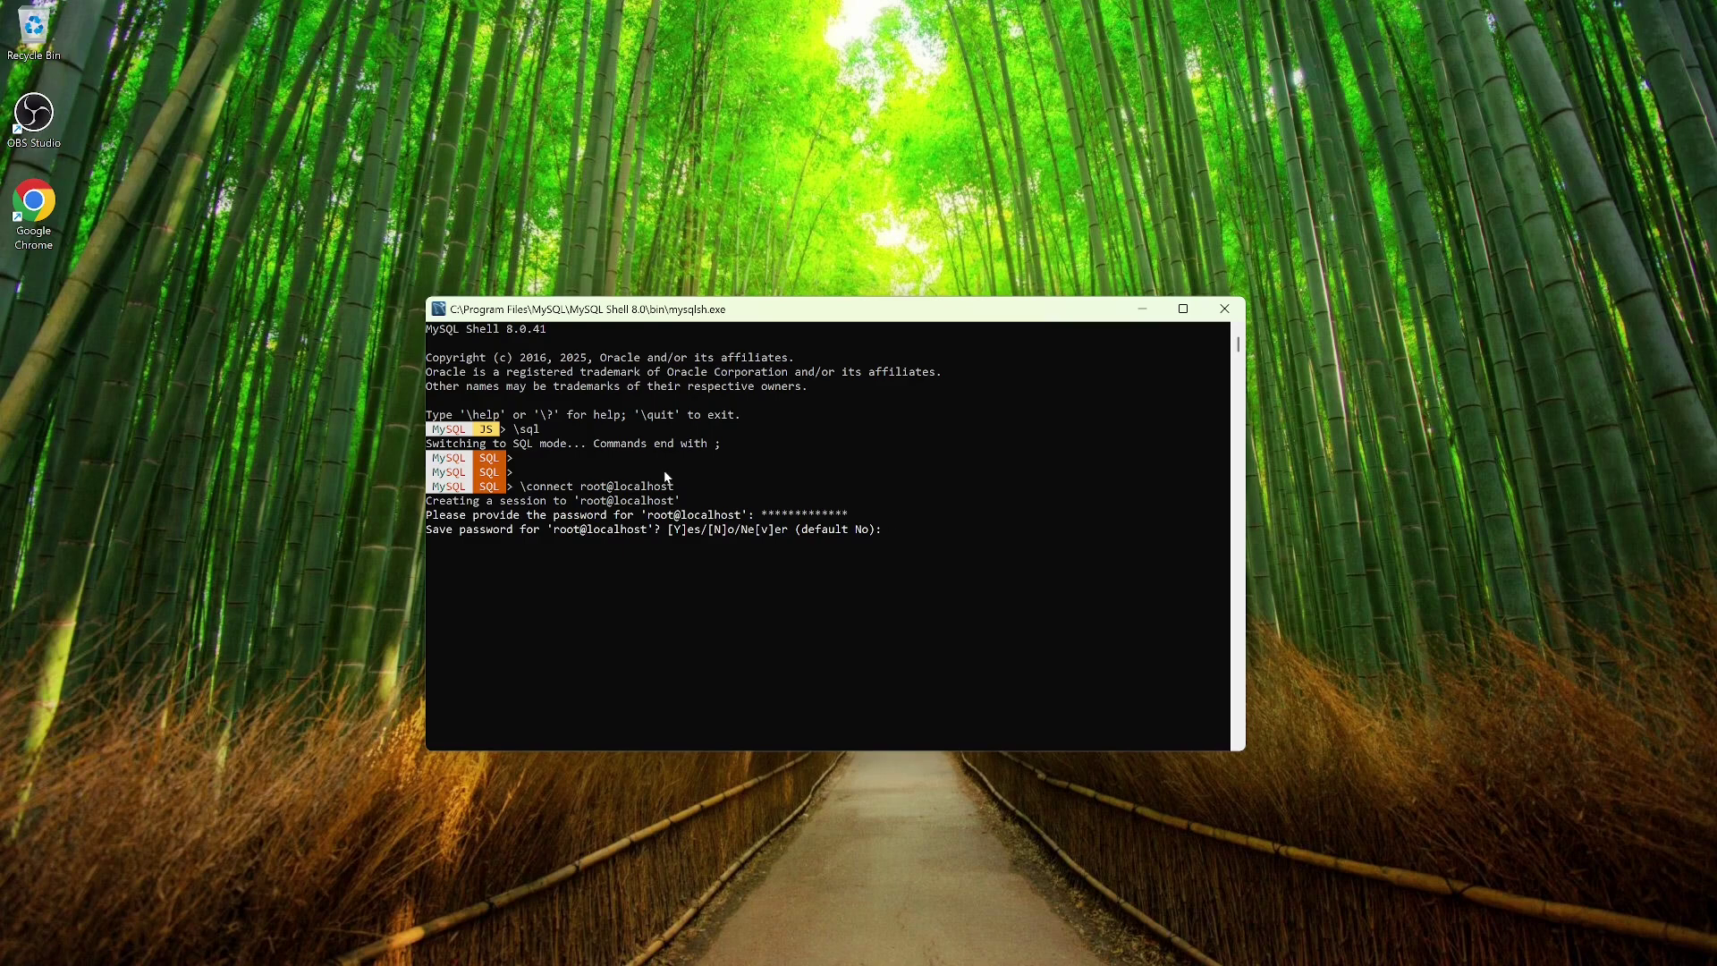
text(Y)
key(Return)
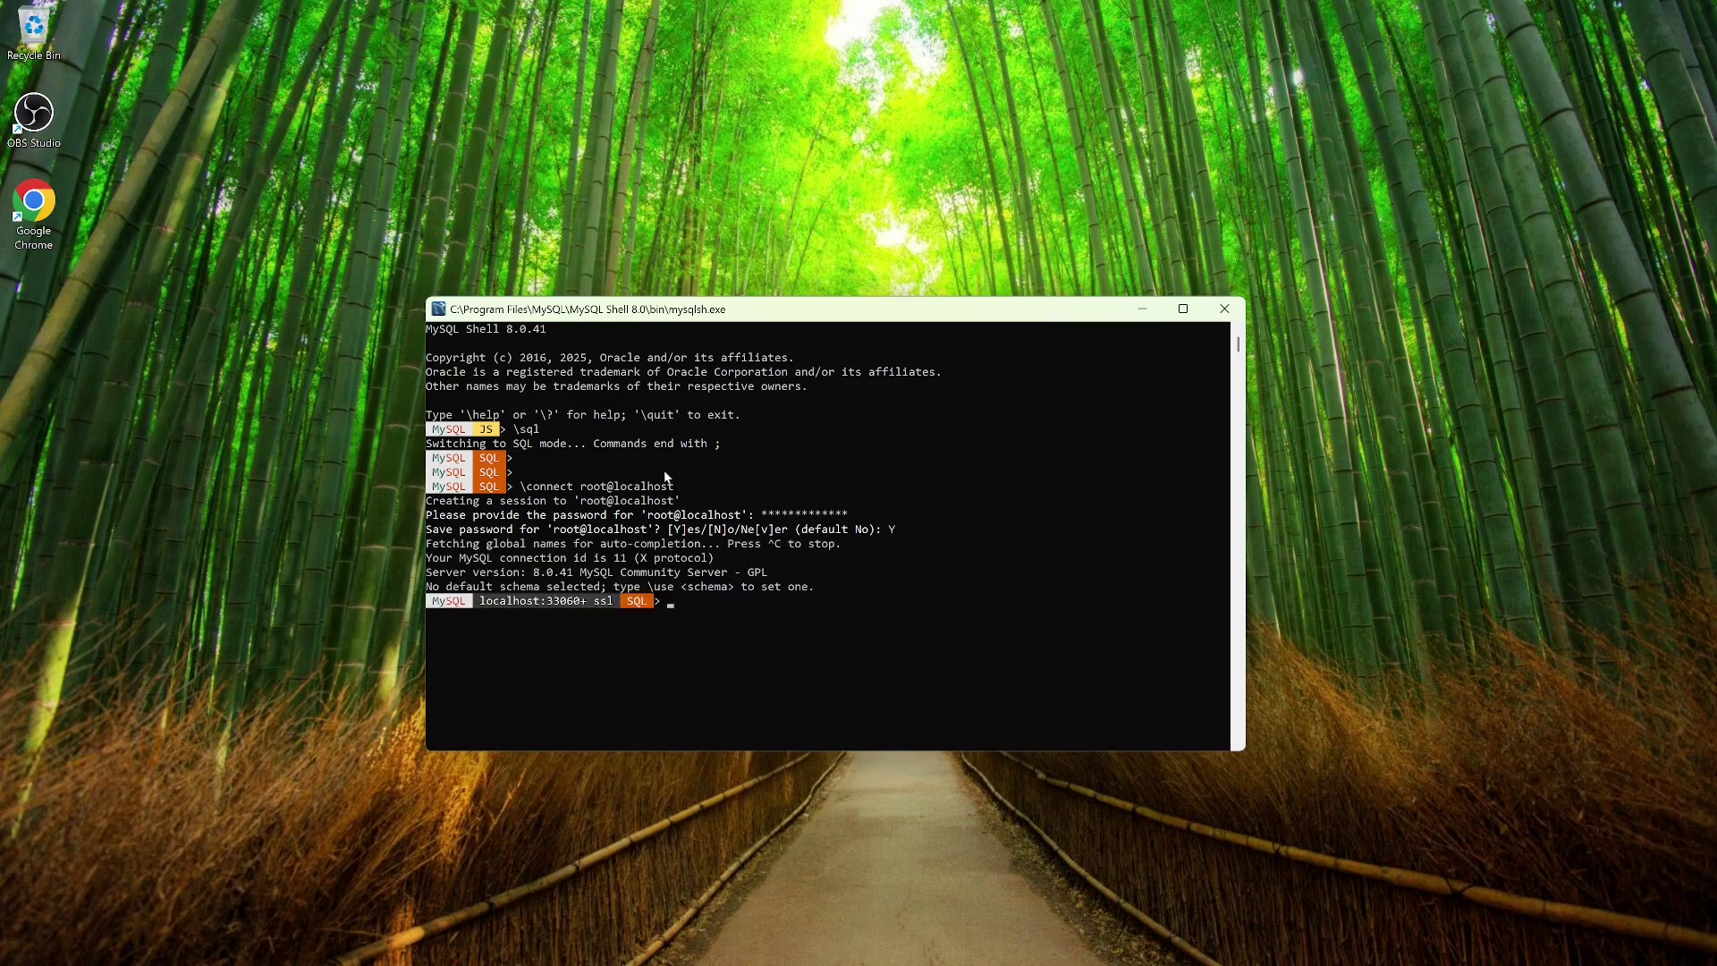
key(Return)
key(Return)
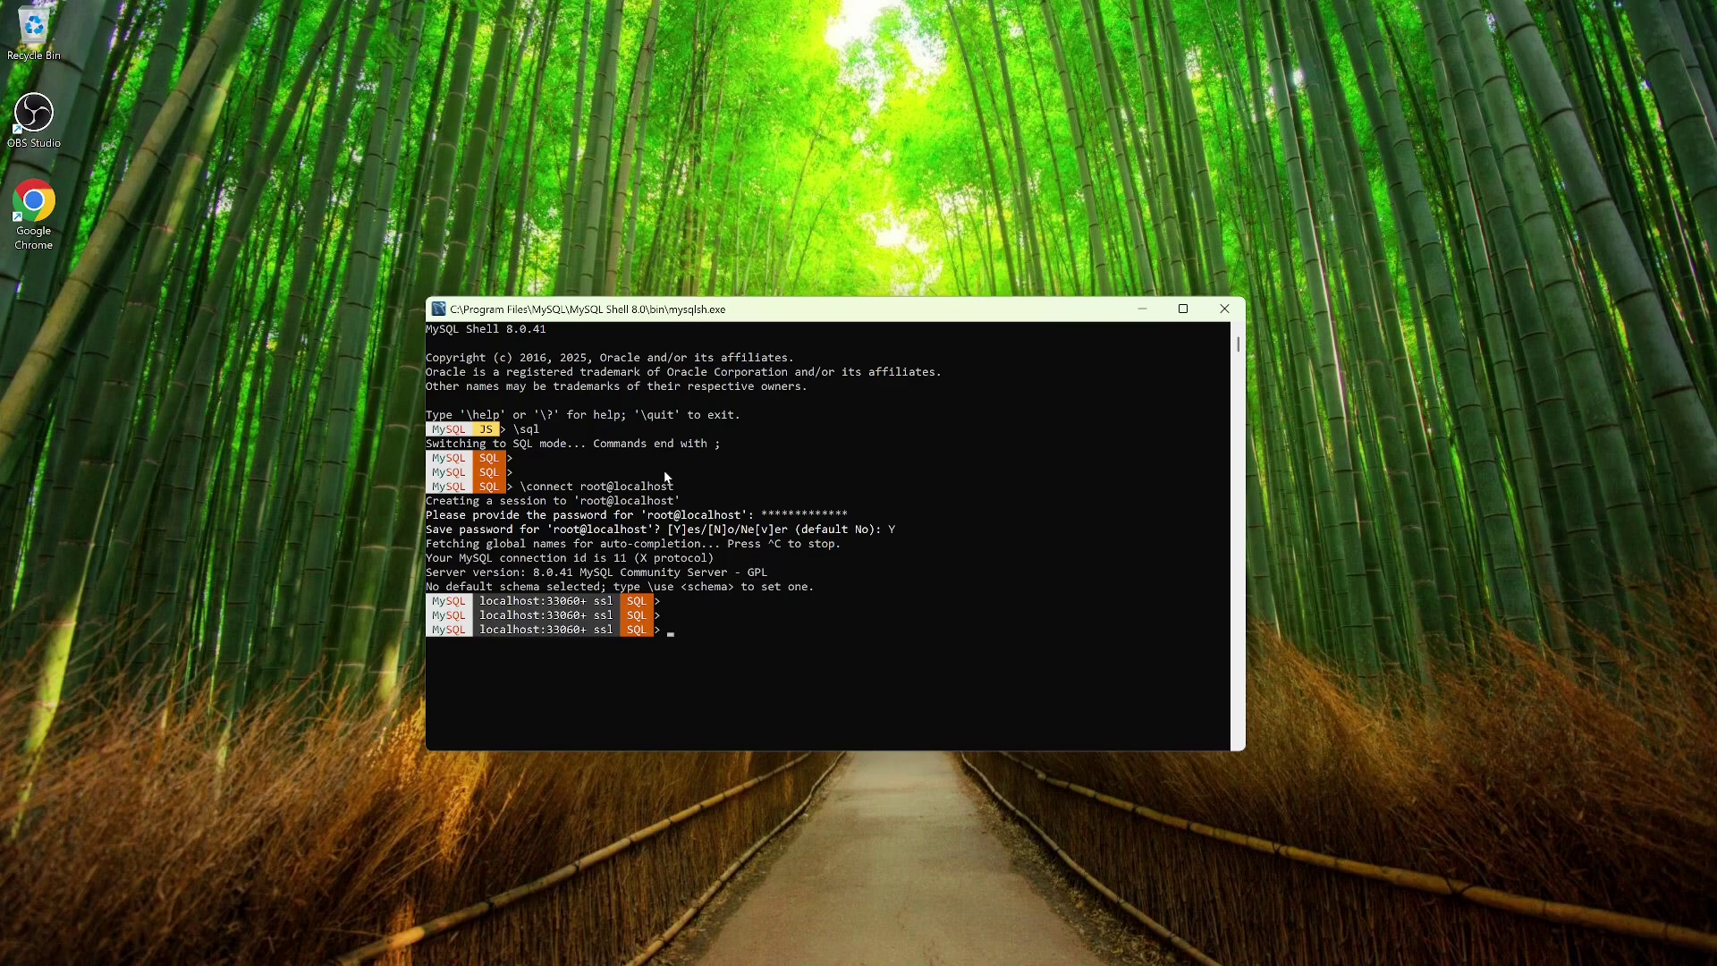
Clear the shell screen and list the server's databases with show databases;
key(ctrl+l)
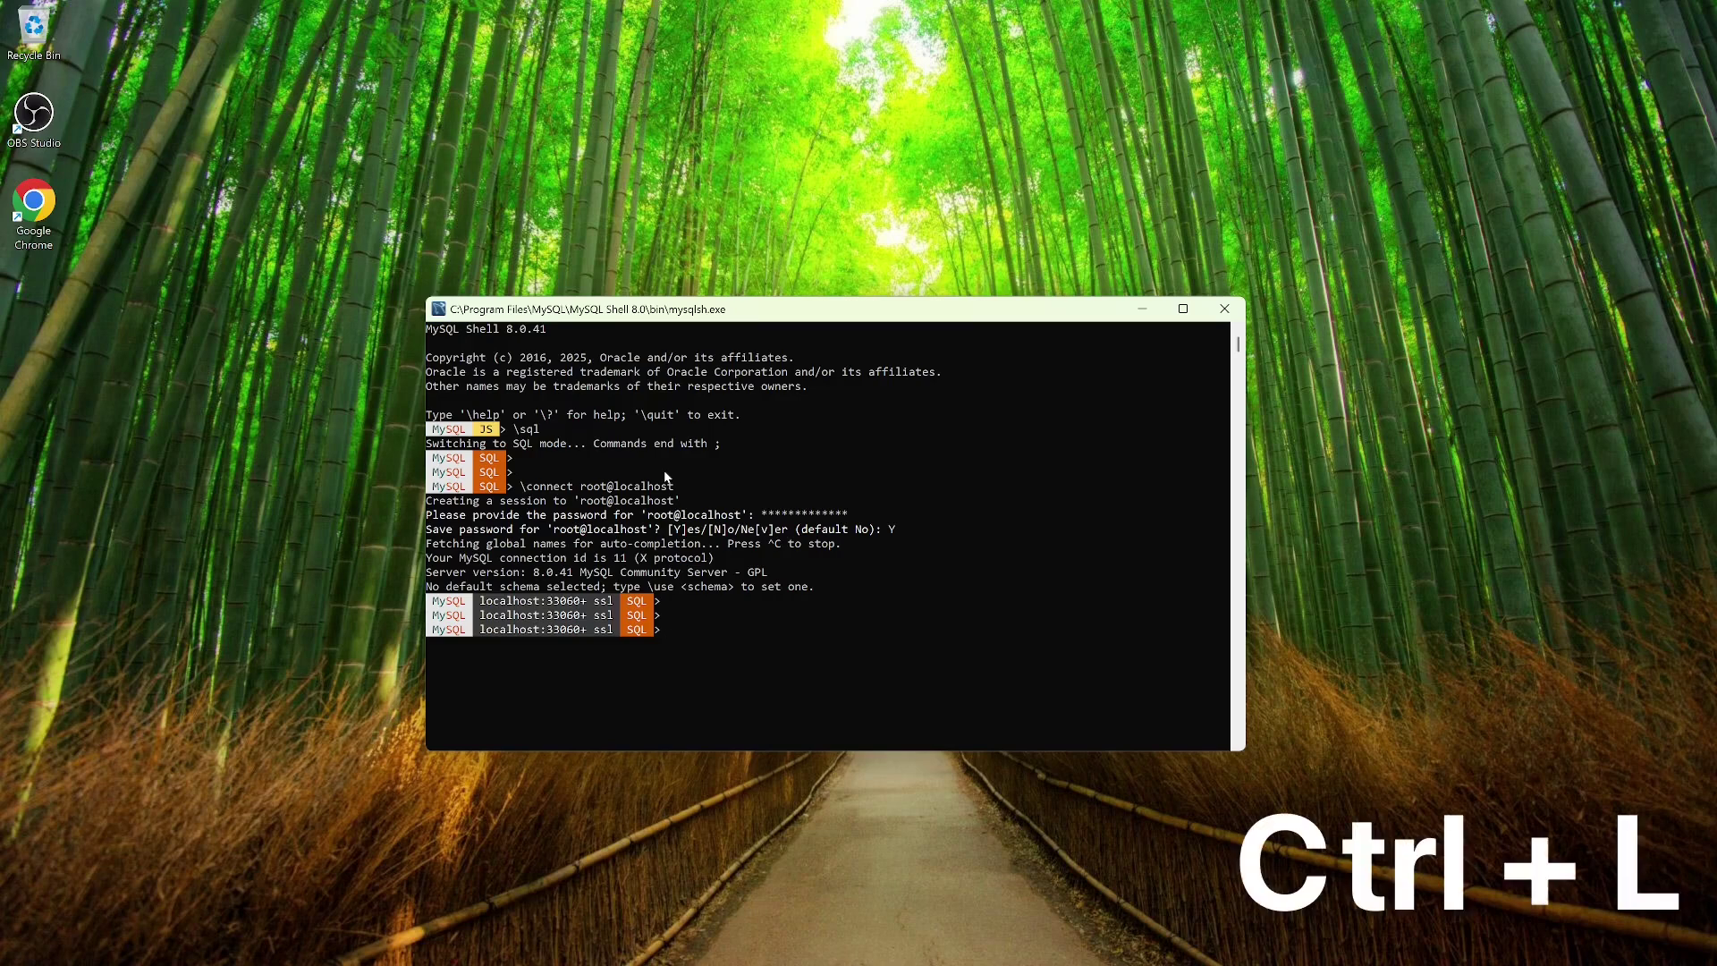
key(Return)
key(Return)
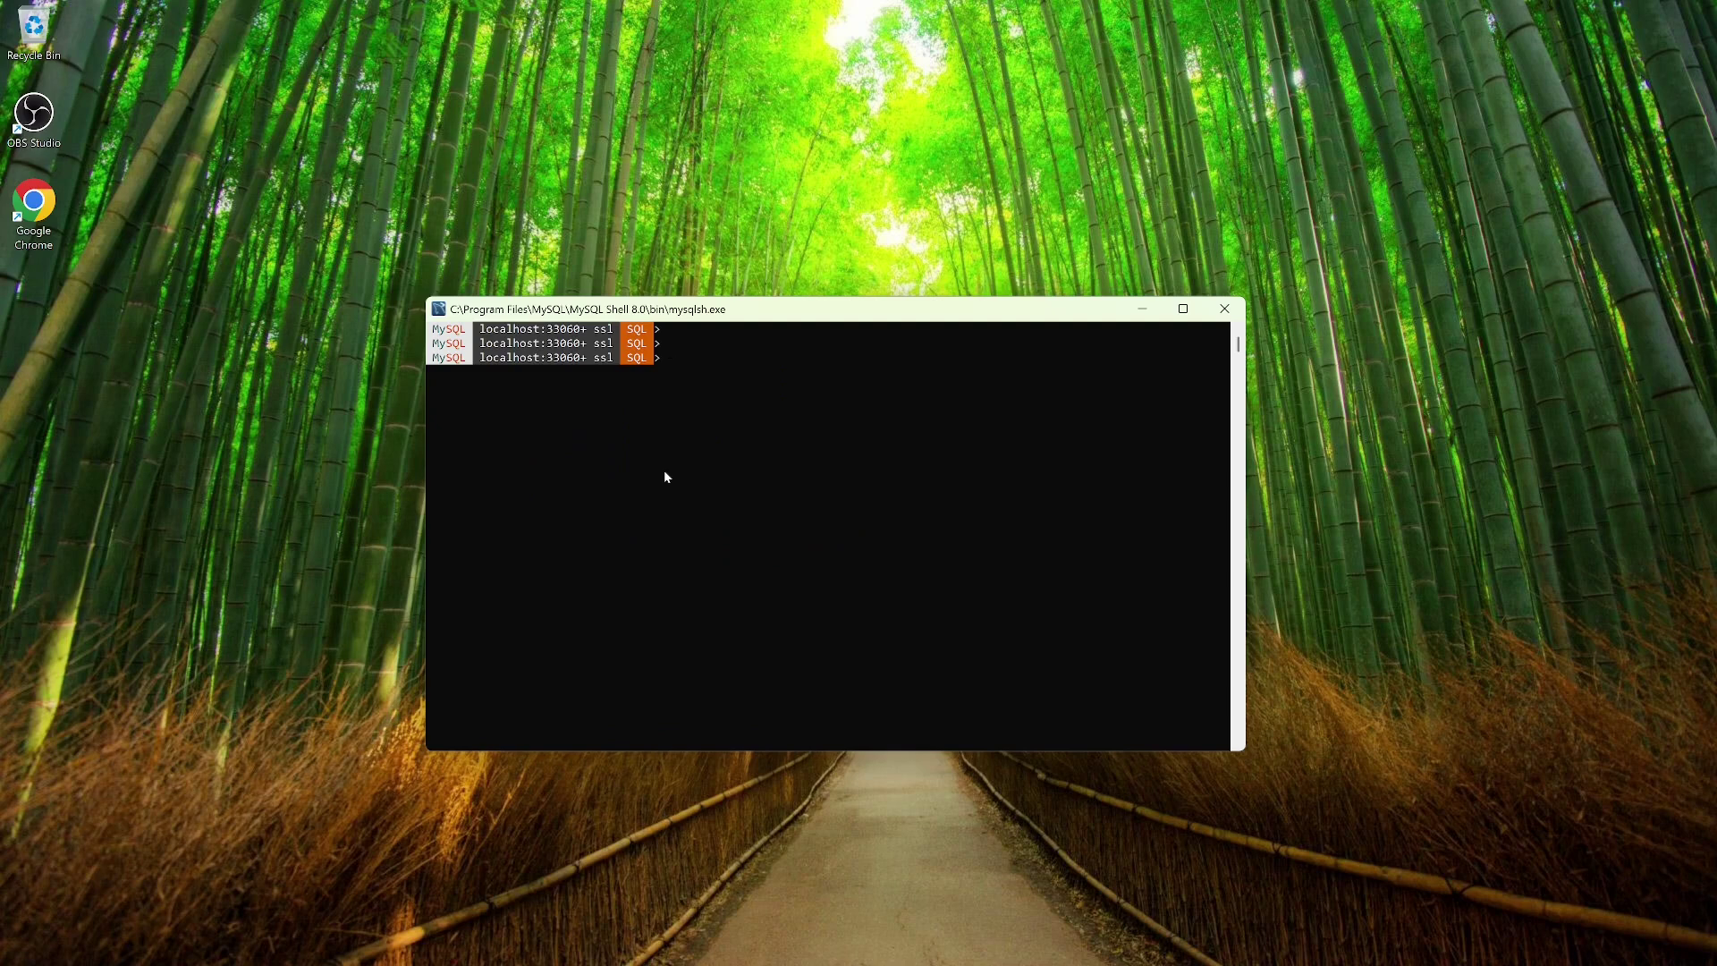
text(show databases;)
key(Return)
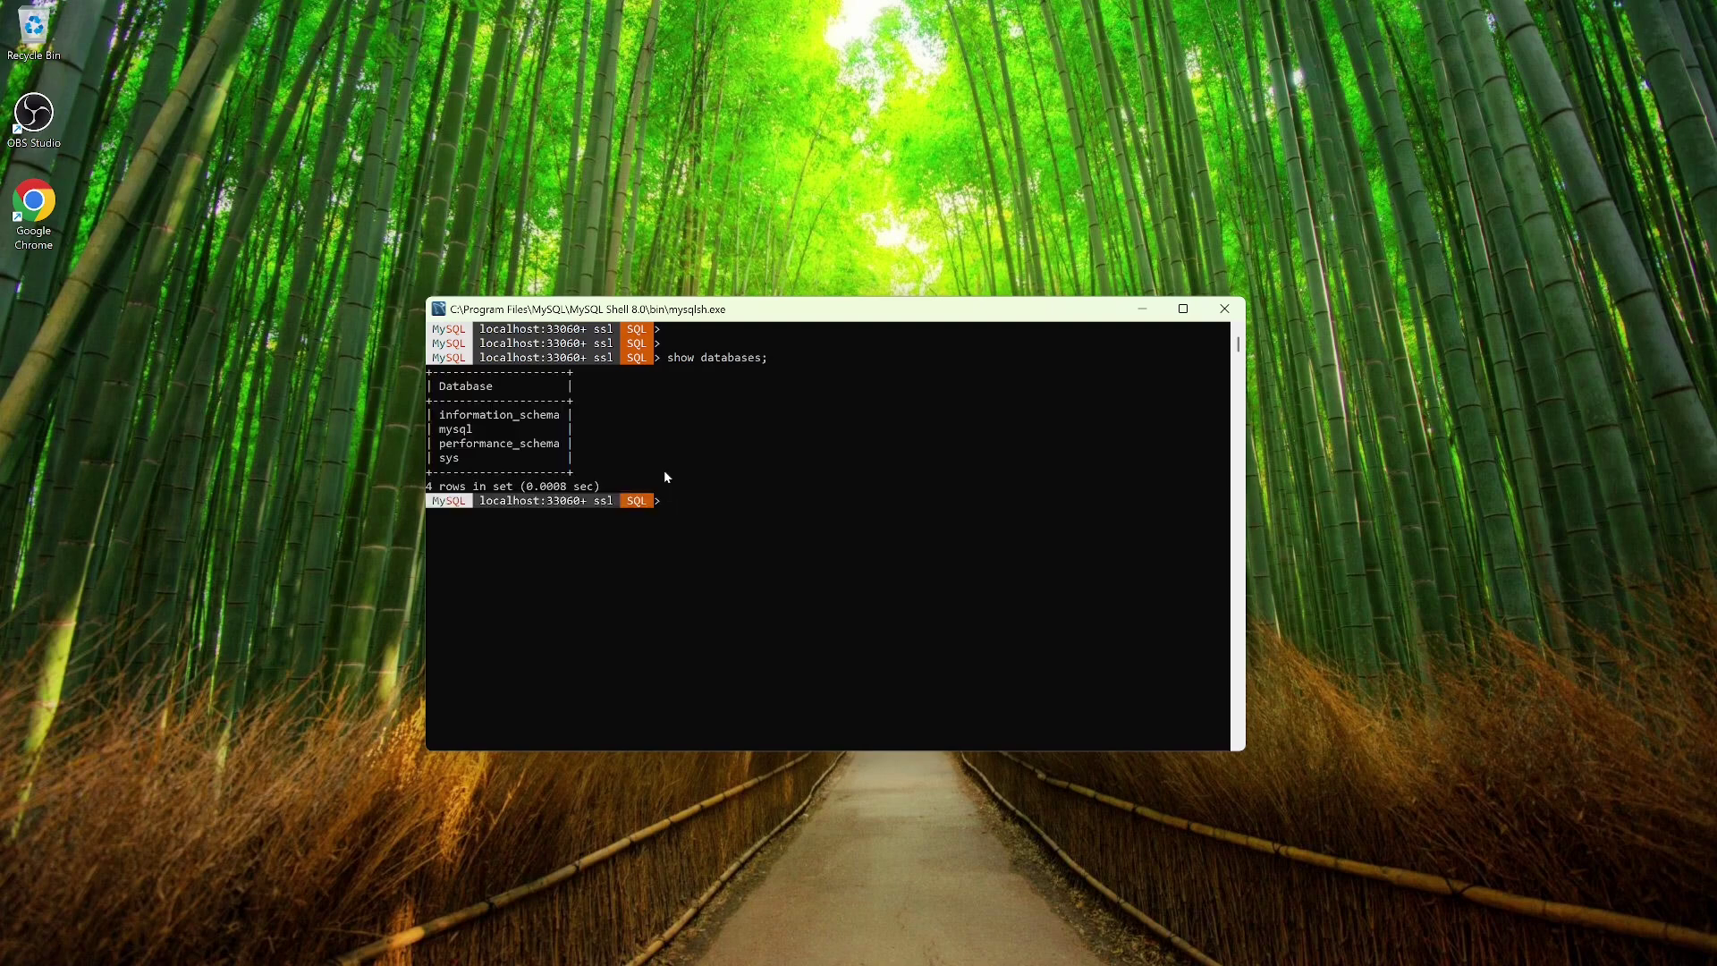
Look over the listed database names and close the MySQL Shell window
drag(486, 461, 432, 404)
click(617, 445)
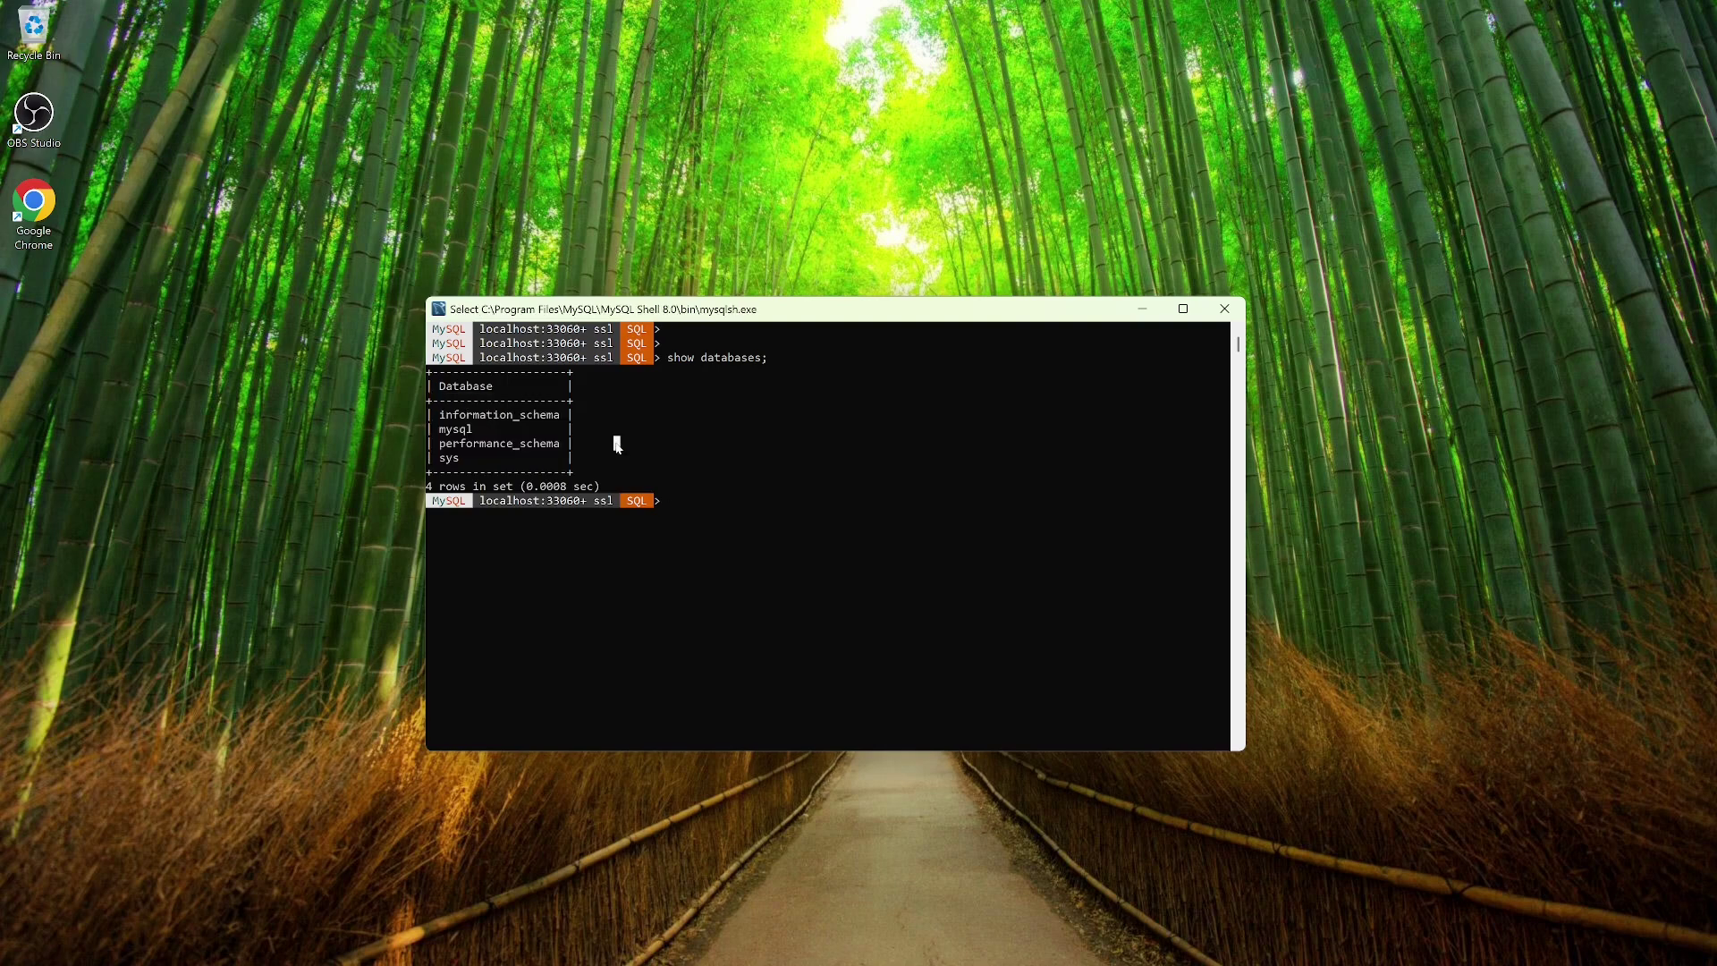
click(702, 500)
click(1222, 306)
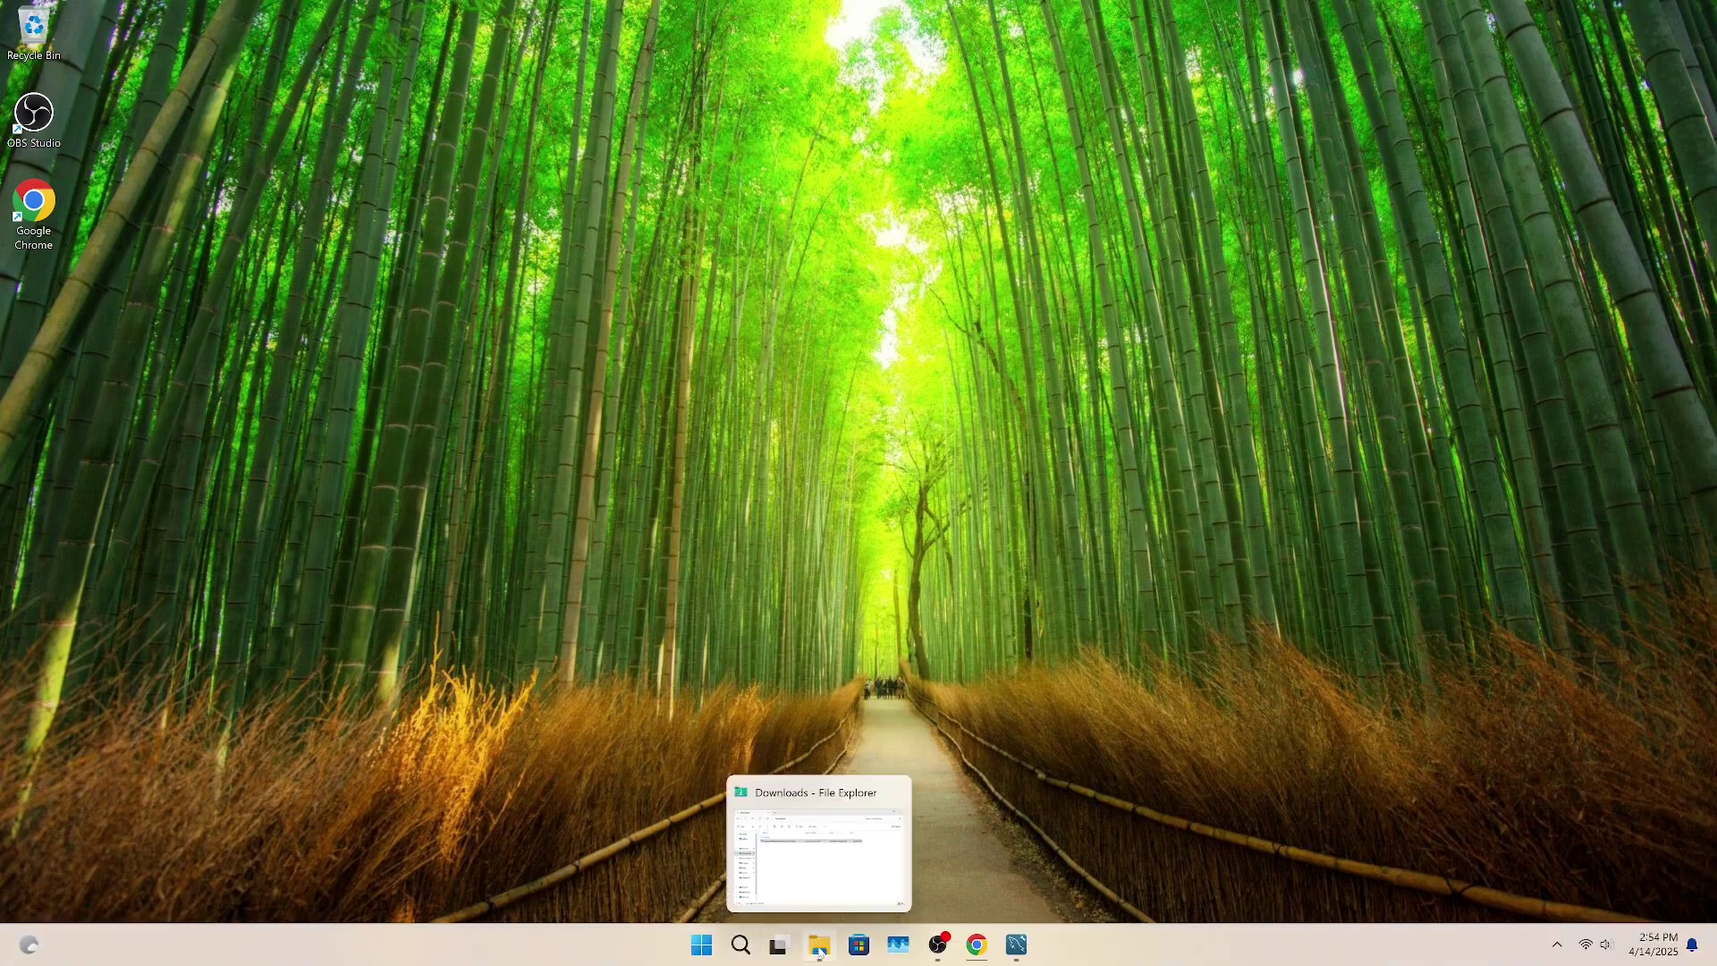
Switch to File Explorer and open the folder C:\Program Files\MySQL\MySQL Server 8.0\bin
click(819, 948)
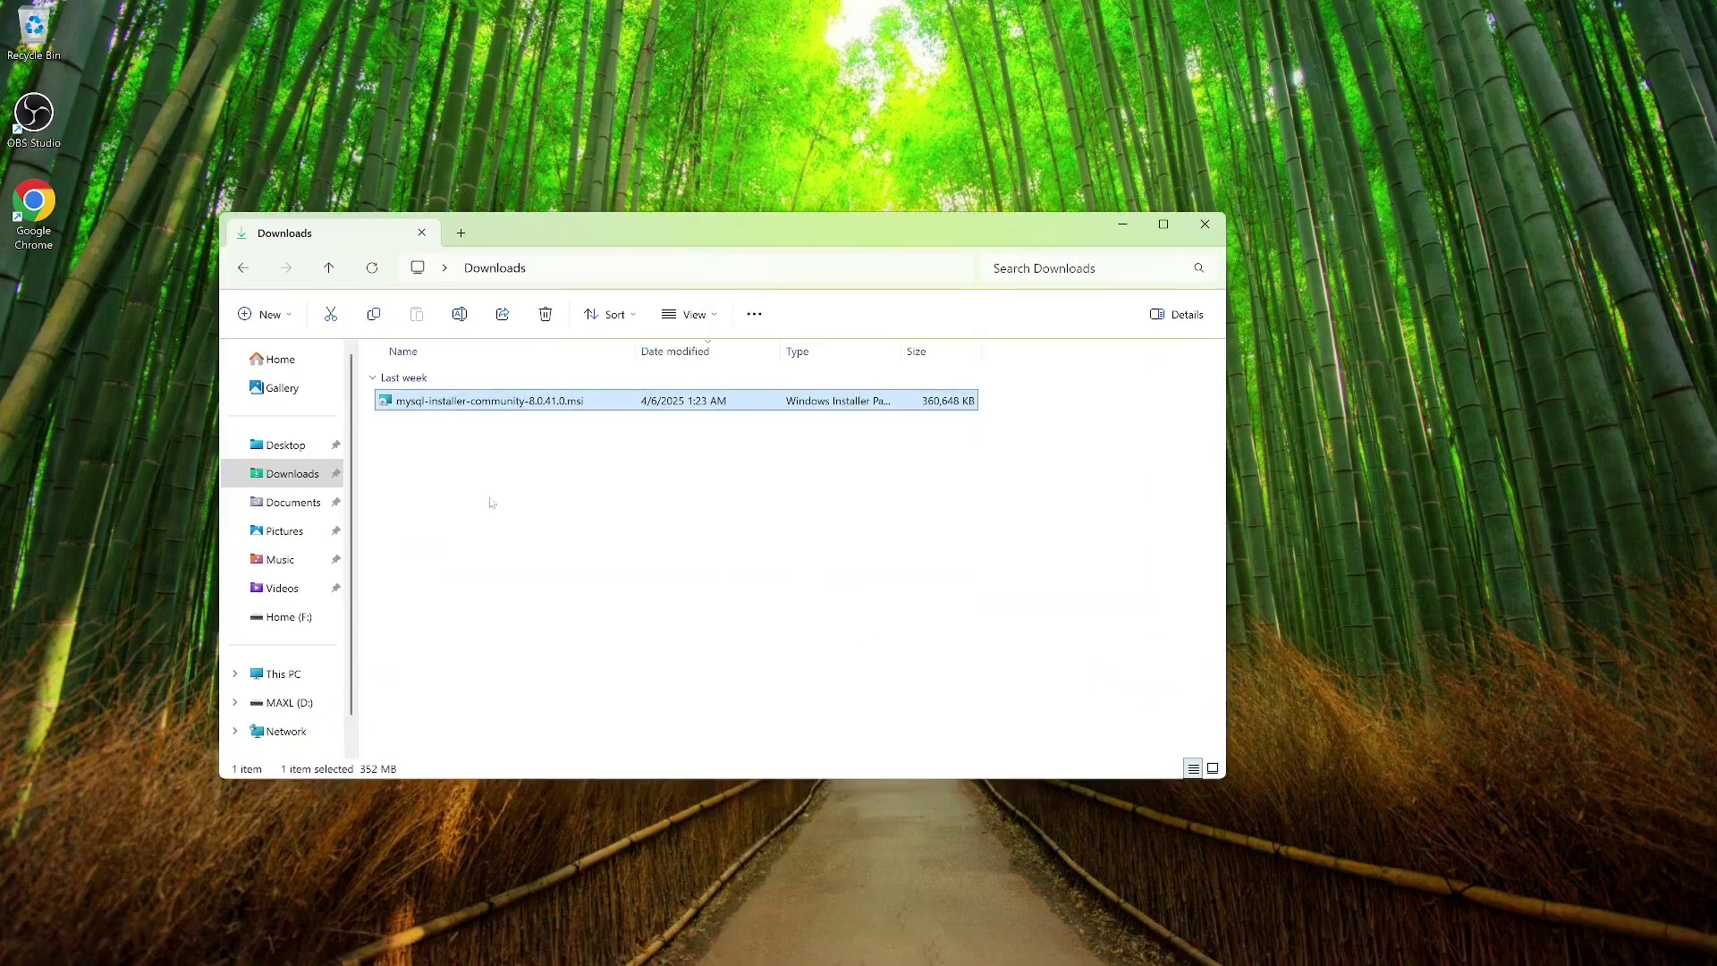
click(279, 673)
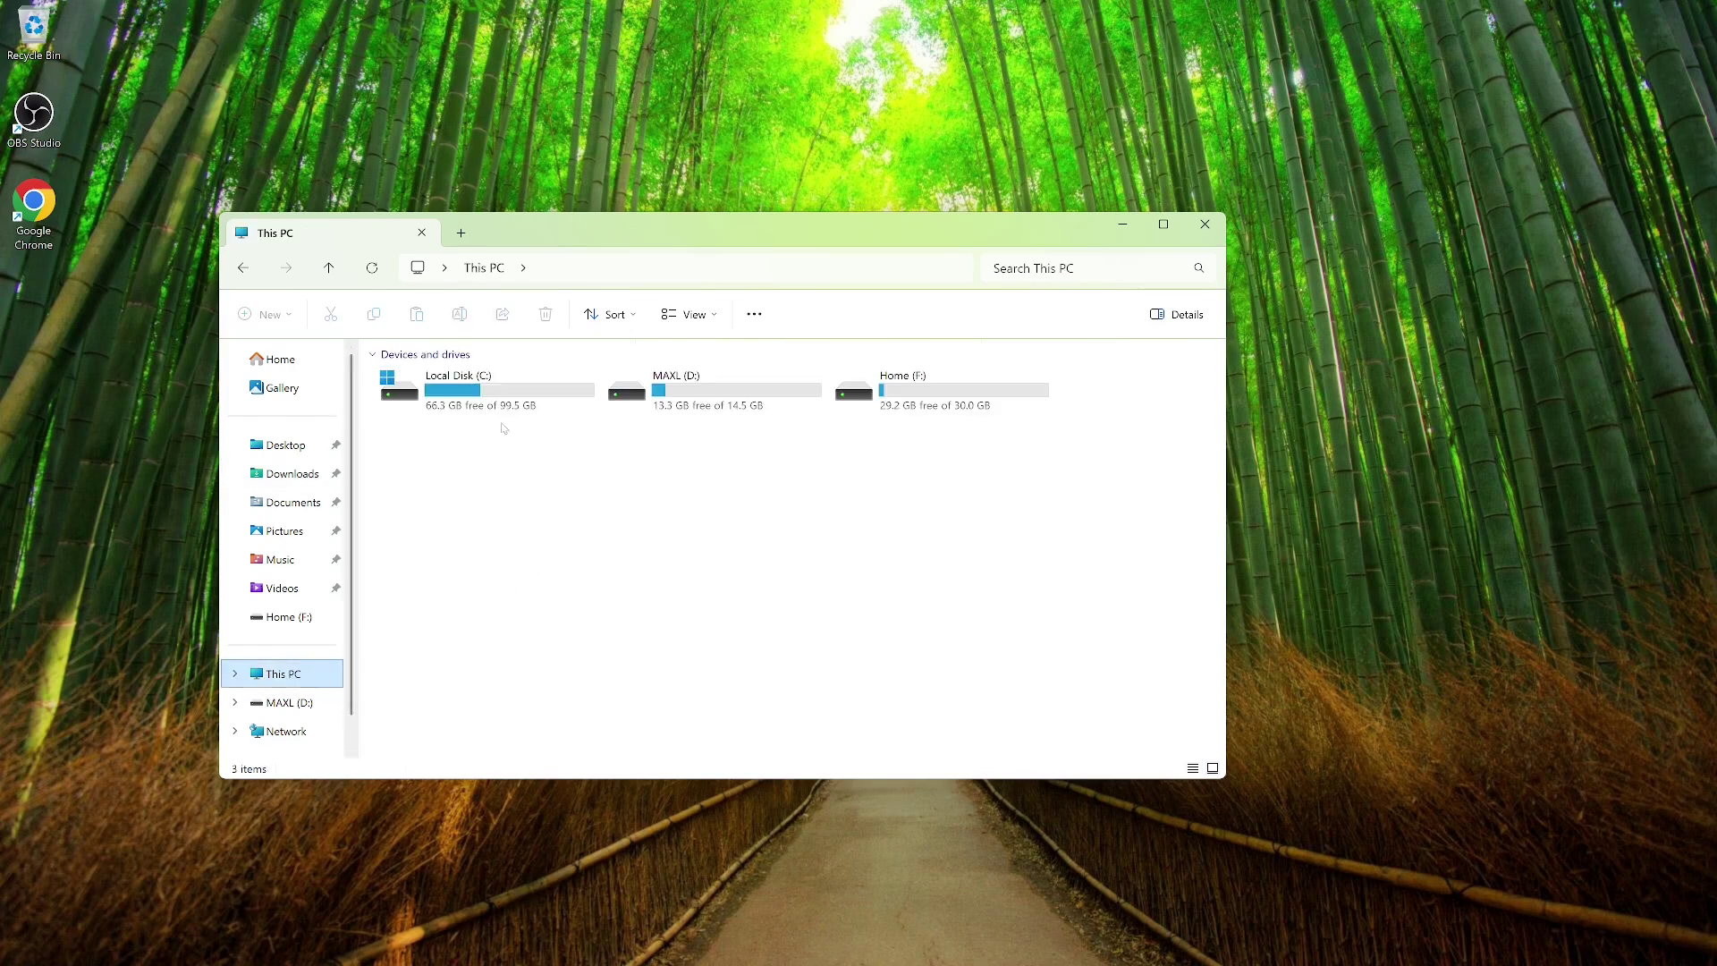
double_click(488, 395)
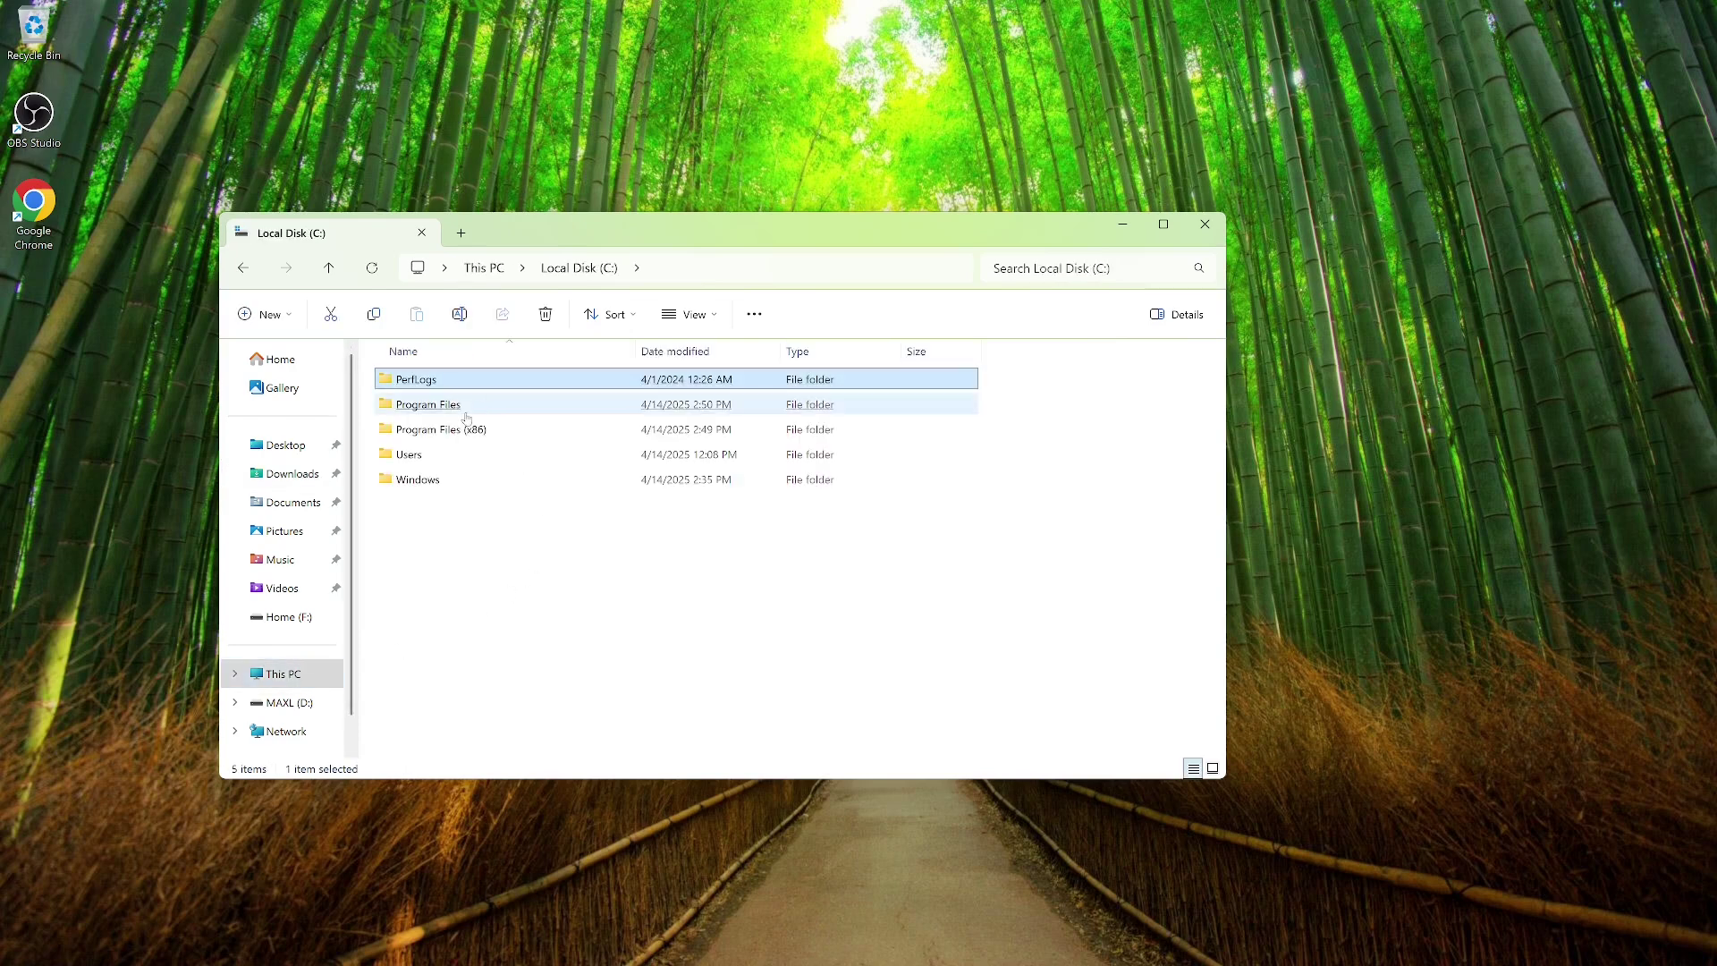
double_click(466, 414)
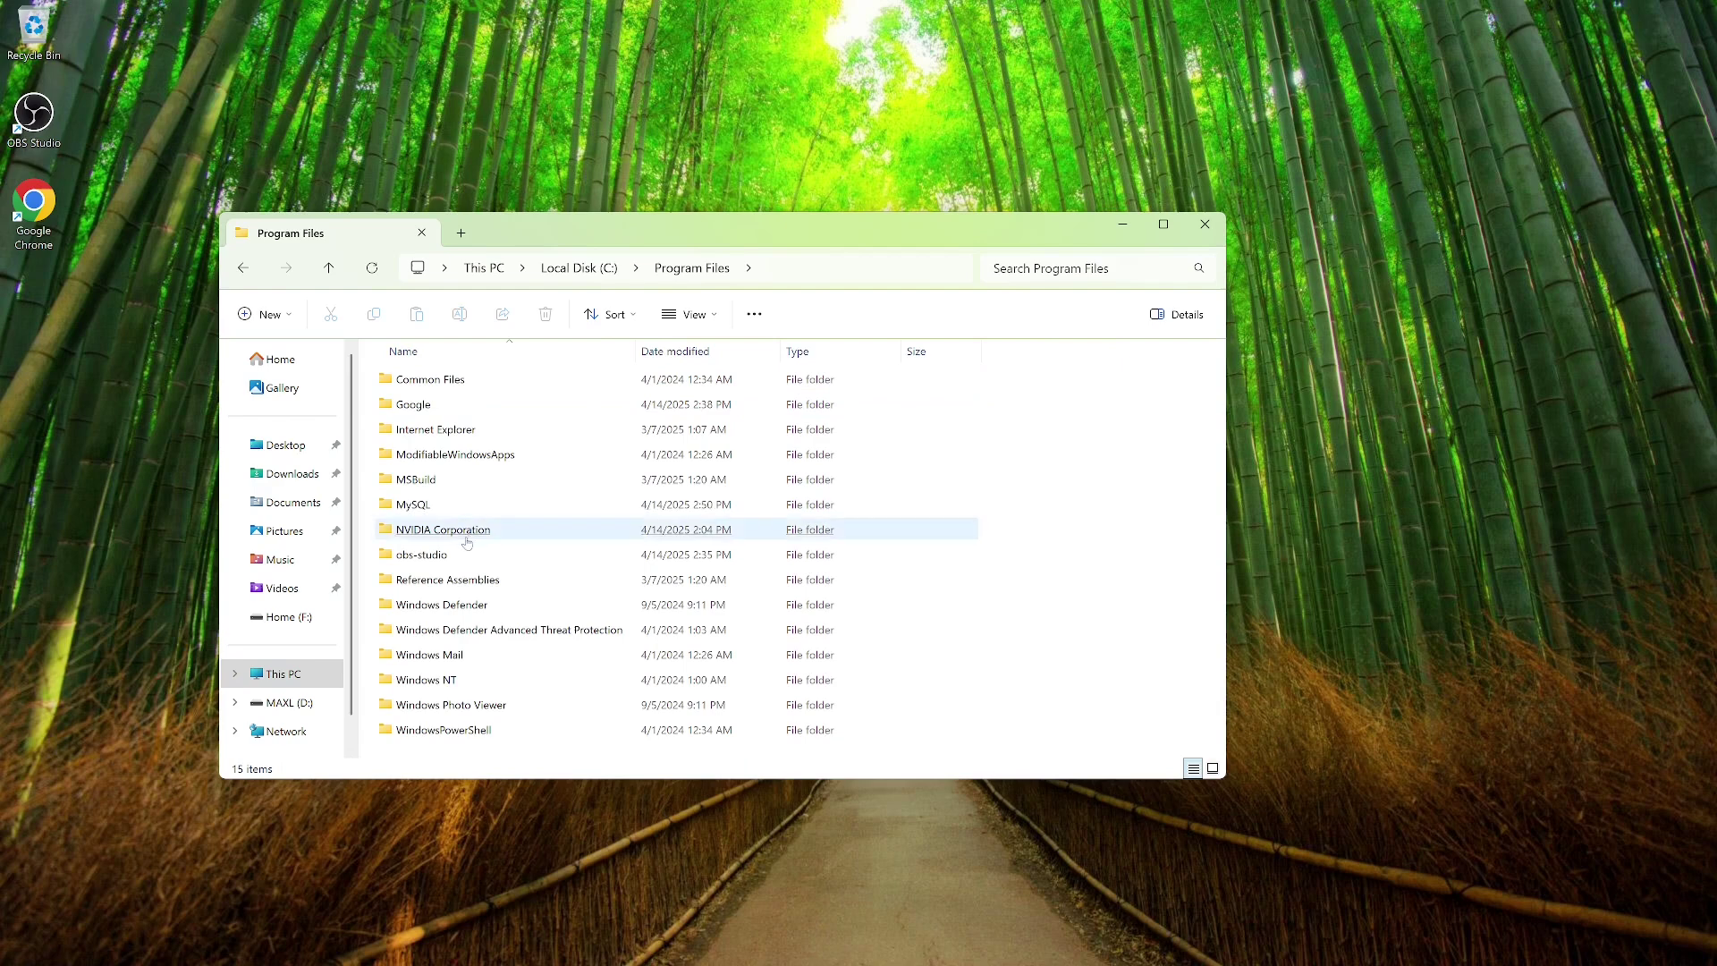
double_click(420, 504)
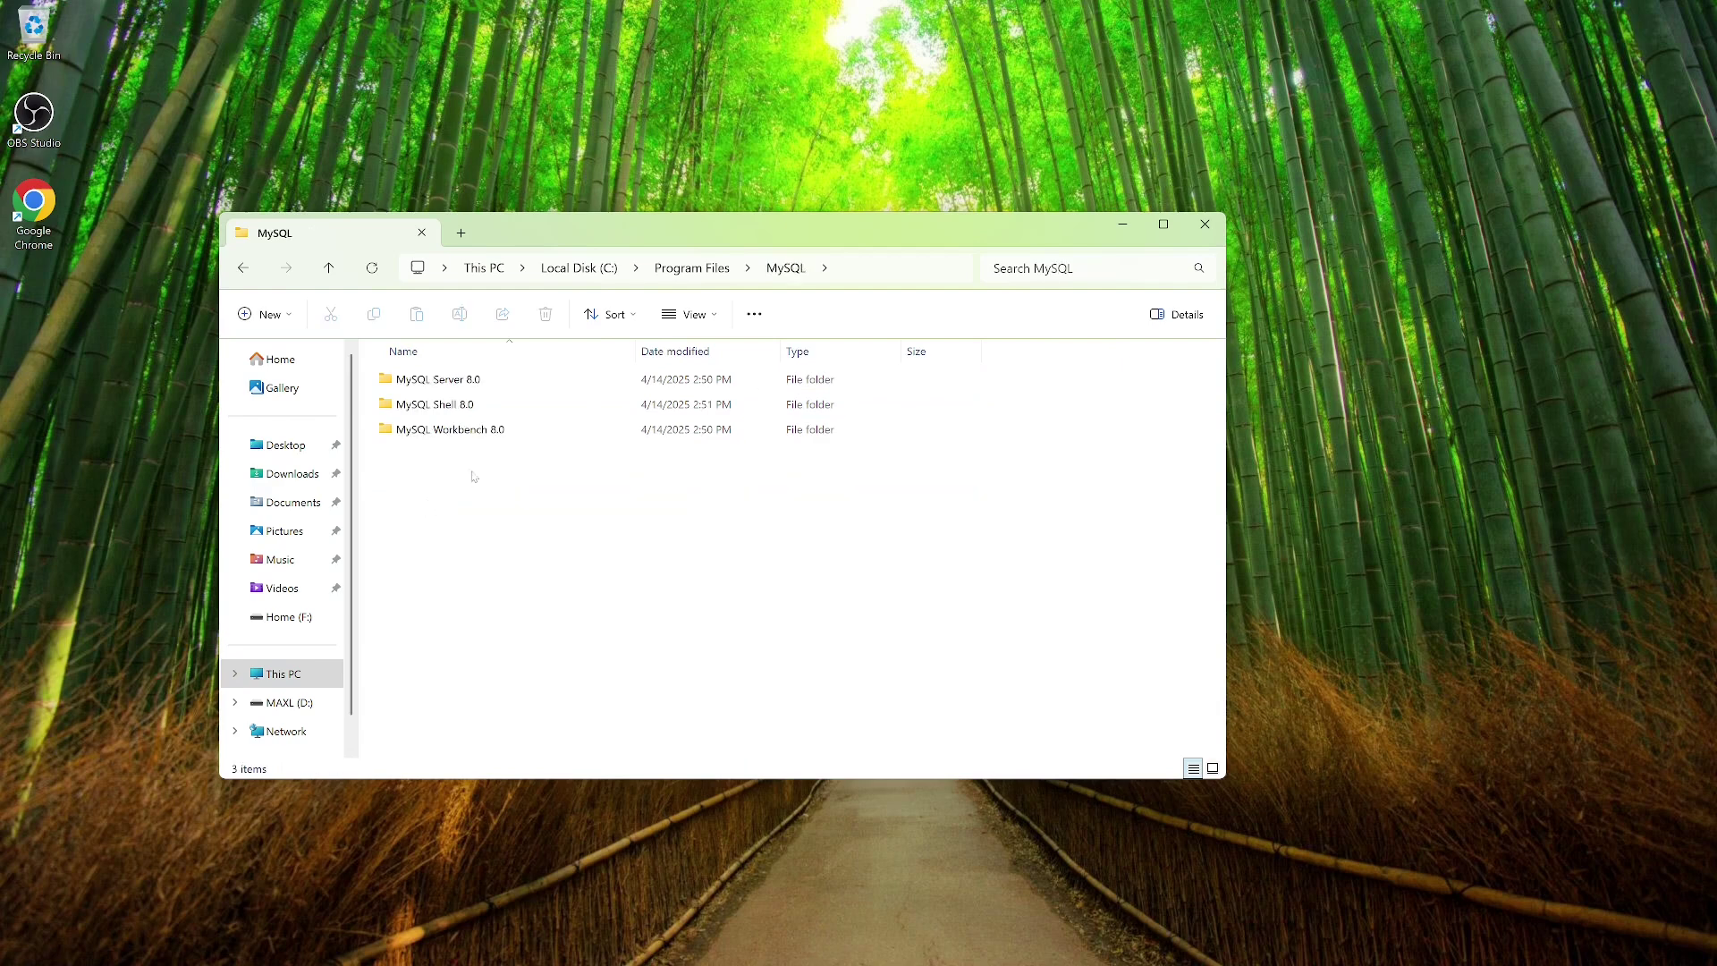
double_click(489, 381)
click(488, 381)
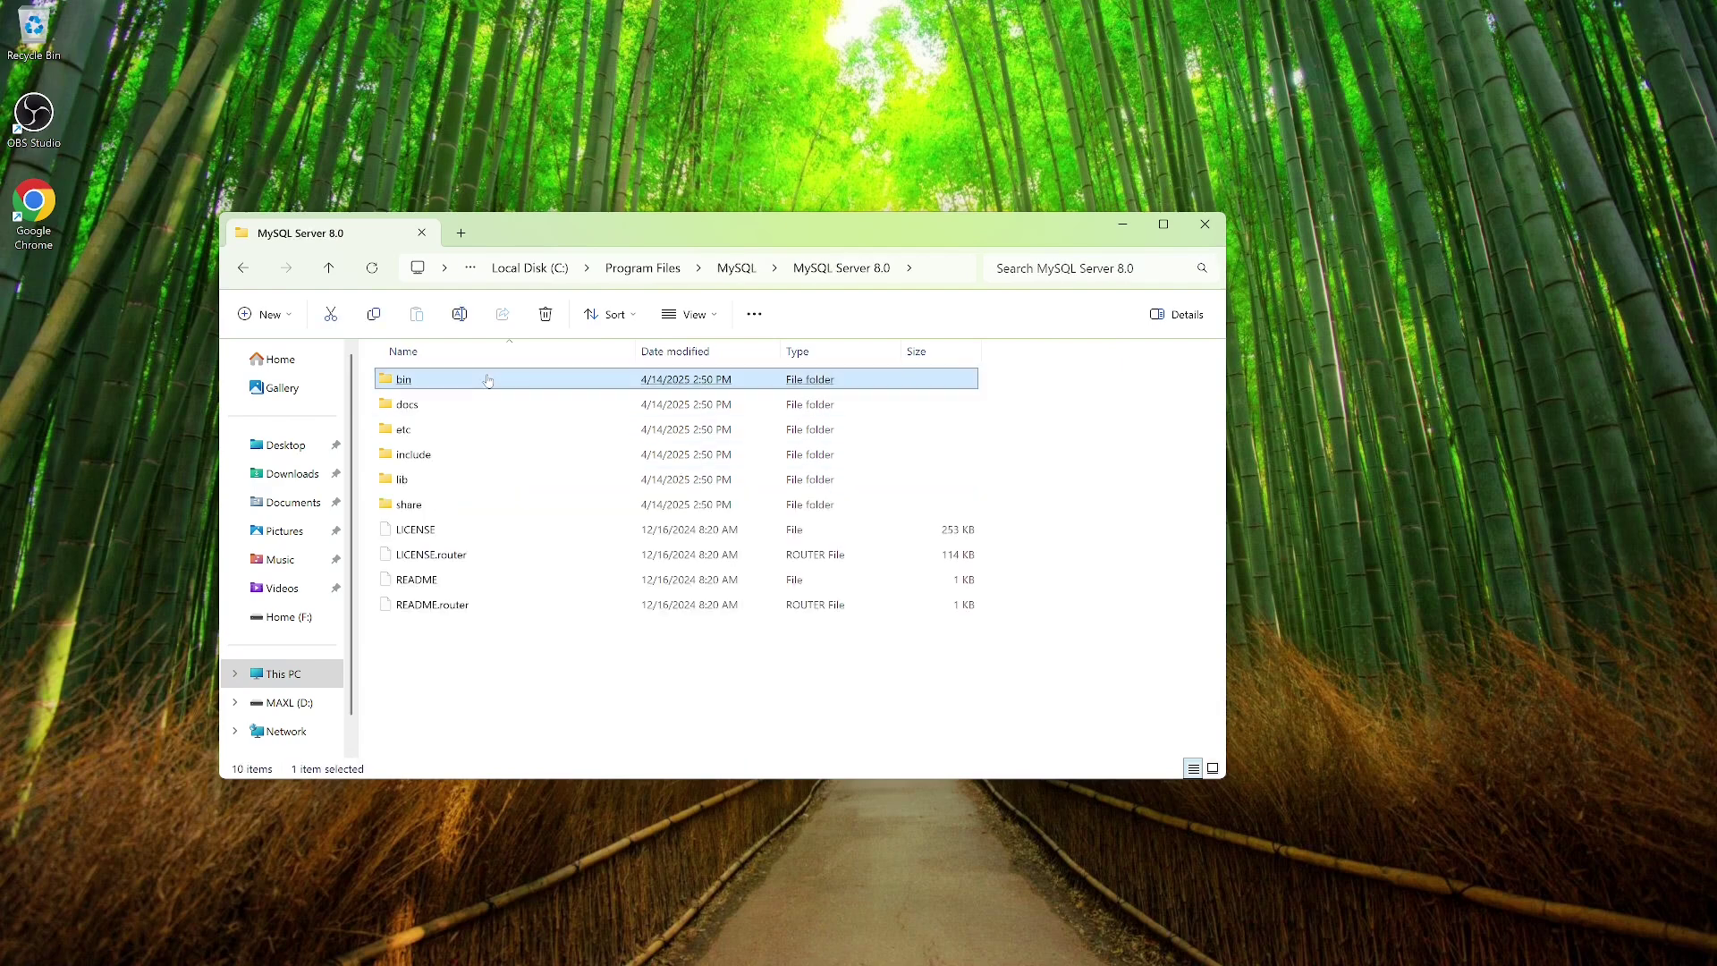
double_click(489, 380)
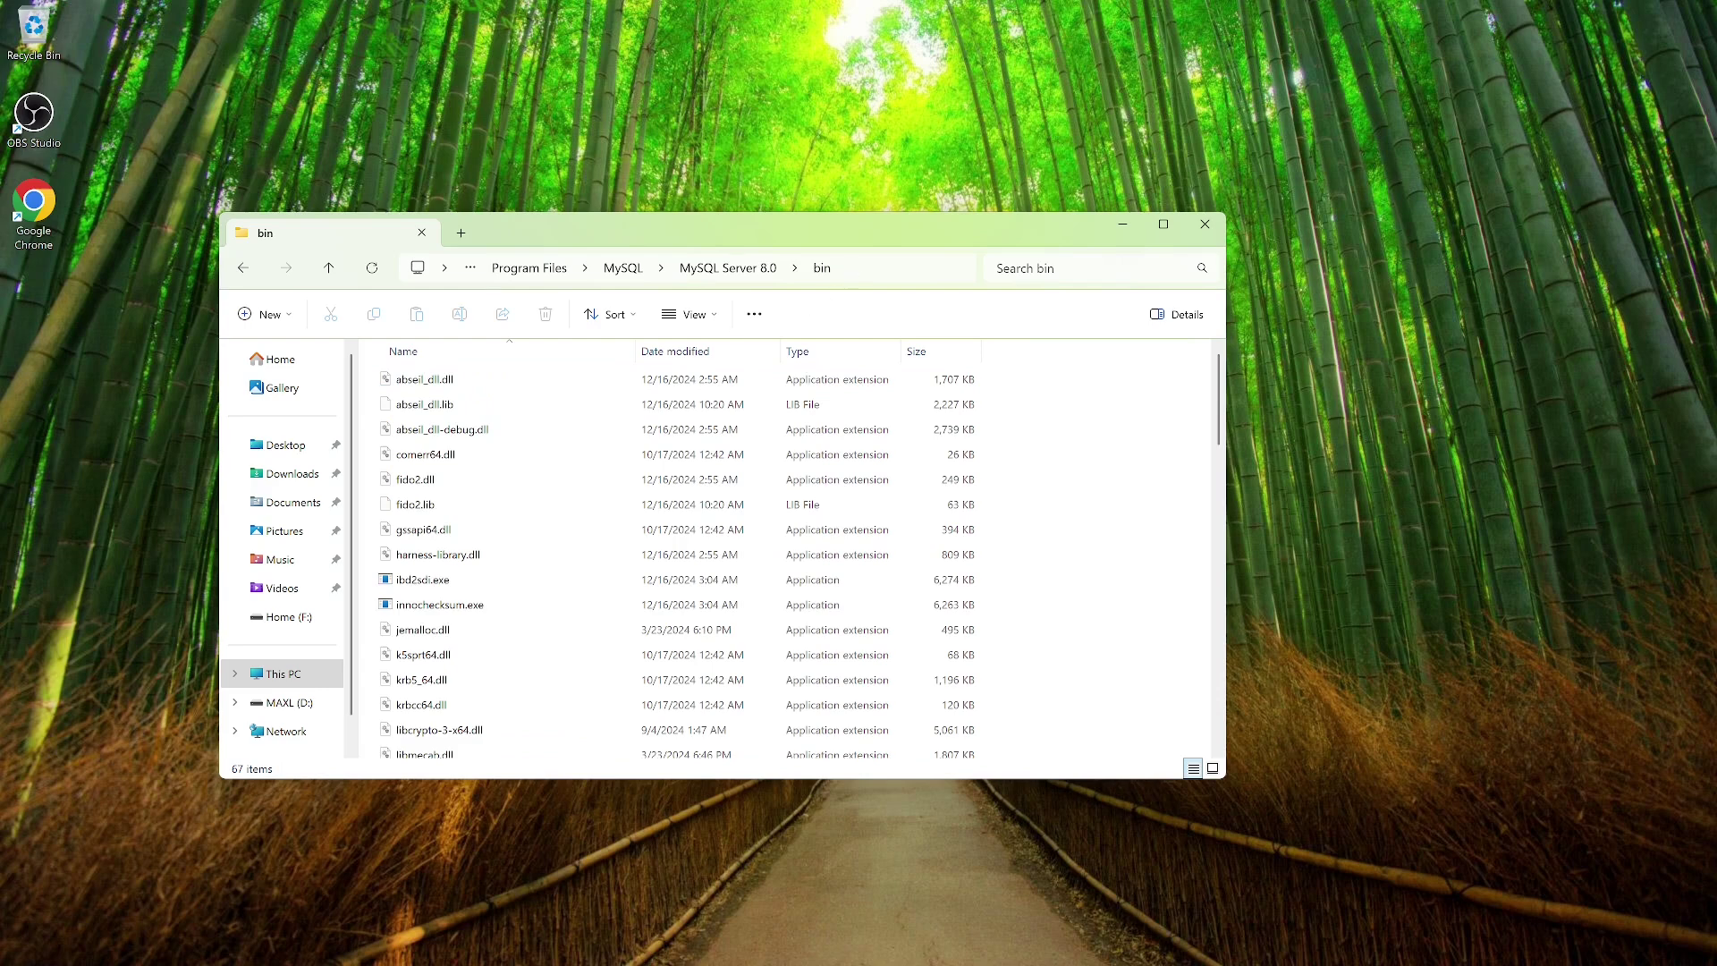
Copy the full path of the MySQL Server 8.0 bin folder and close the File Explorer window
key(alt+d)
right_click(645, 270)
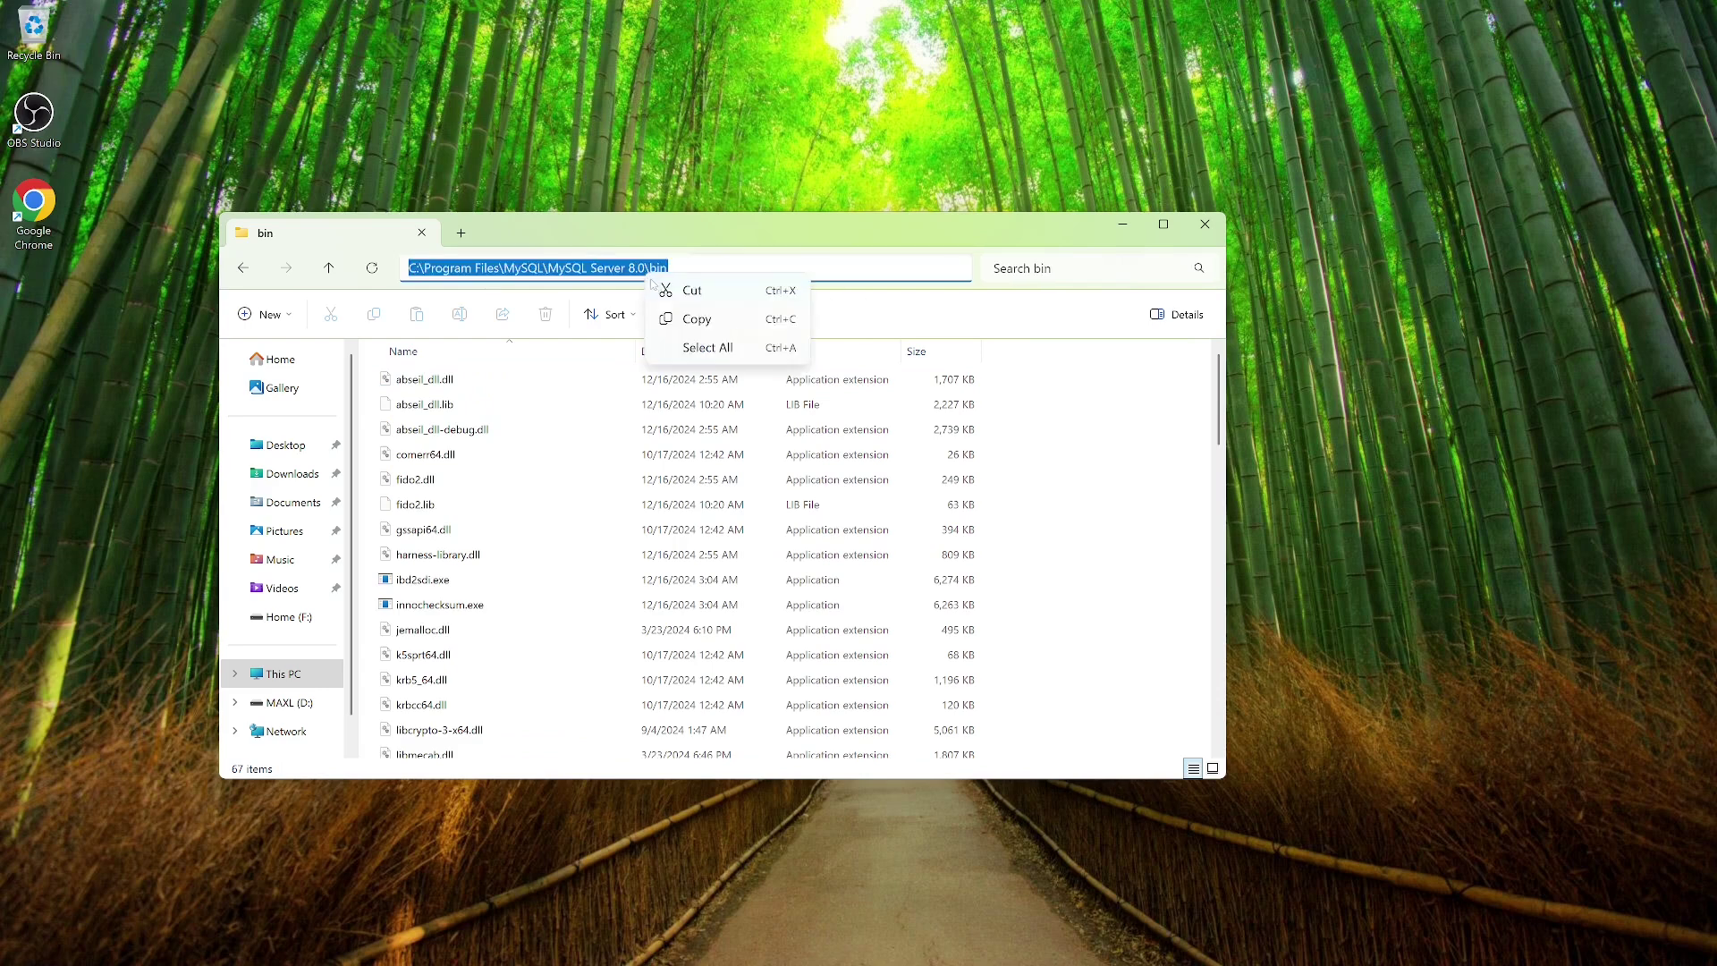
click(703, 319)
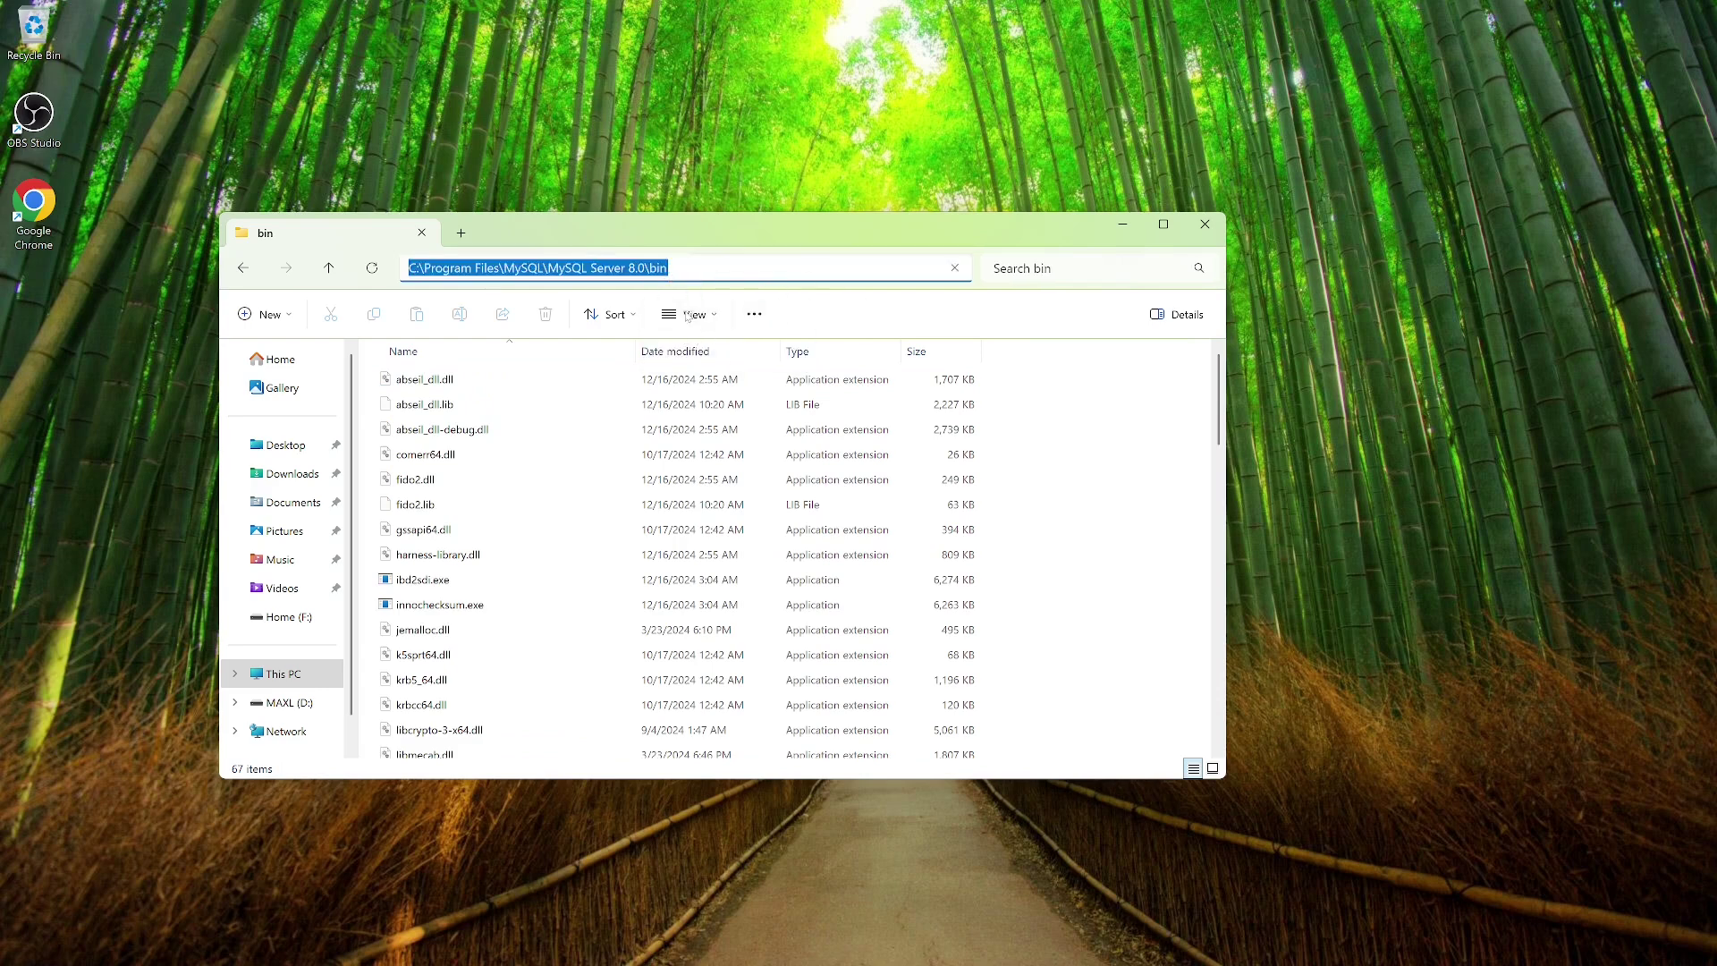
click(1205, 224)
Search Windows for env, open the system environment variables settings and bring up the Environment Variables dialog
click(701, 944)
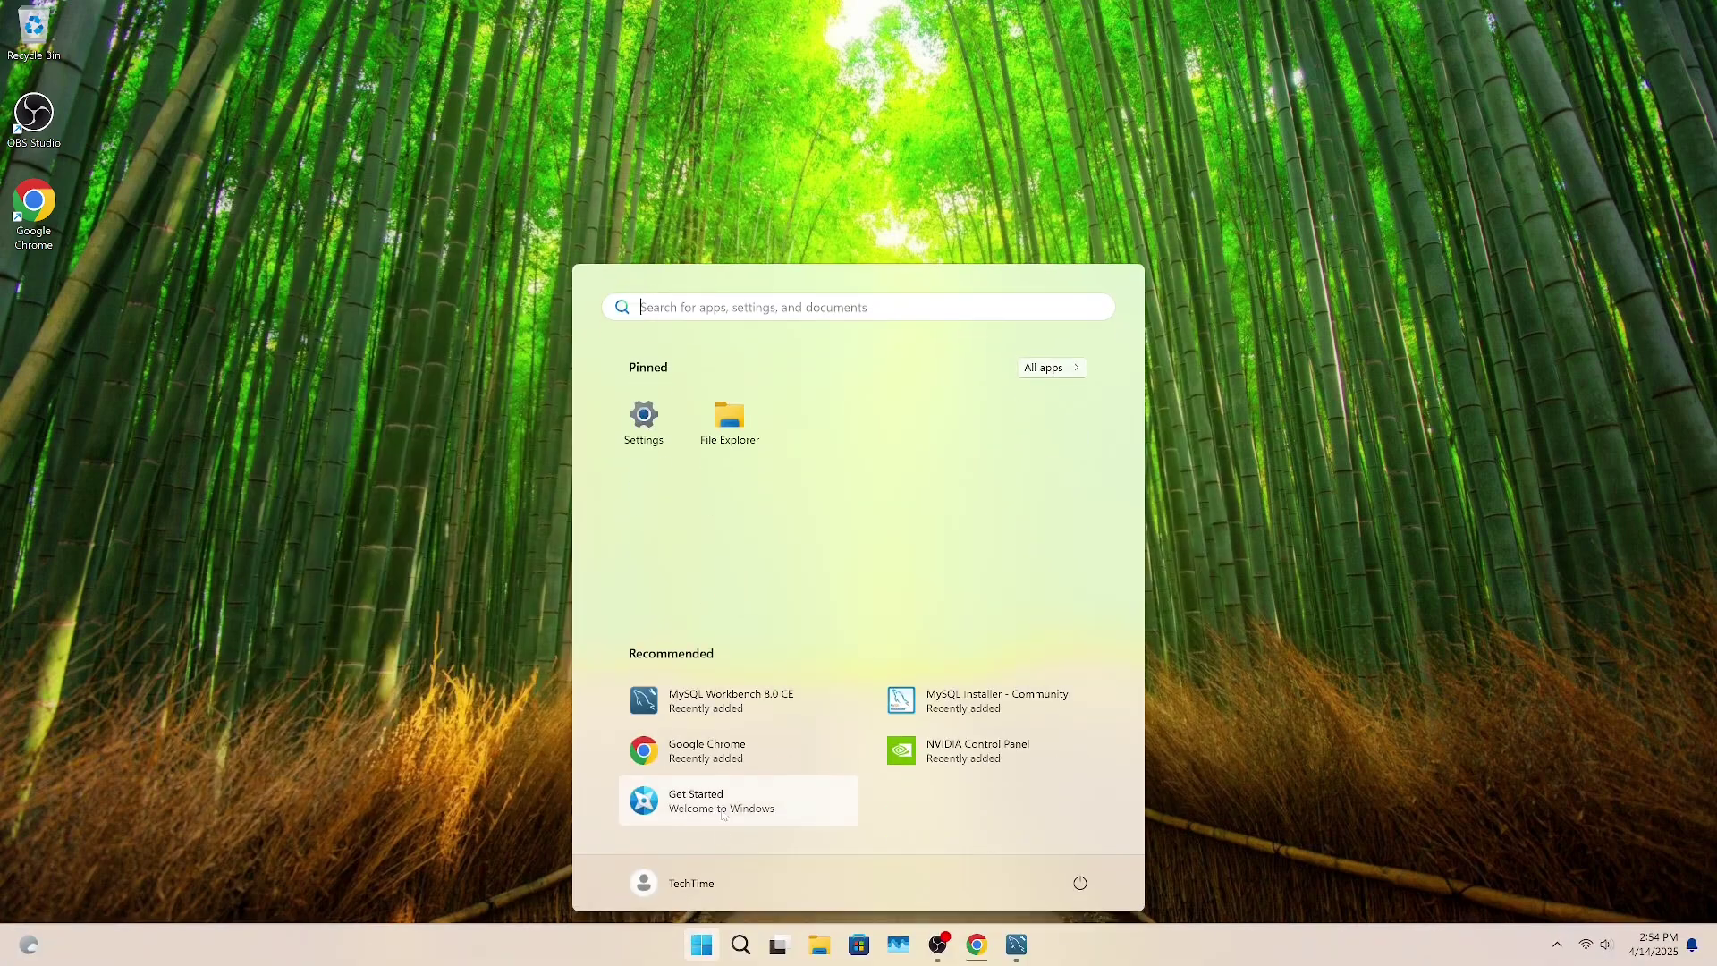
text(env)
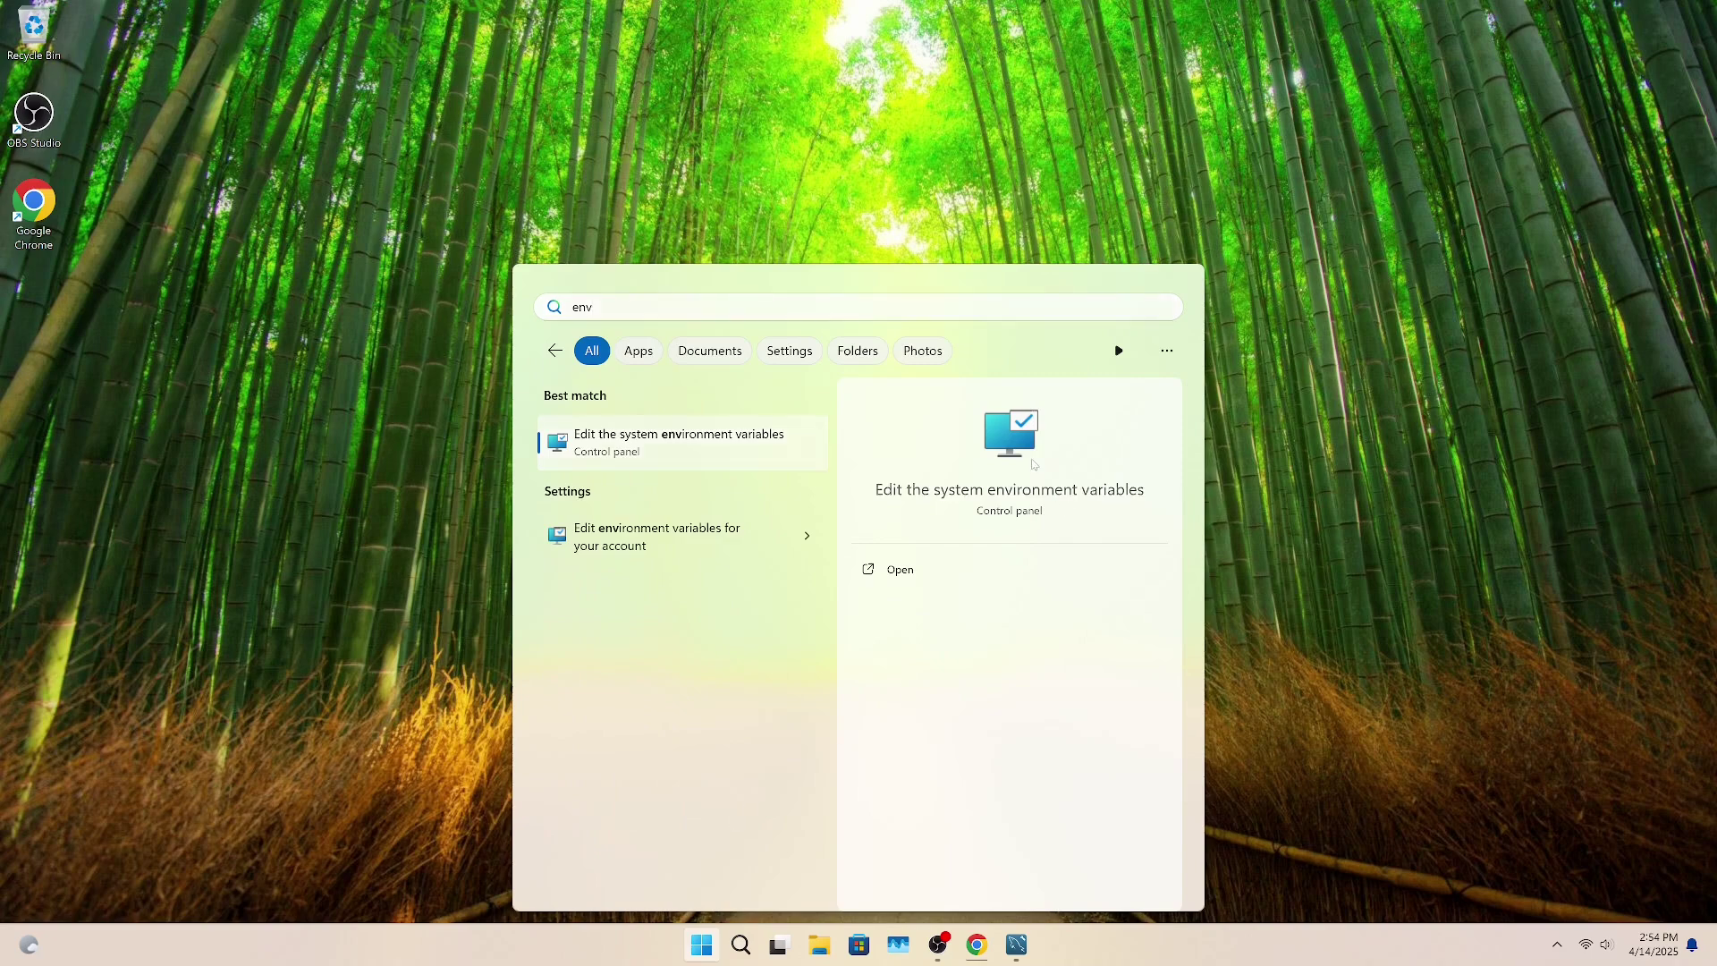
key(Return)
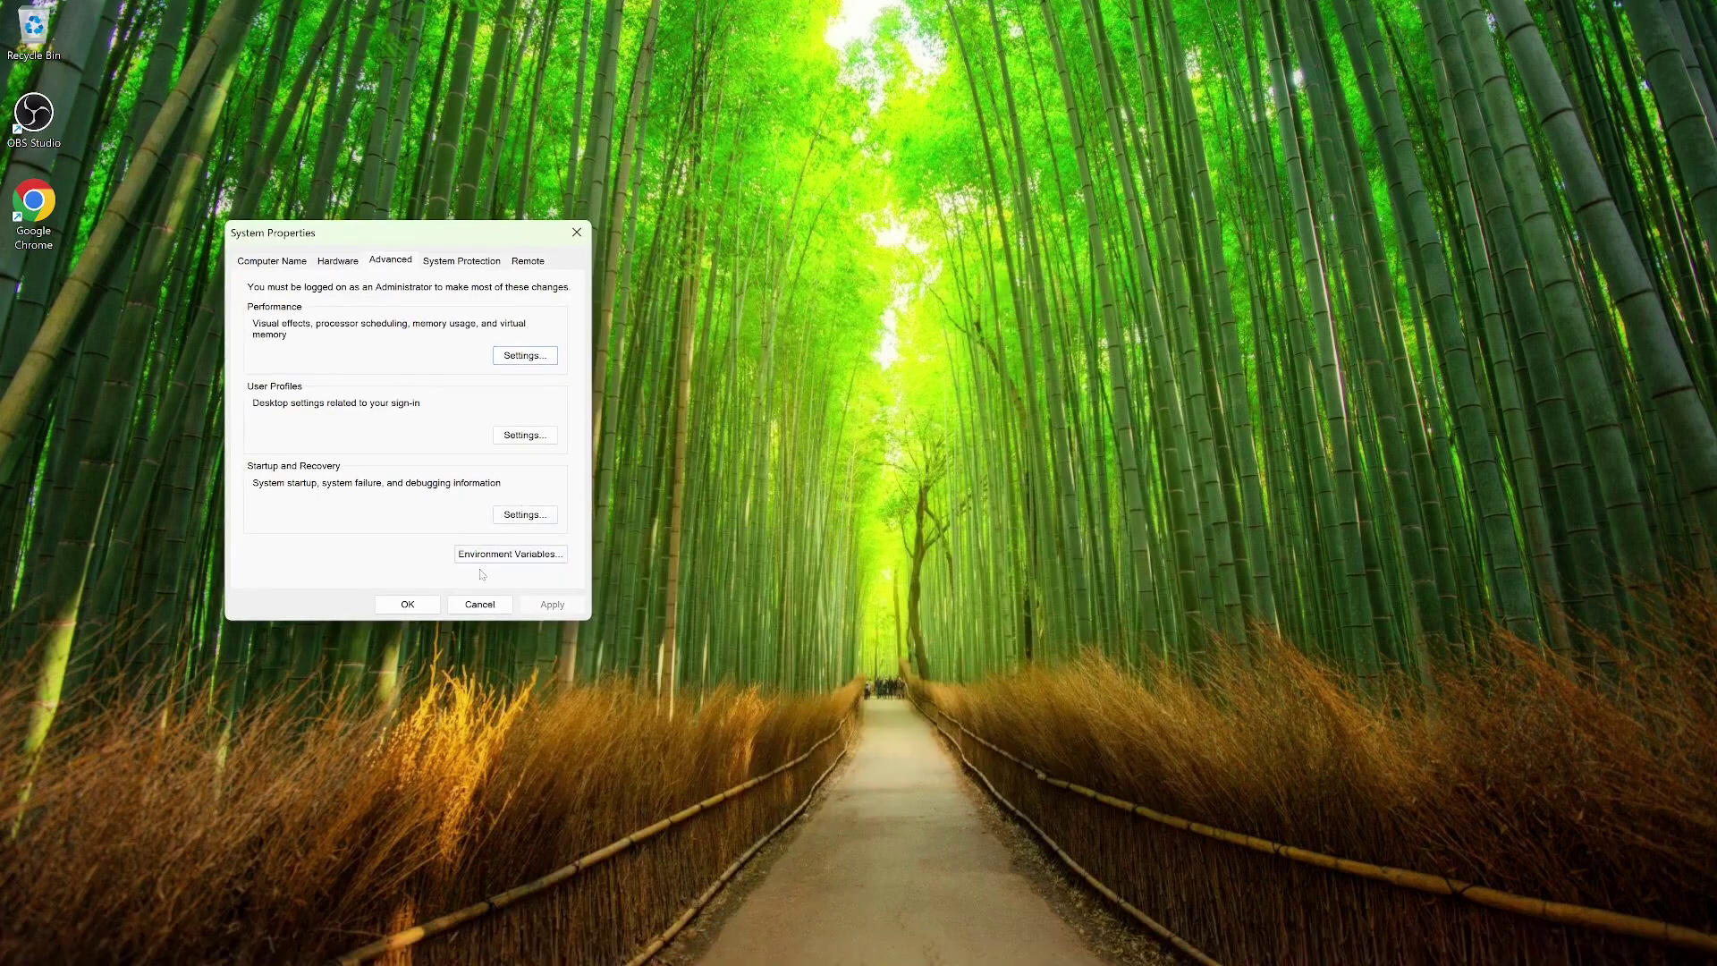
click(484, 557)
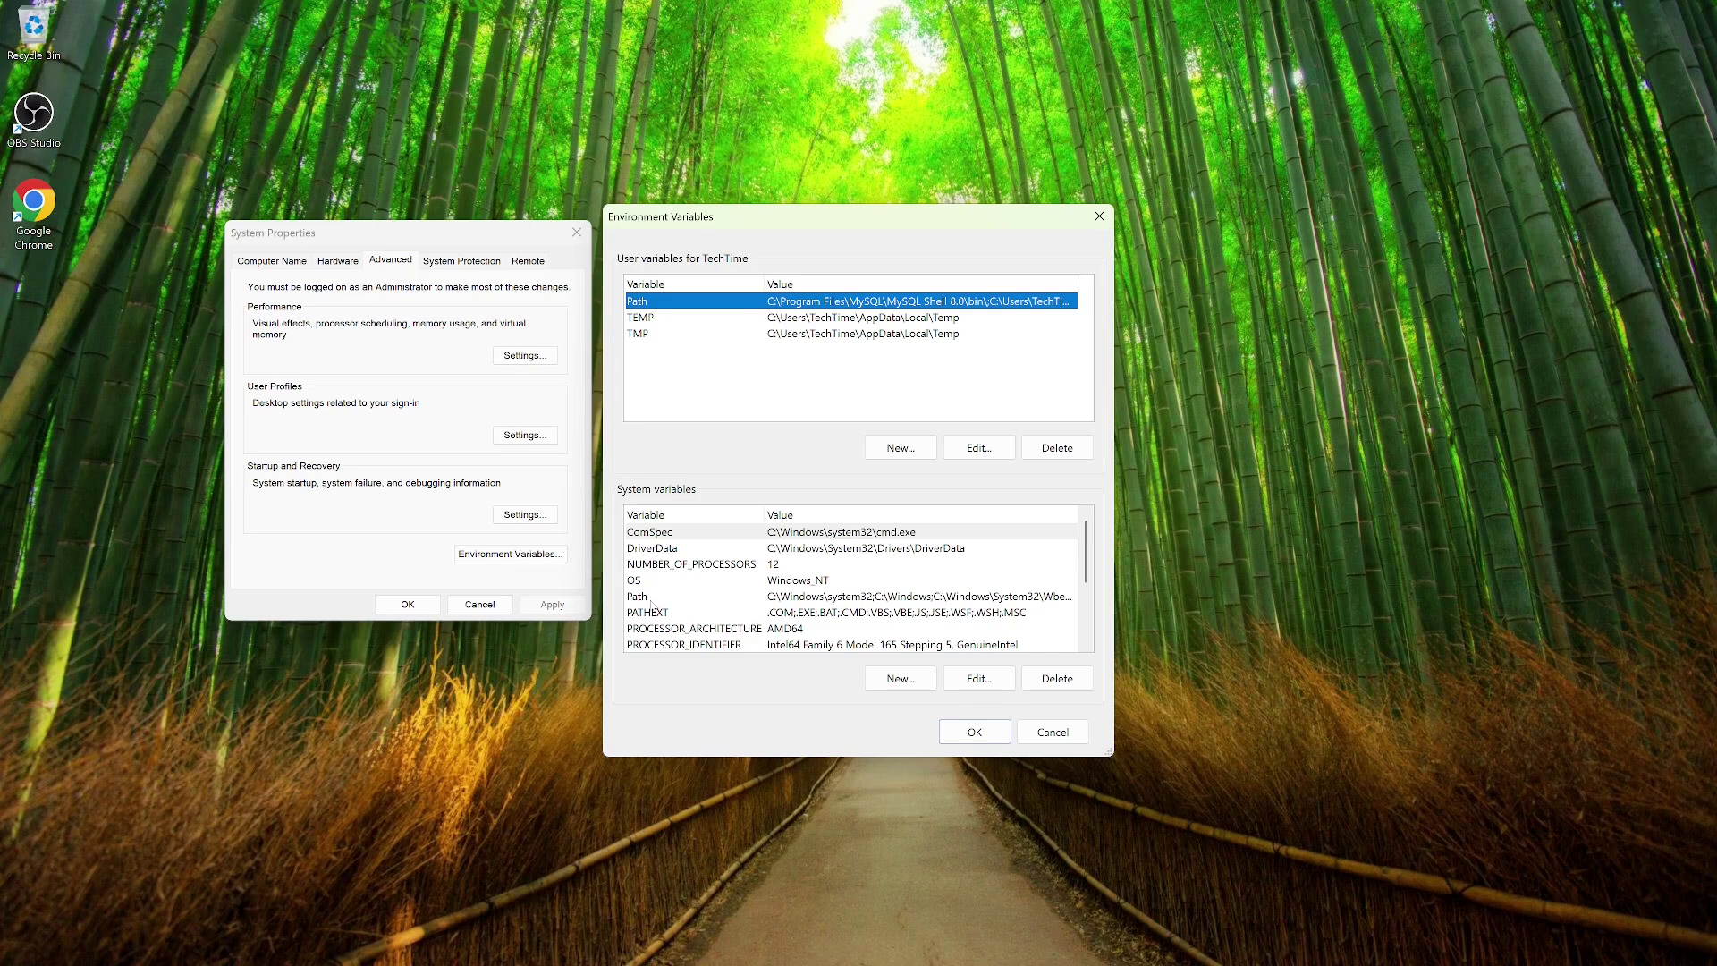
Add C:\Program Files\MySQL\MySQL Server 8.0\bin as a new entry in the system Path variable and confirm all the open dialogs
click(652, 599)
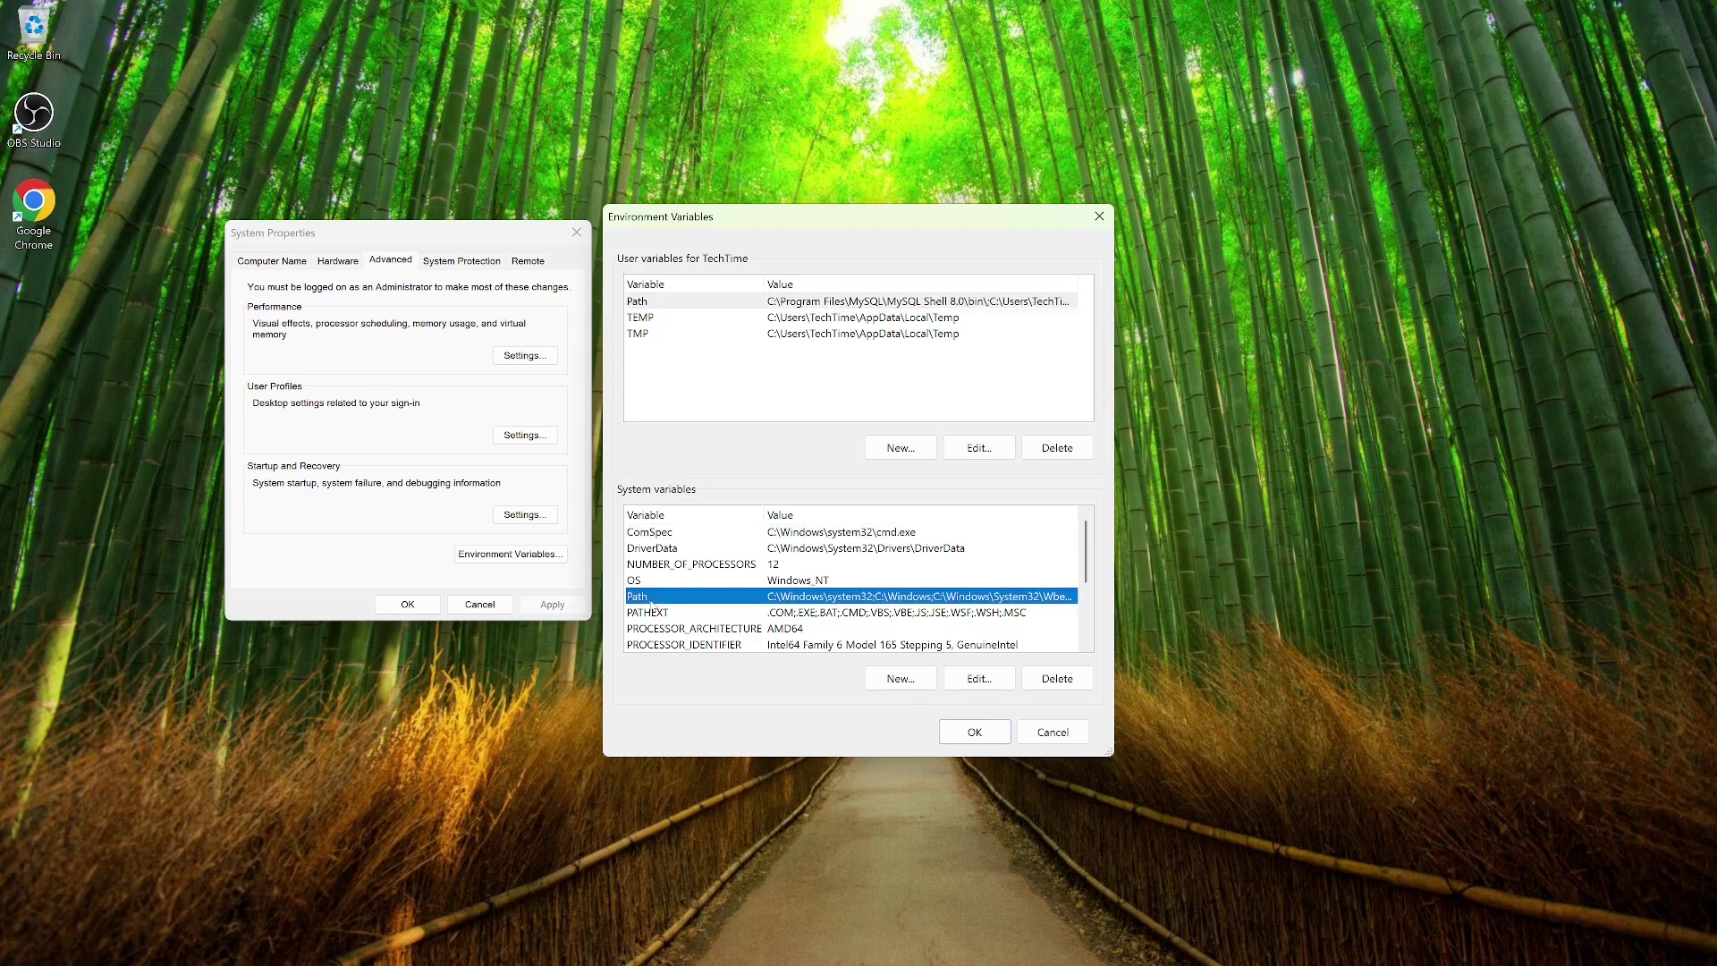
click(972, 683)
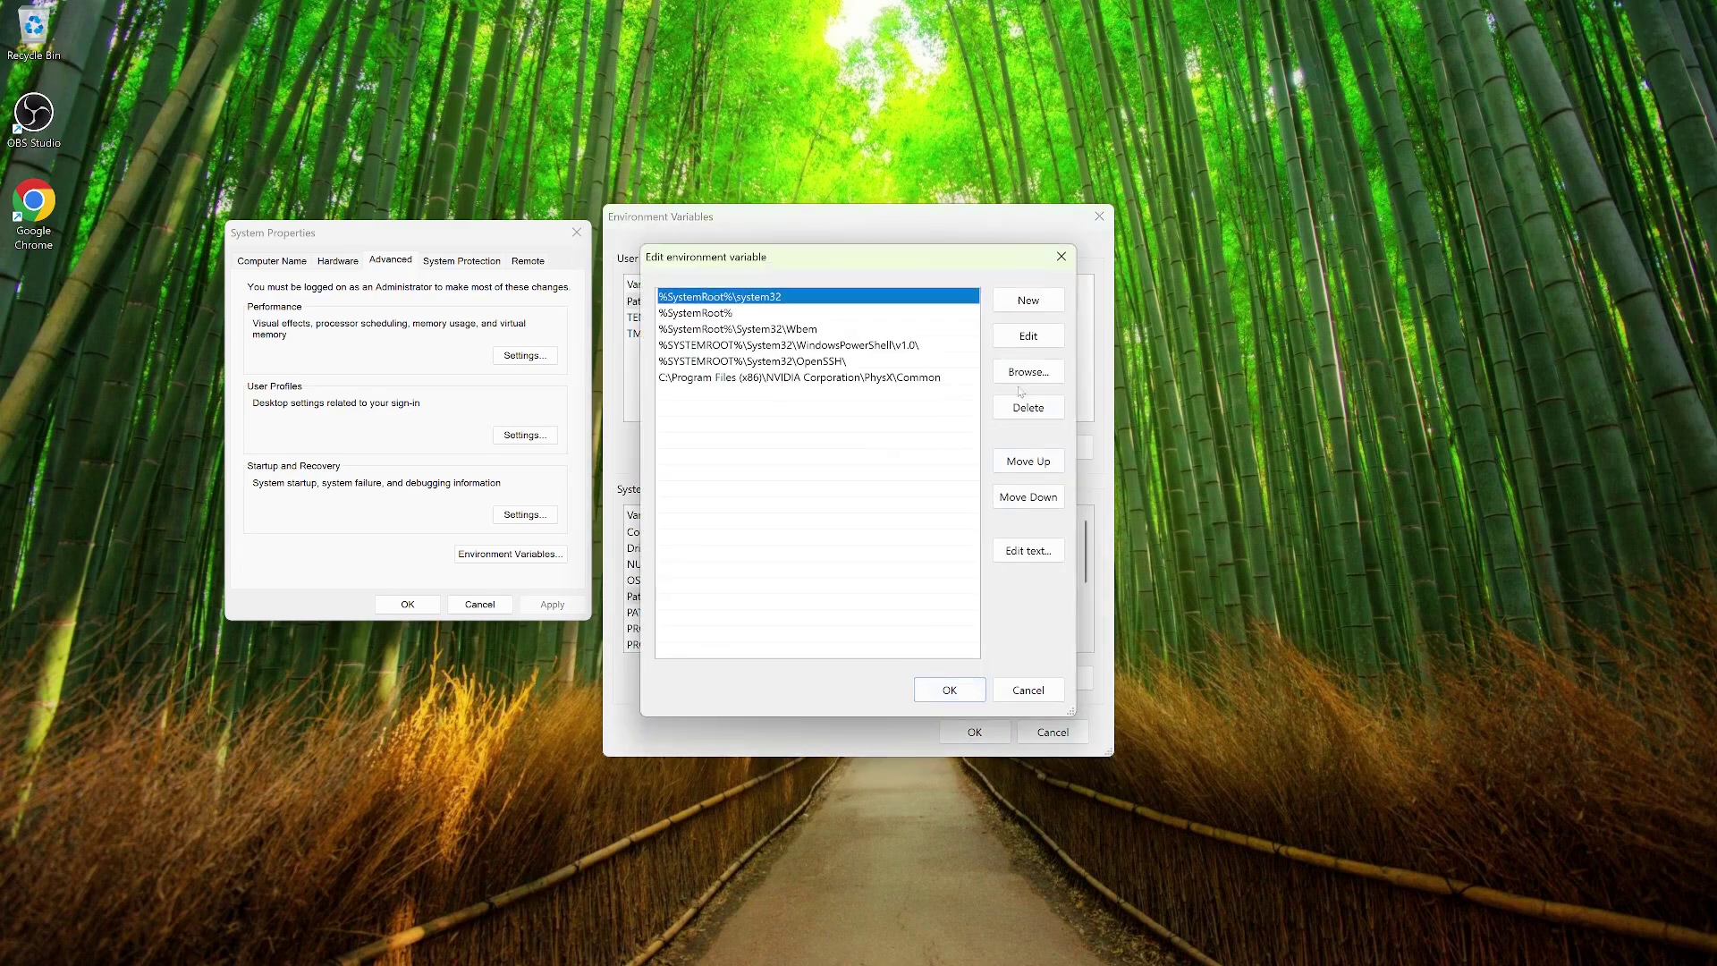
click(1028, 301)
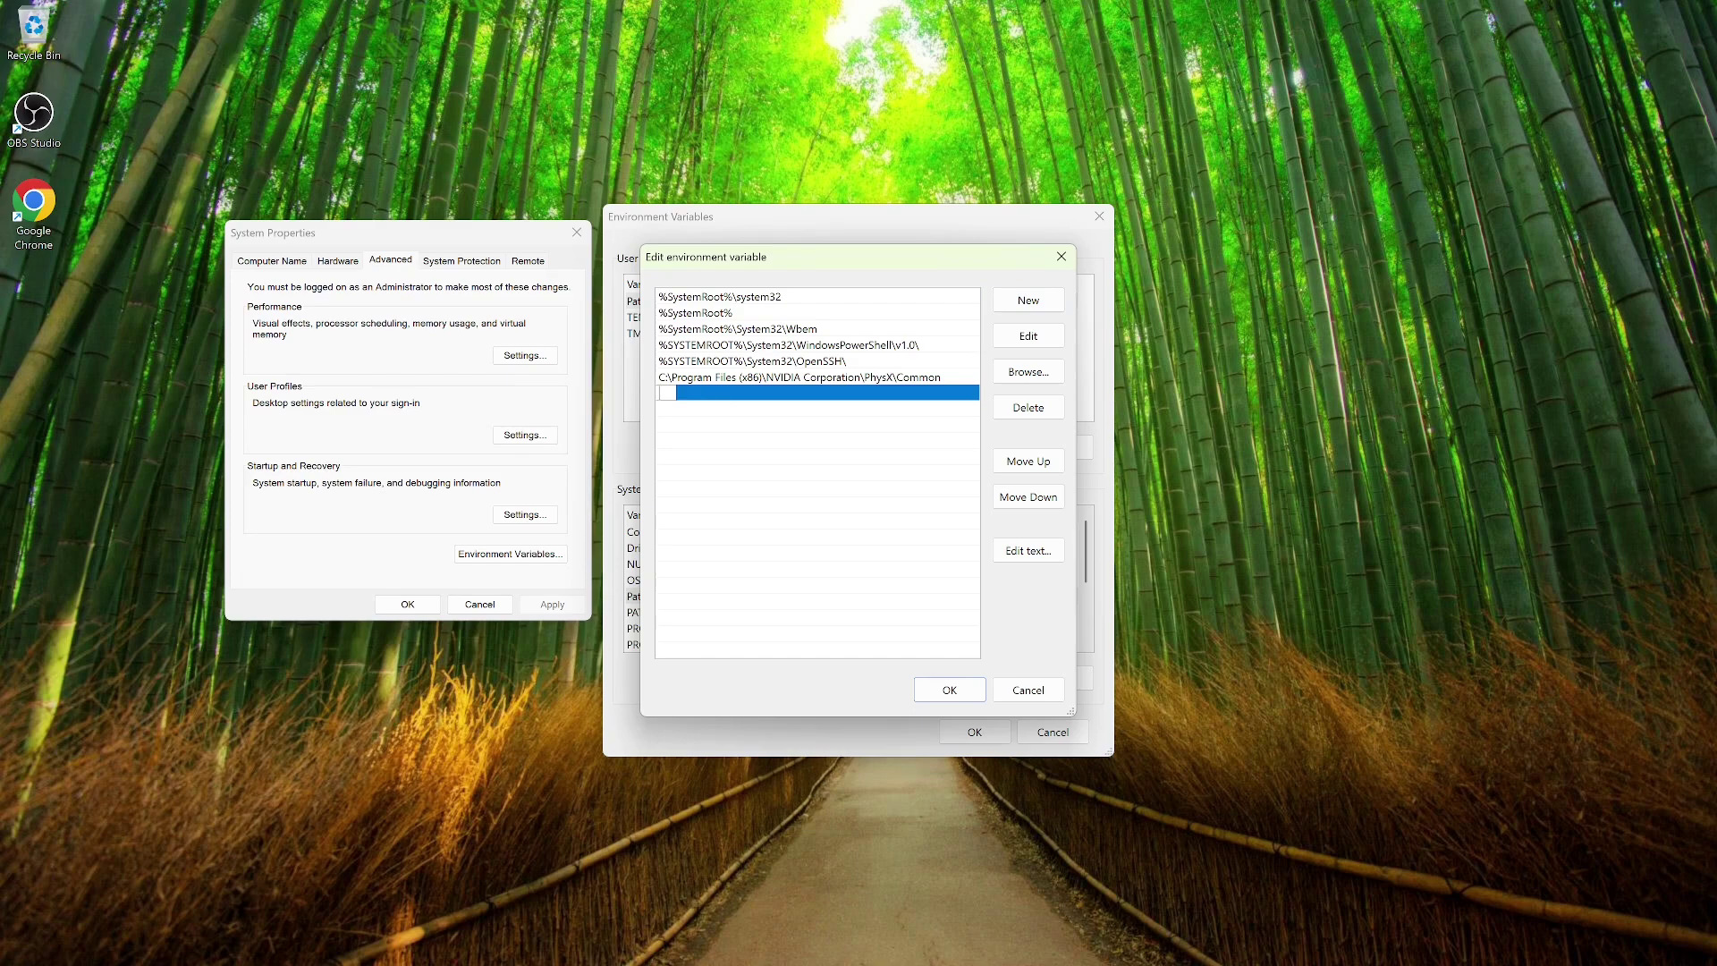
right_click(669, 392)
click(726, 465)
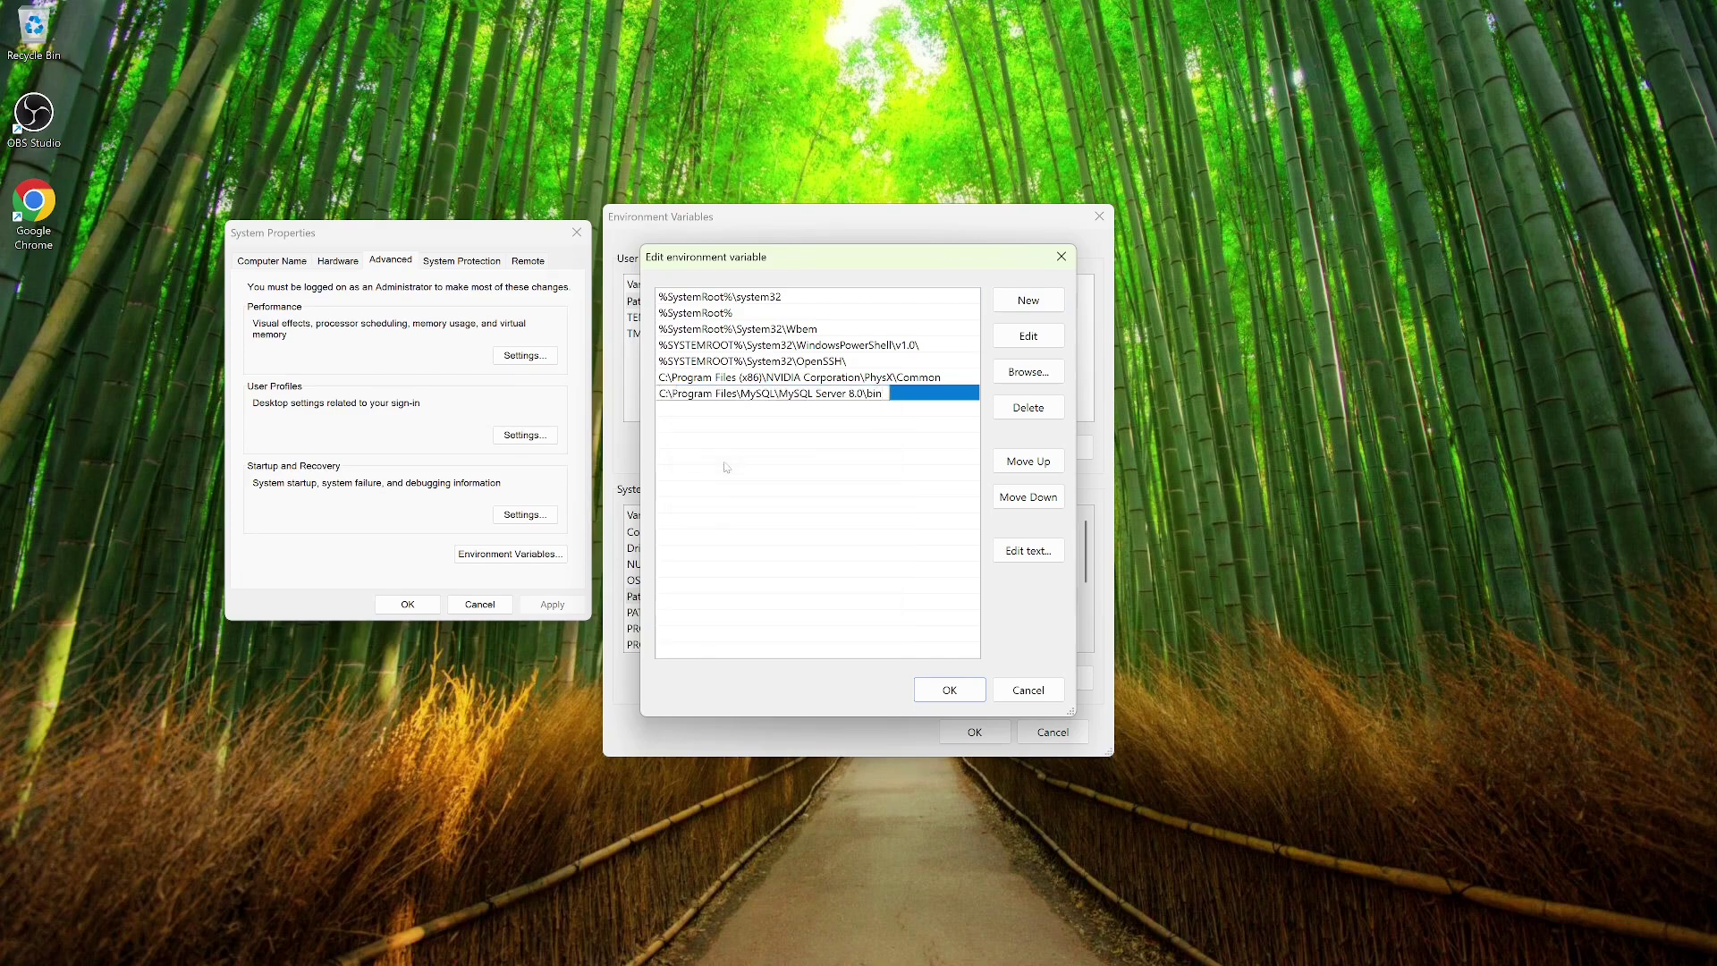
click(950, 689)
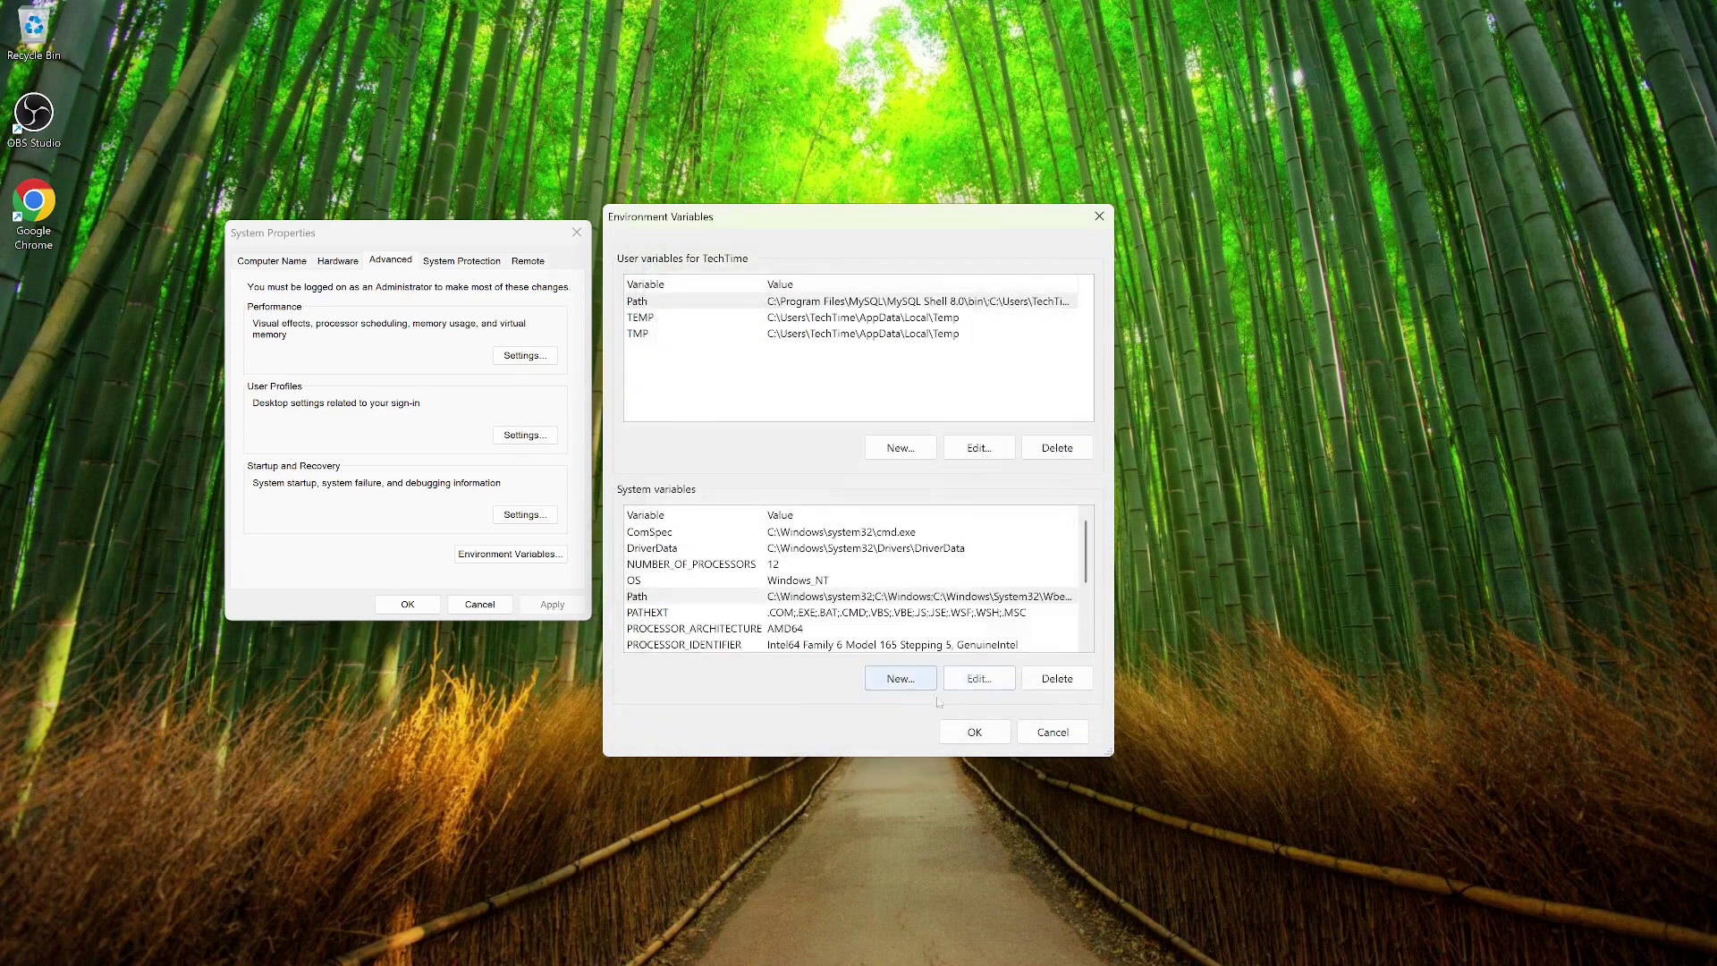
click(975, 732)
click(431, 609)
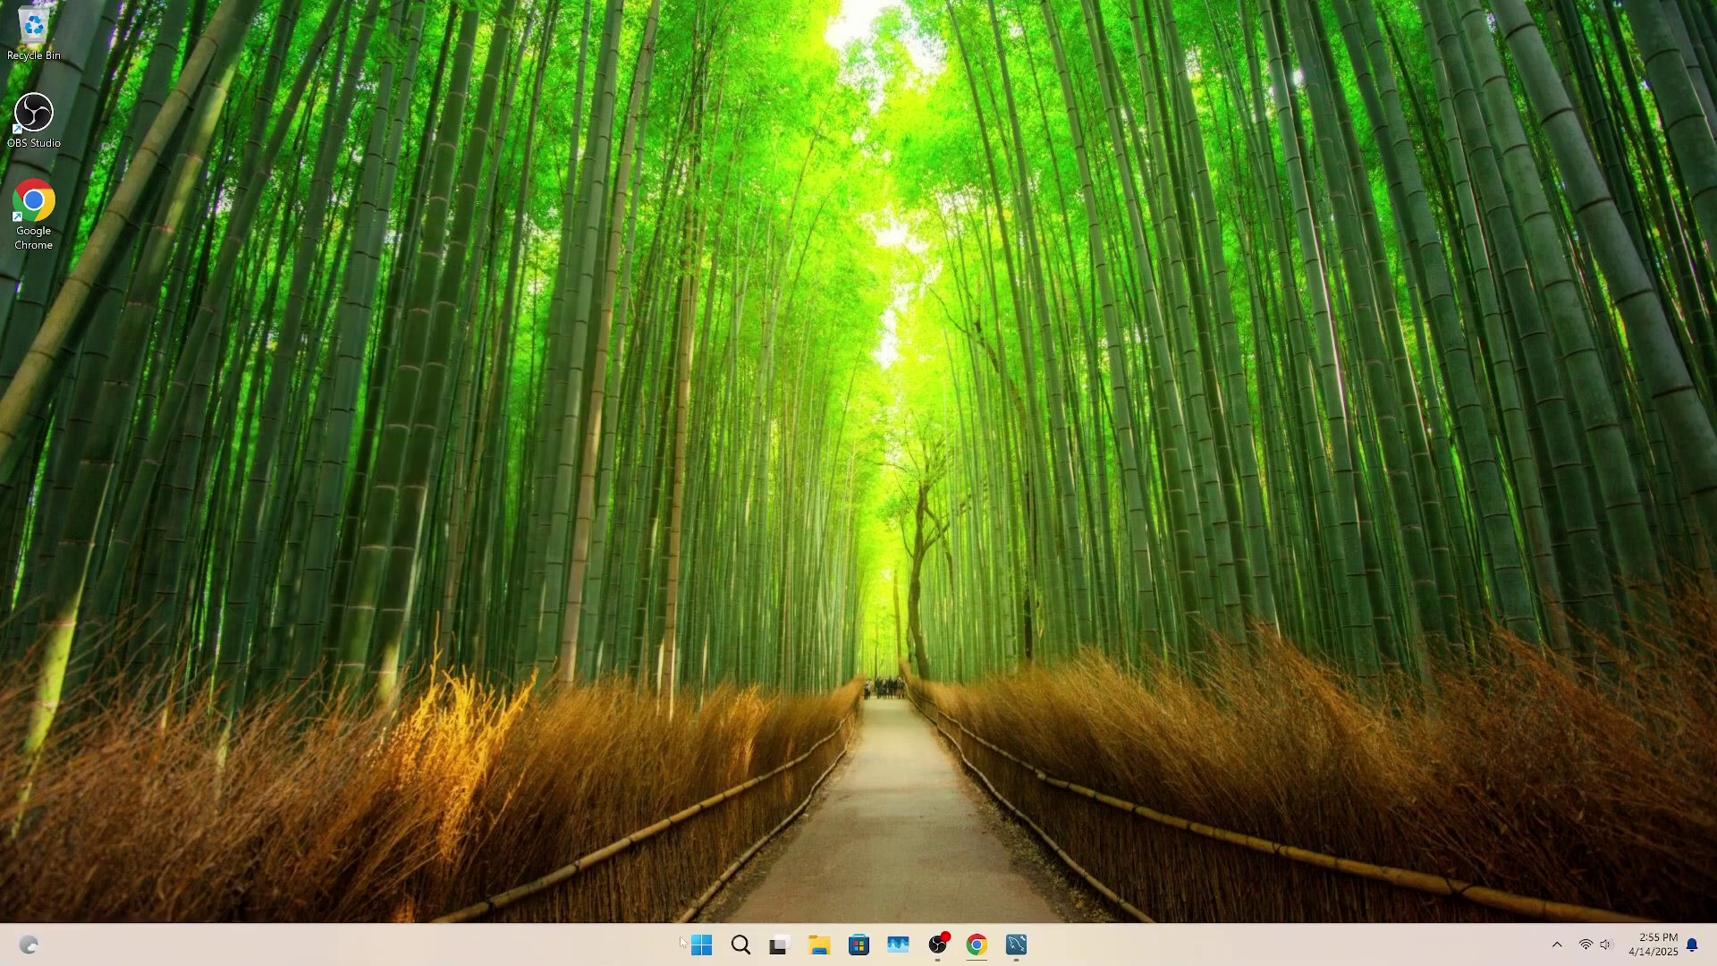
Search Windows for cmd, open Command Prompt and move its window to the middle of the desktop
click(700, 944)
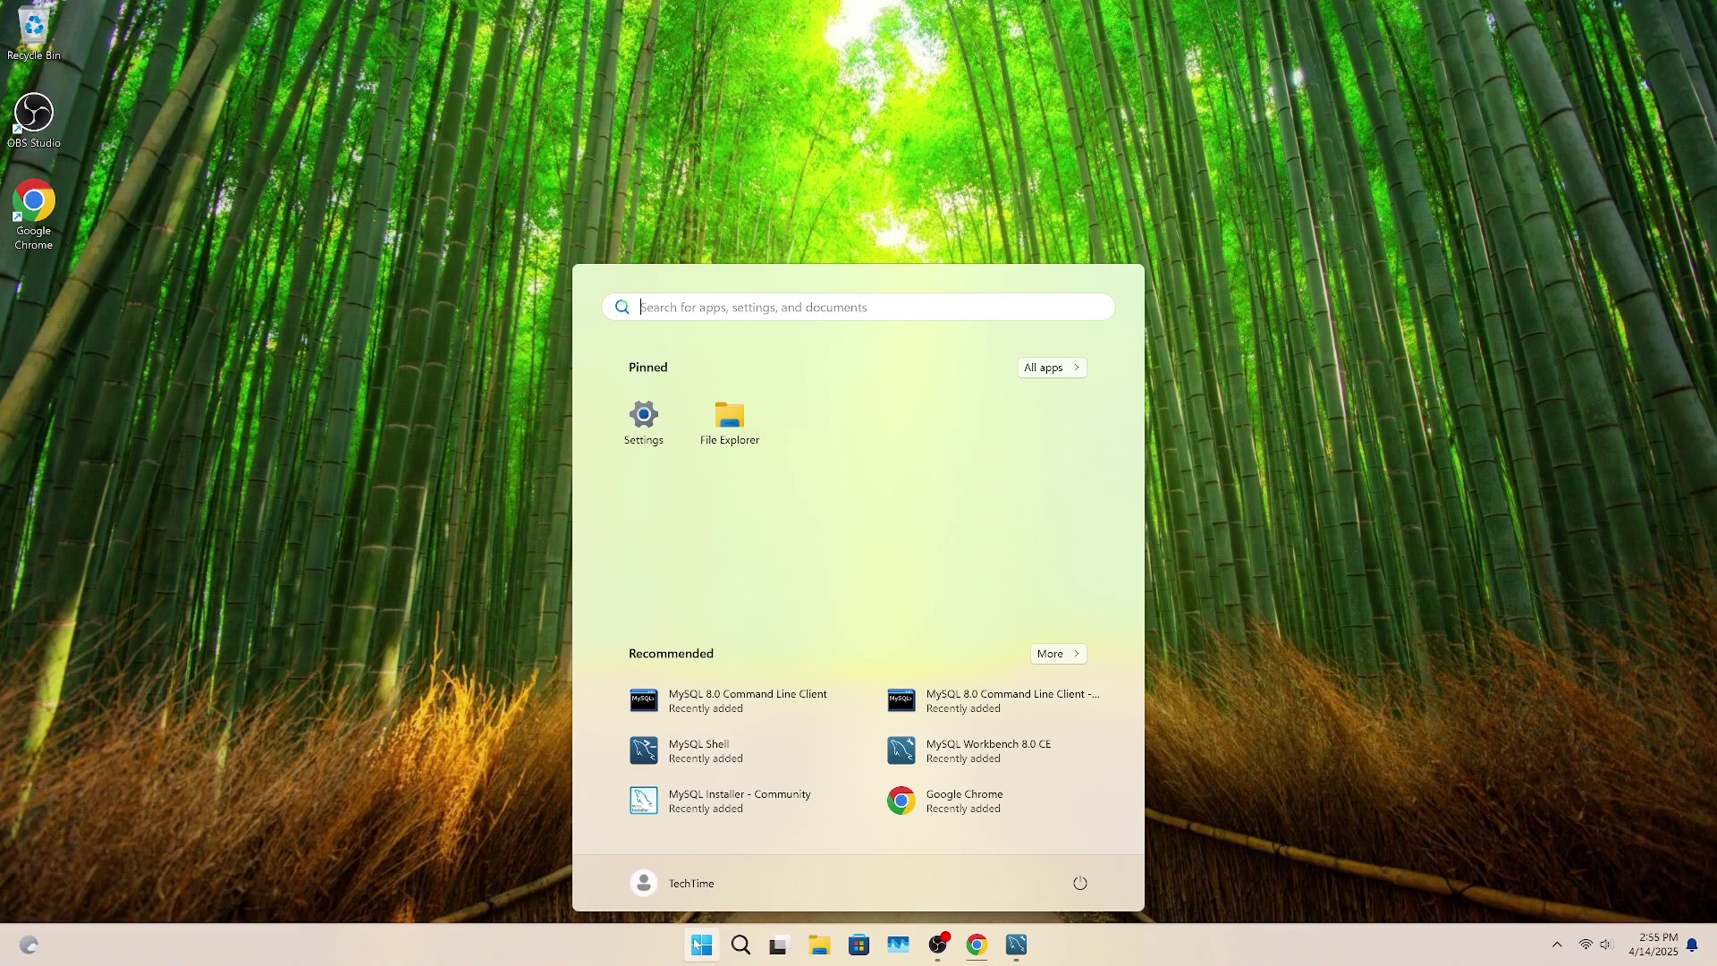
text(cmd)
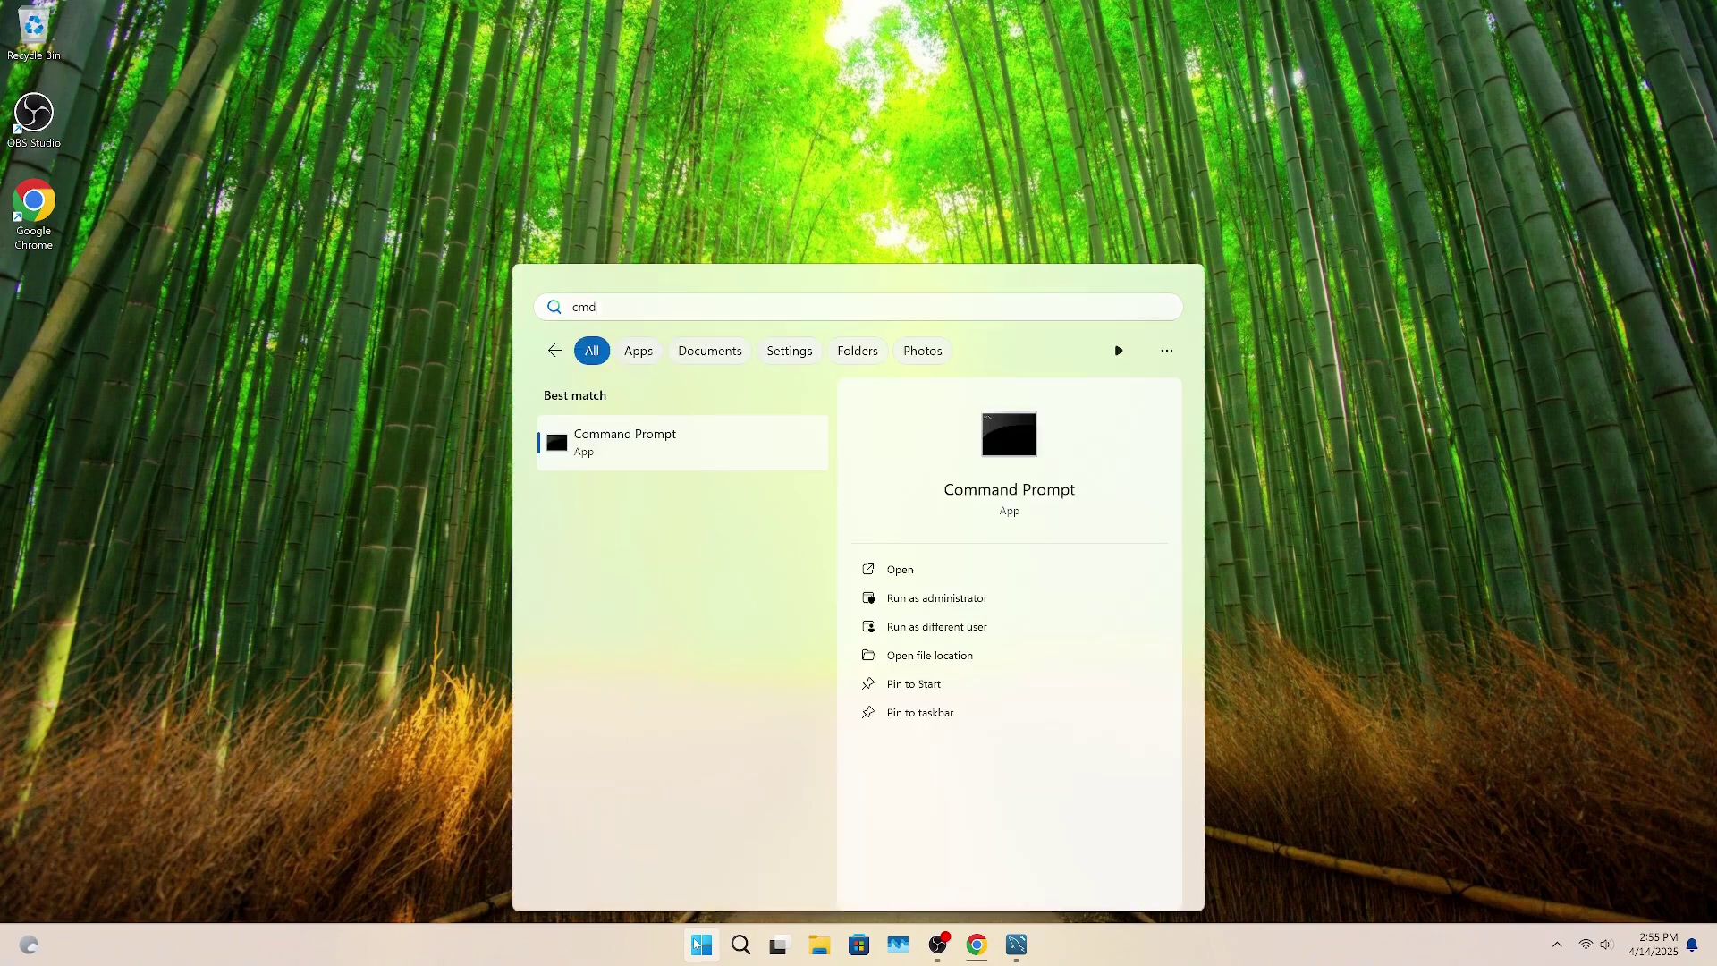
key(Return)
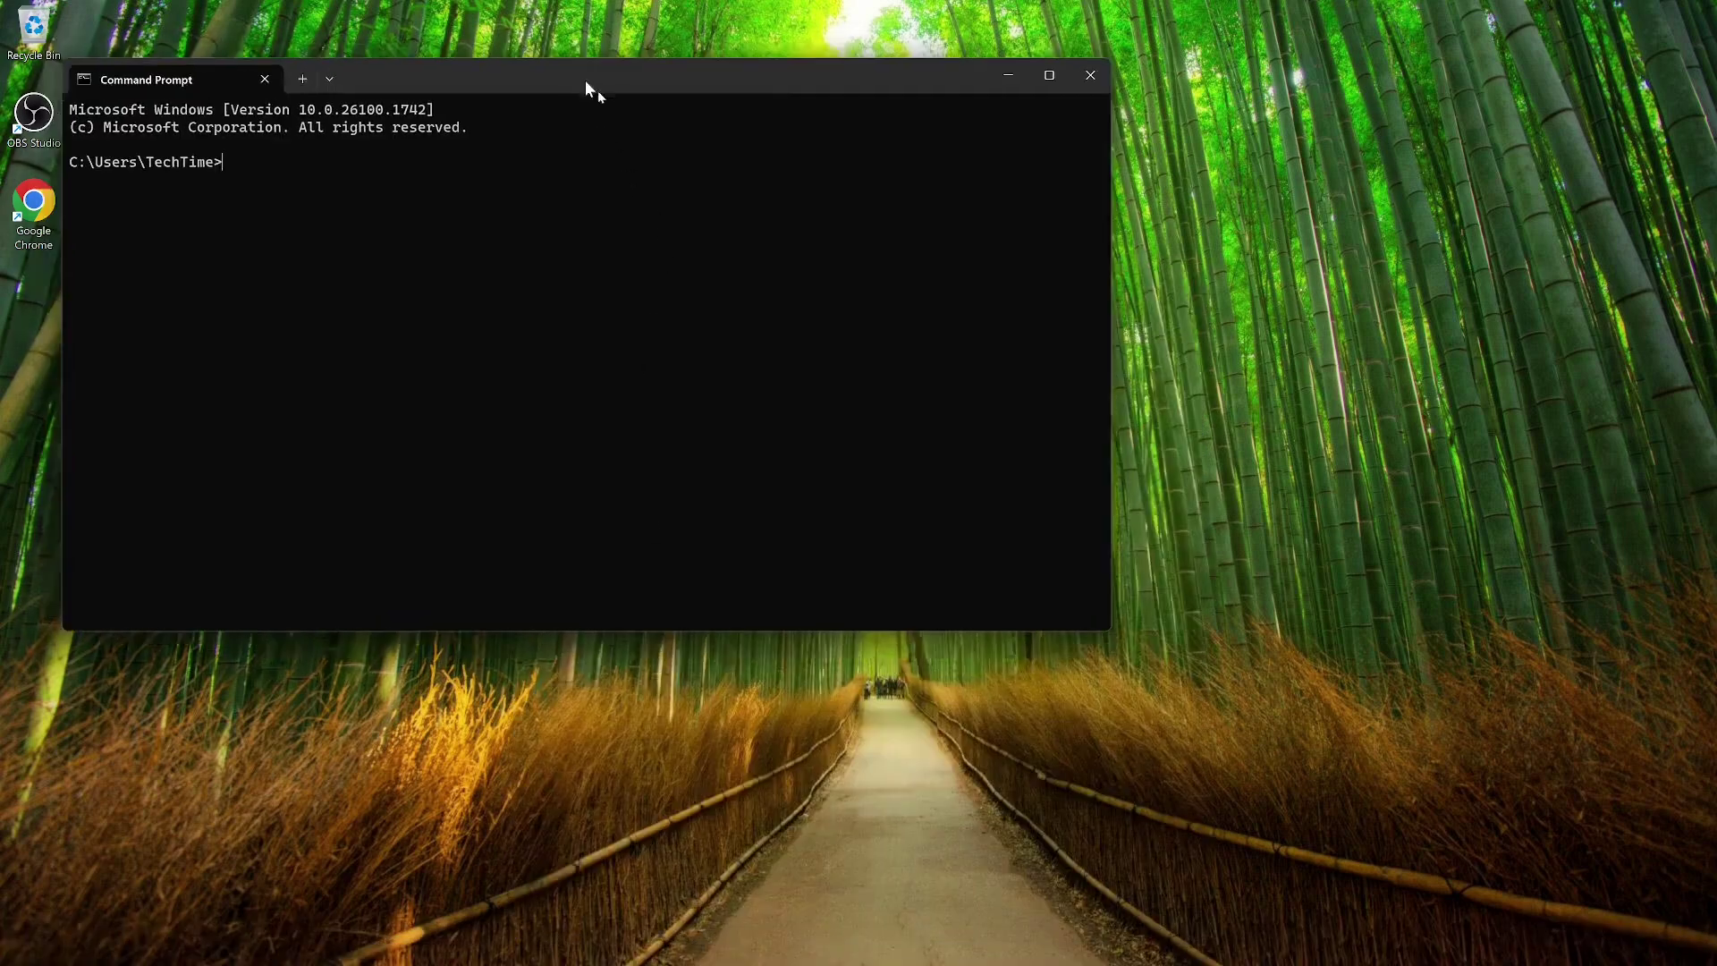
drag(585, 78, 895, 270)
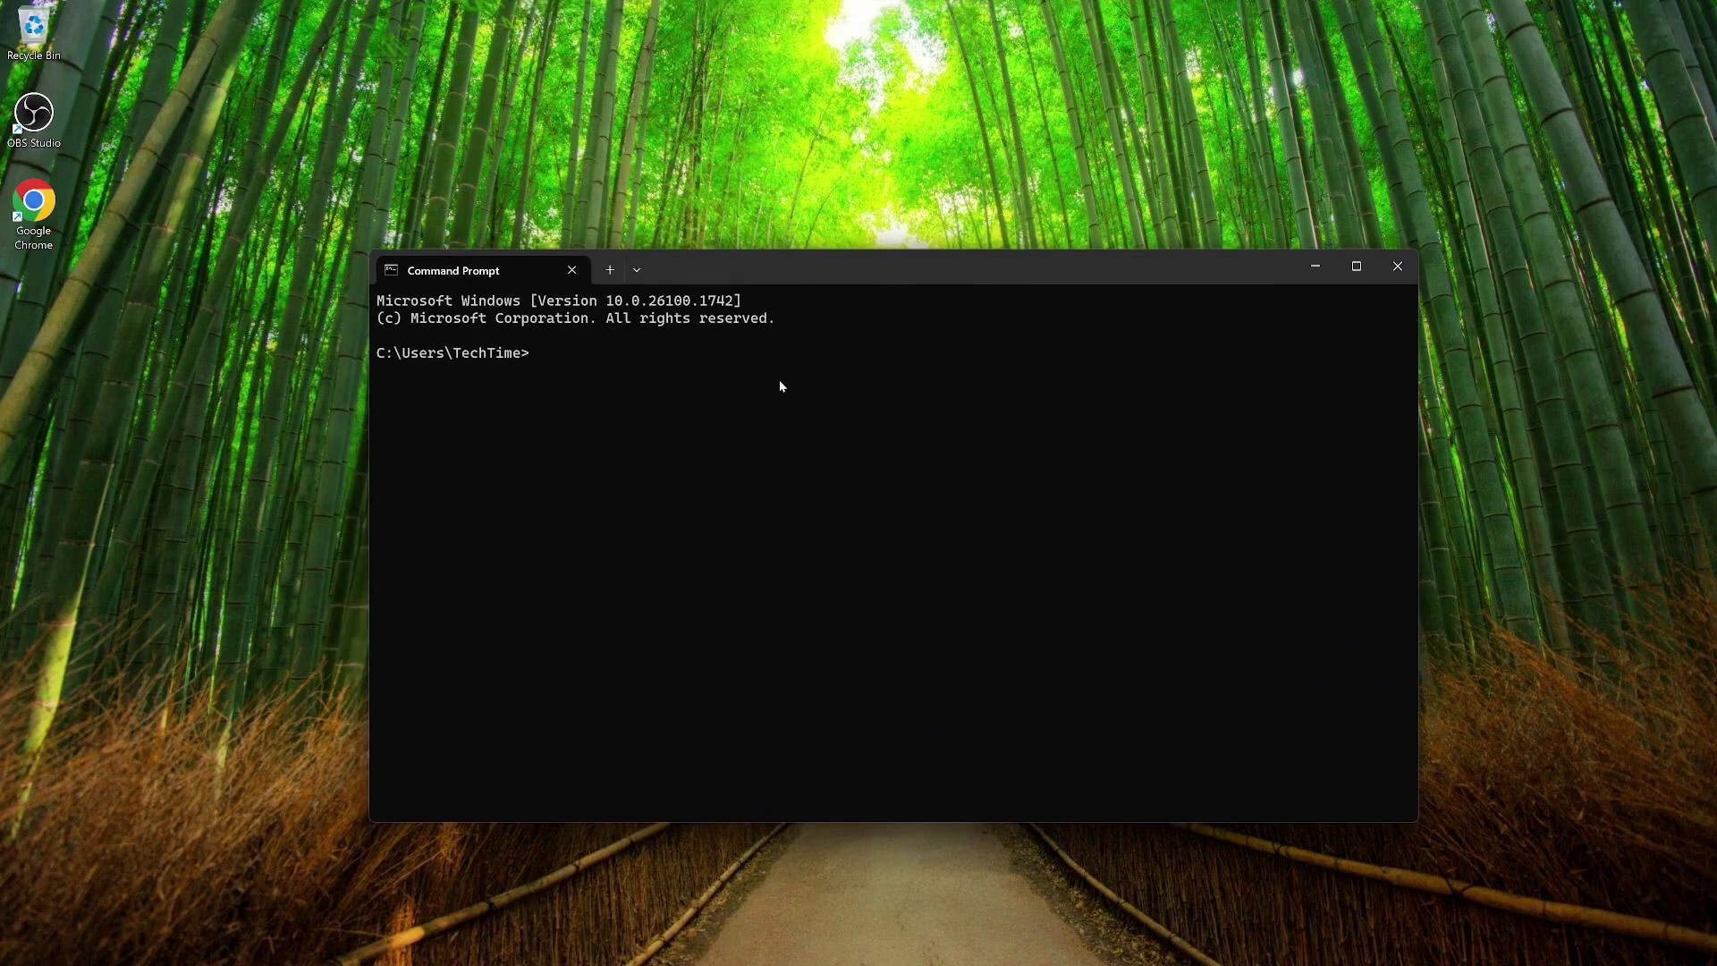
Log in to the MySQL server with mysql -u root -p and enter the root account password
text(mysql -u root -p)
key(Return)
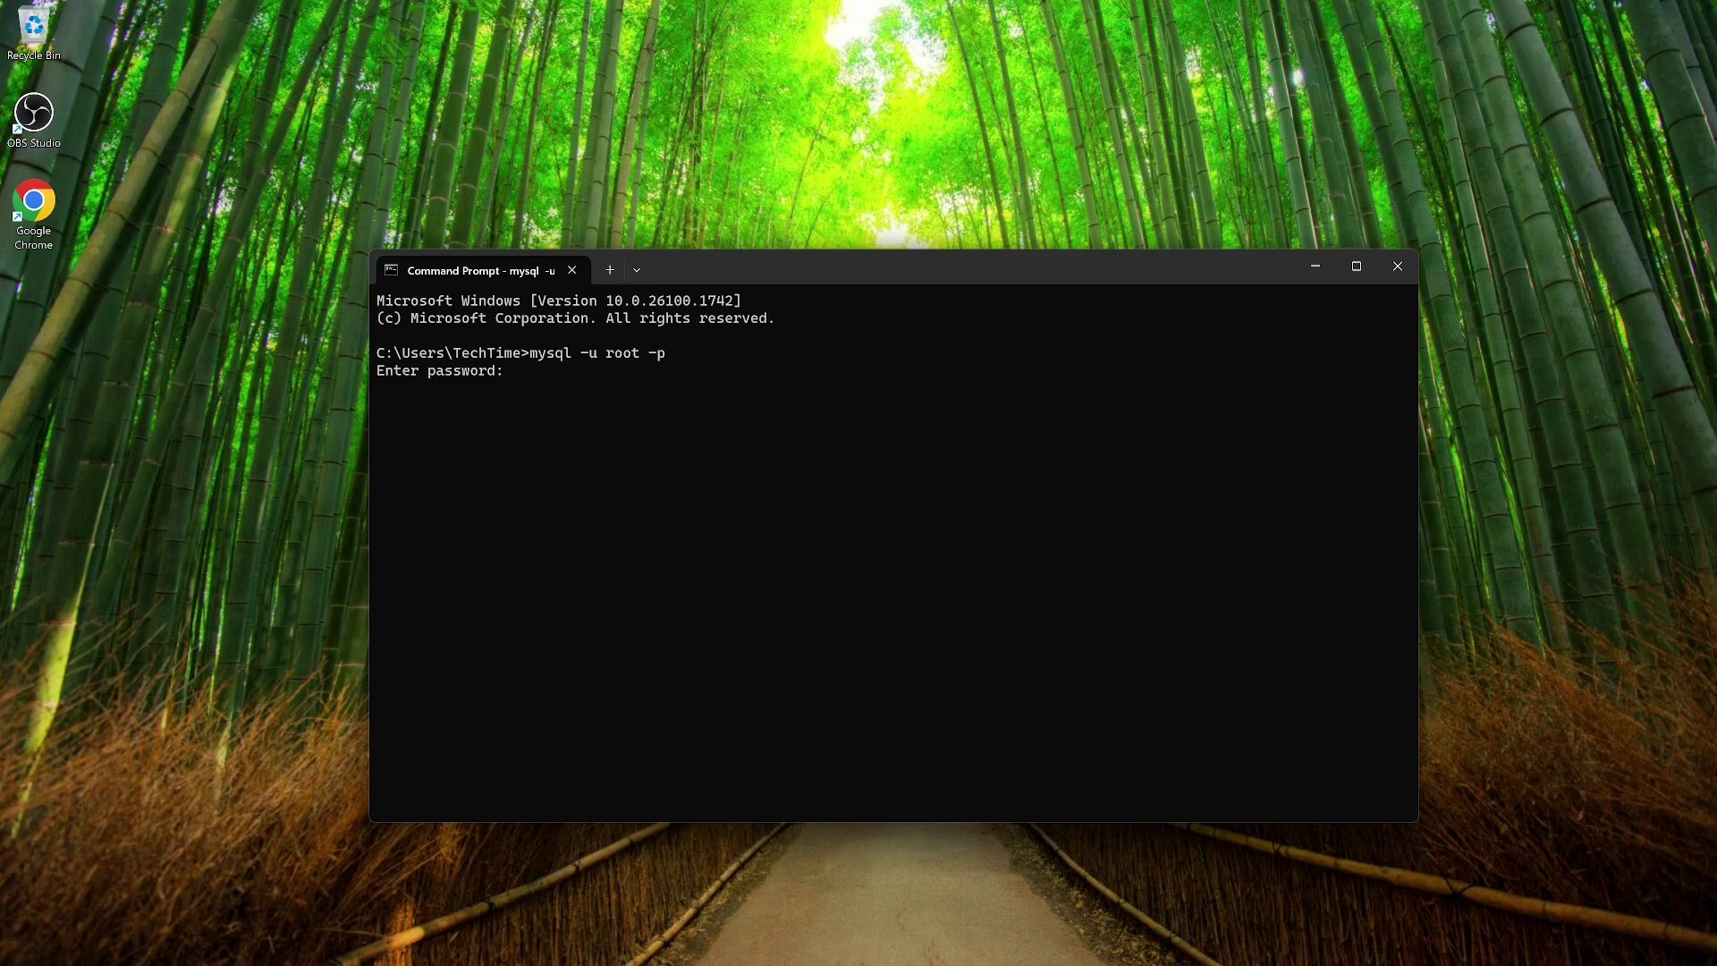
text(*************)
key(Return)
key(Return)
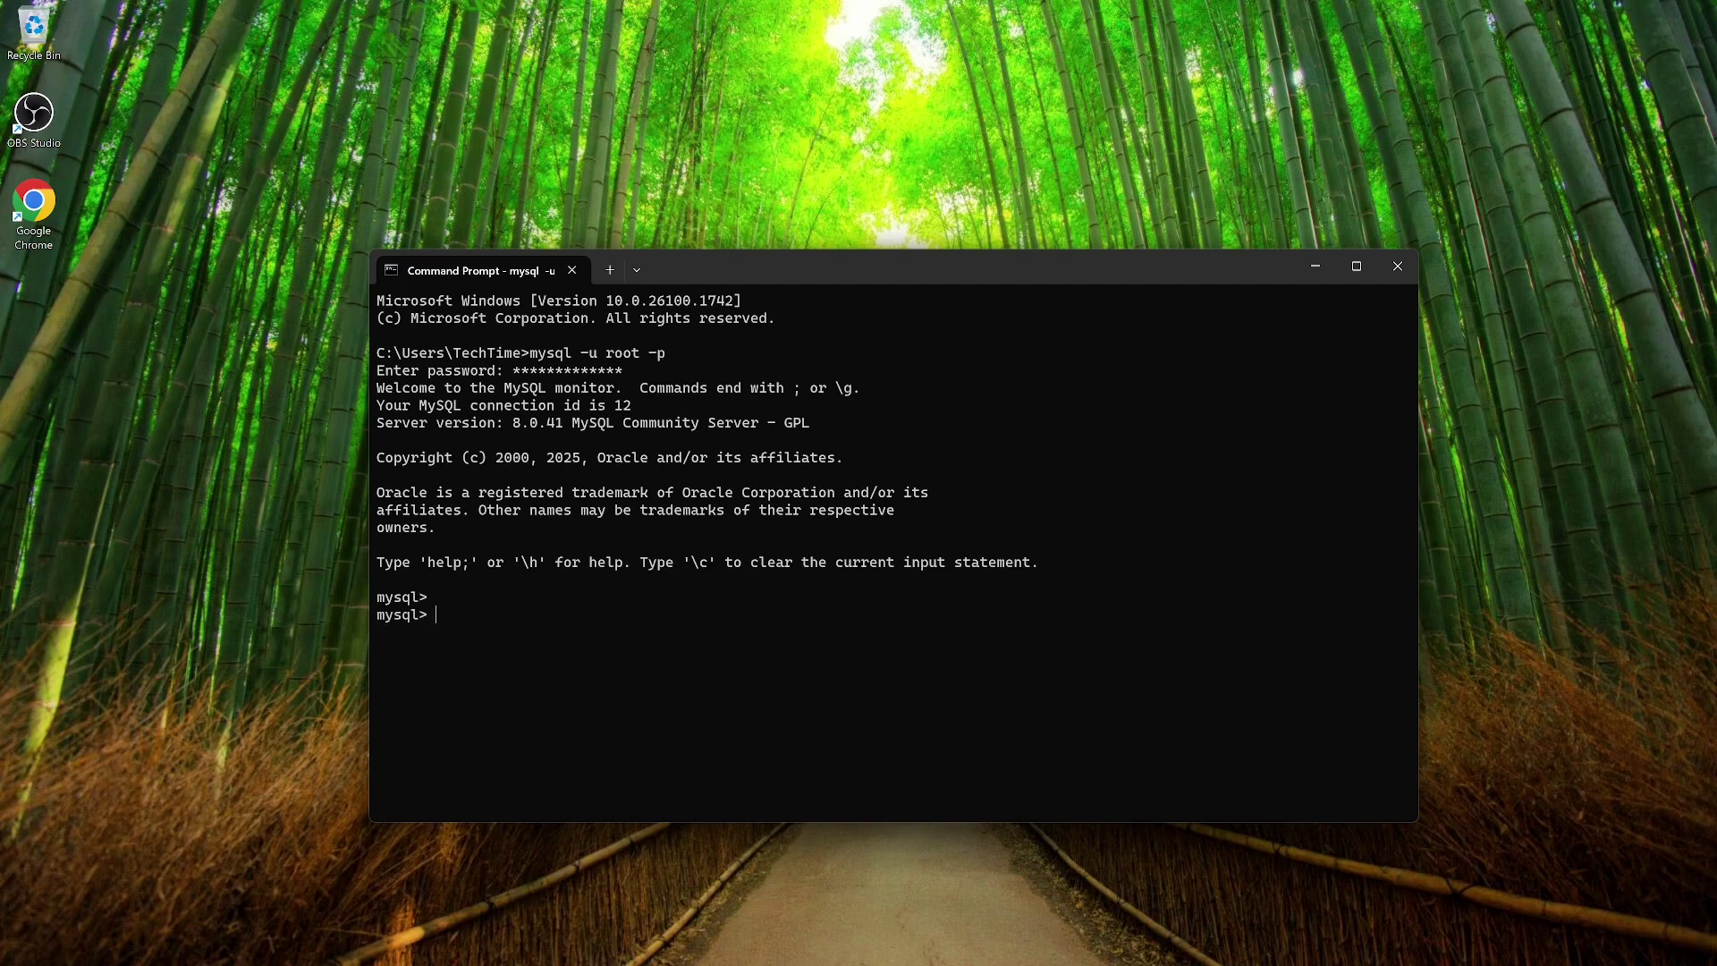
Create a database named customer with create database customer; at the mysql prompt
key(Return)
text(create database)
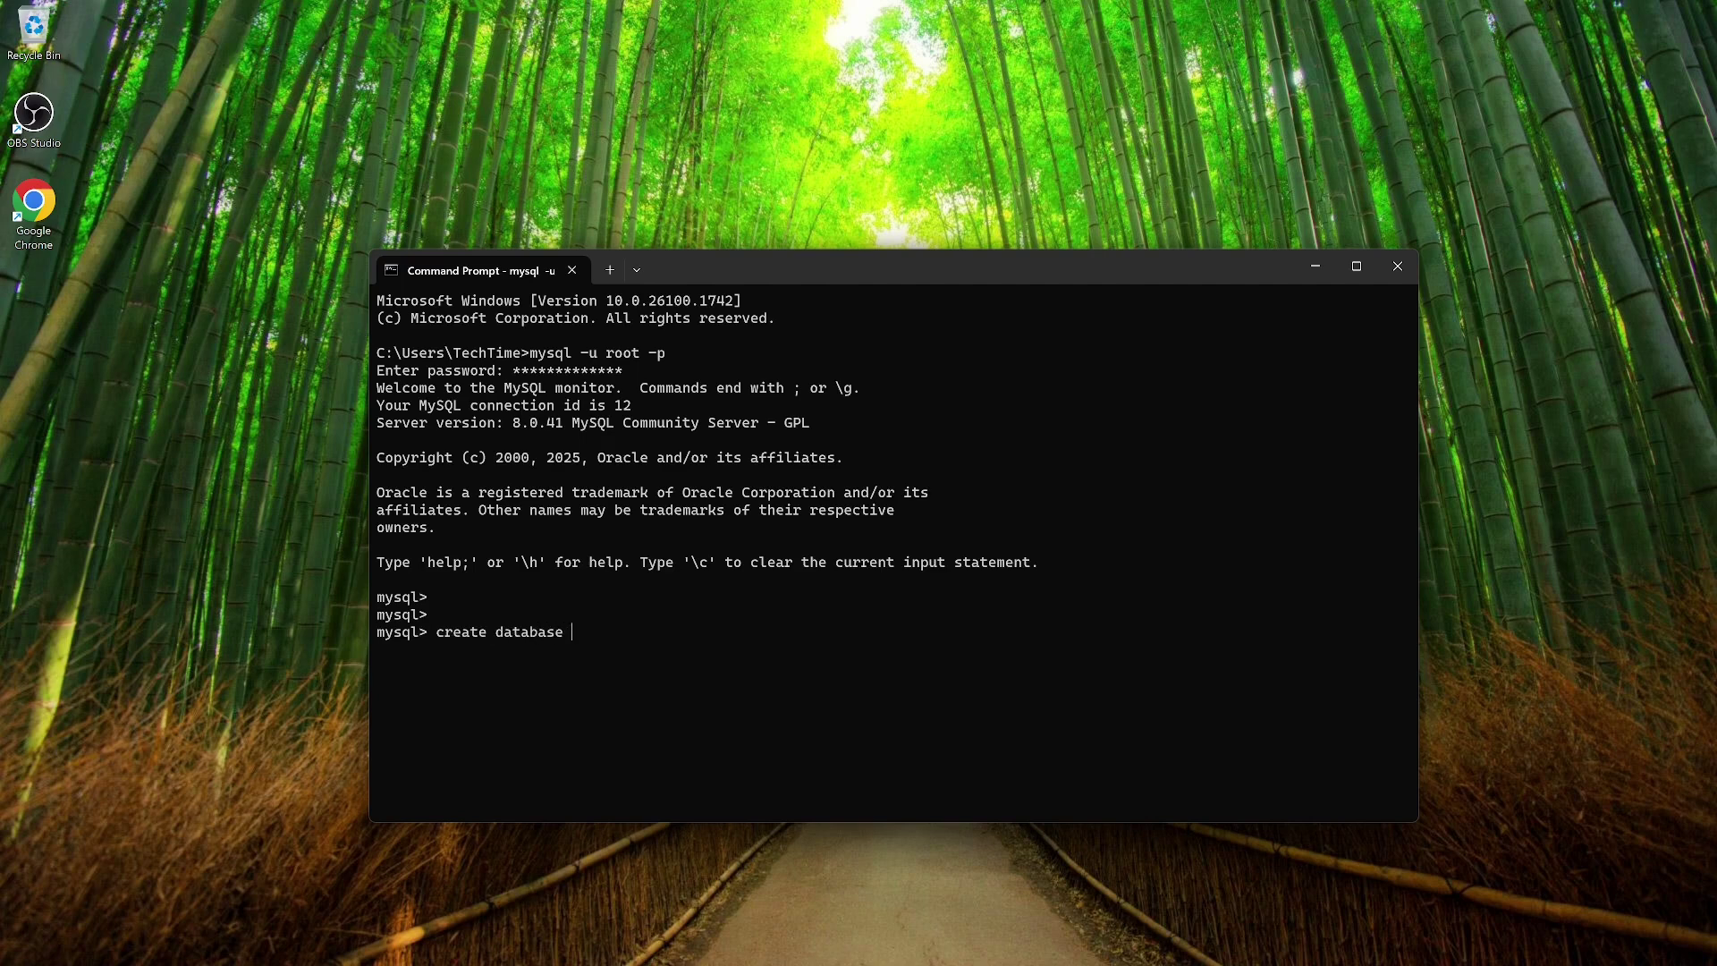
text( customer;)
key(Return)
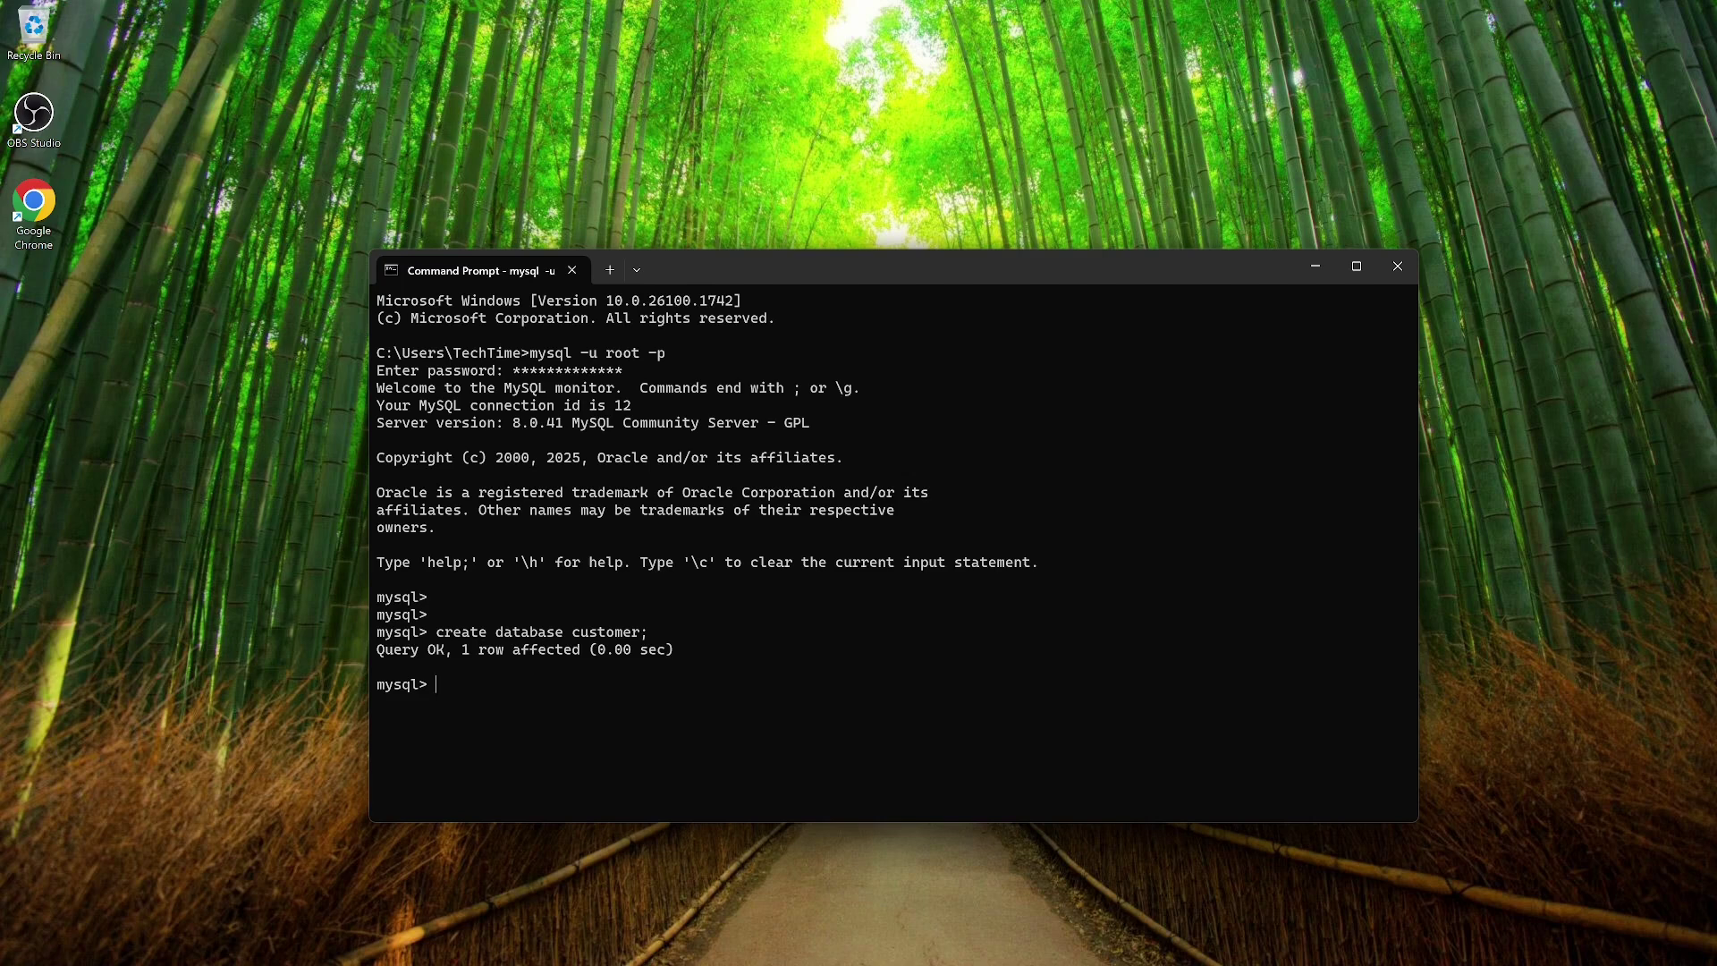
List the databases with show databases;, check for the customer entry and close the Command Prompt window
text(show databases;)
key(Return)
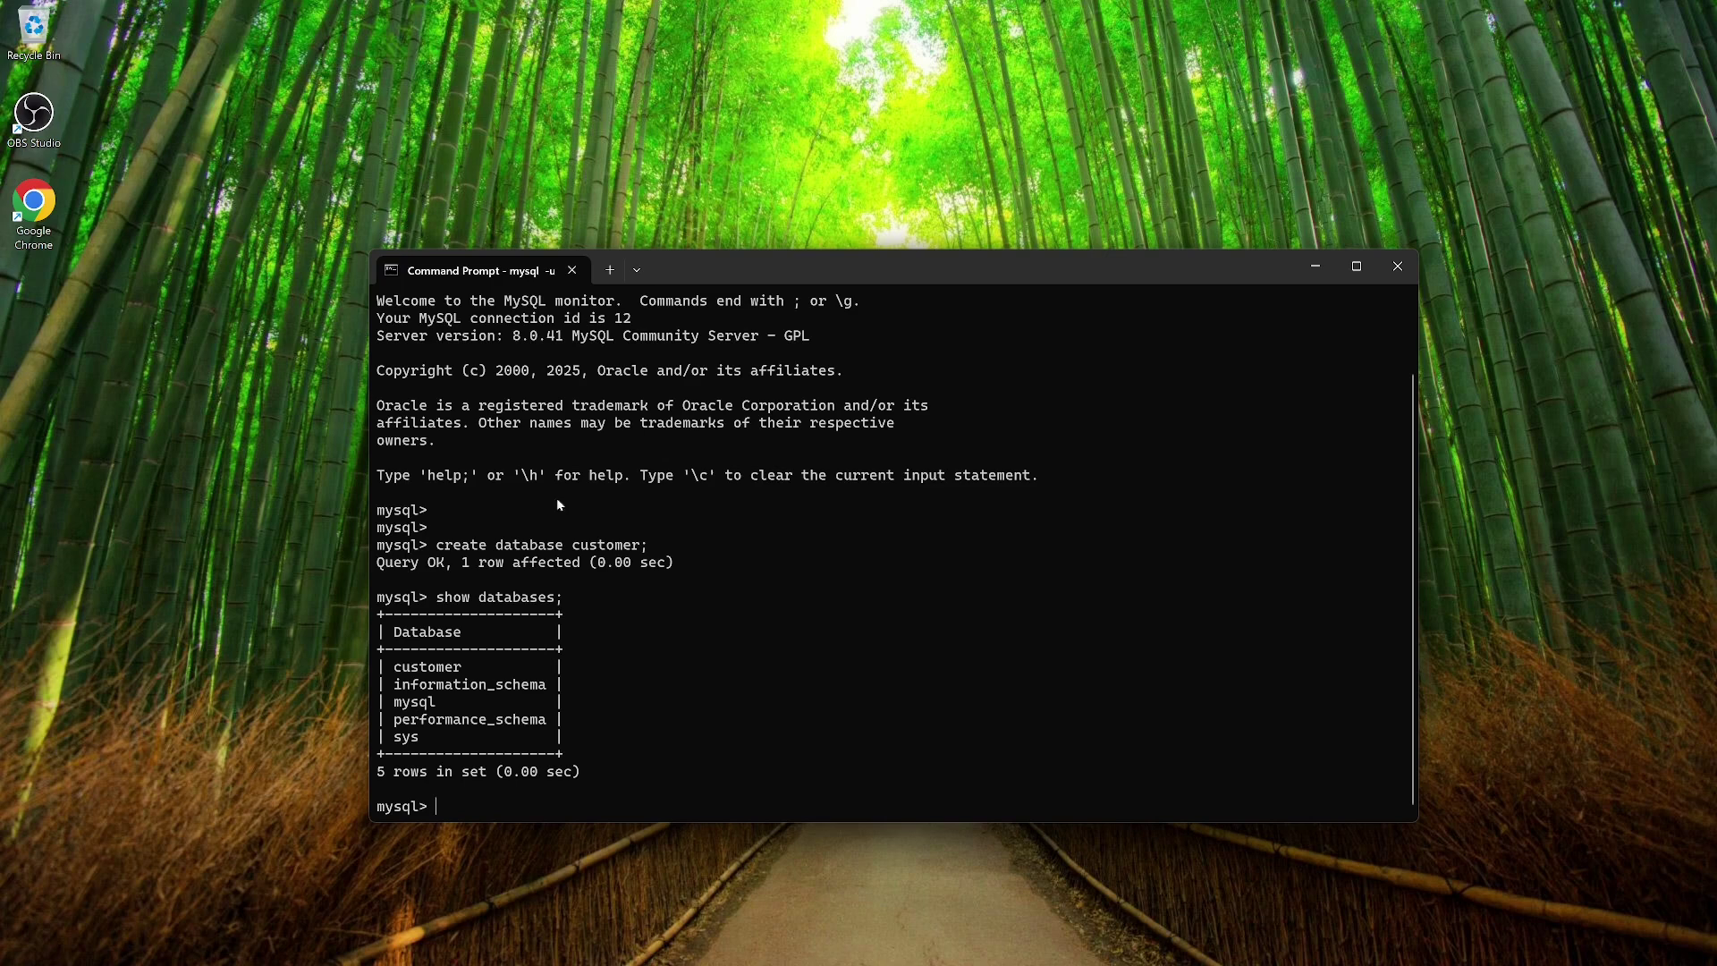
drag(470, 667, 396, 677)
click(482, 684)
click(1397, 267)
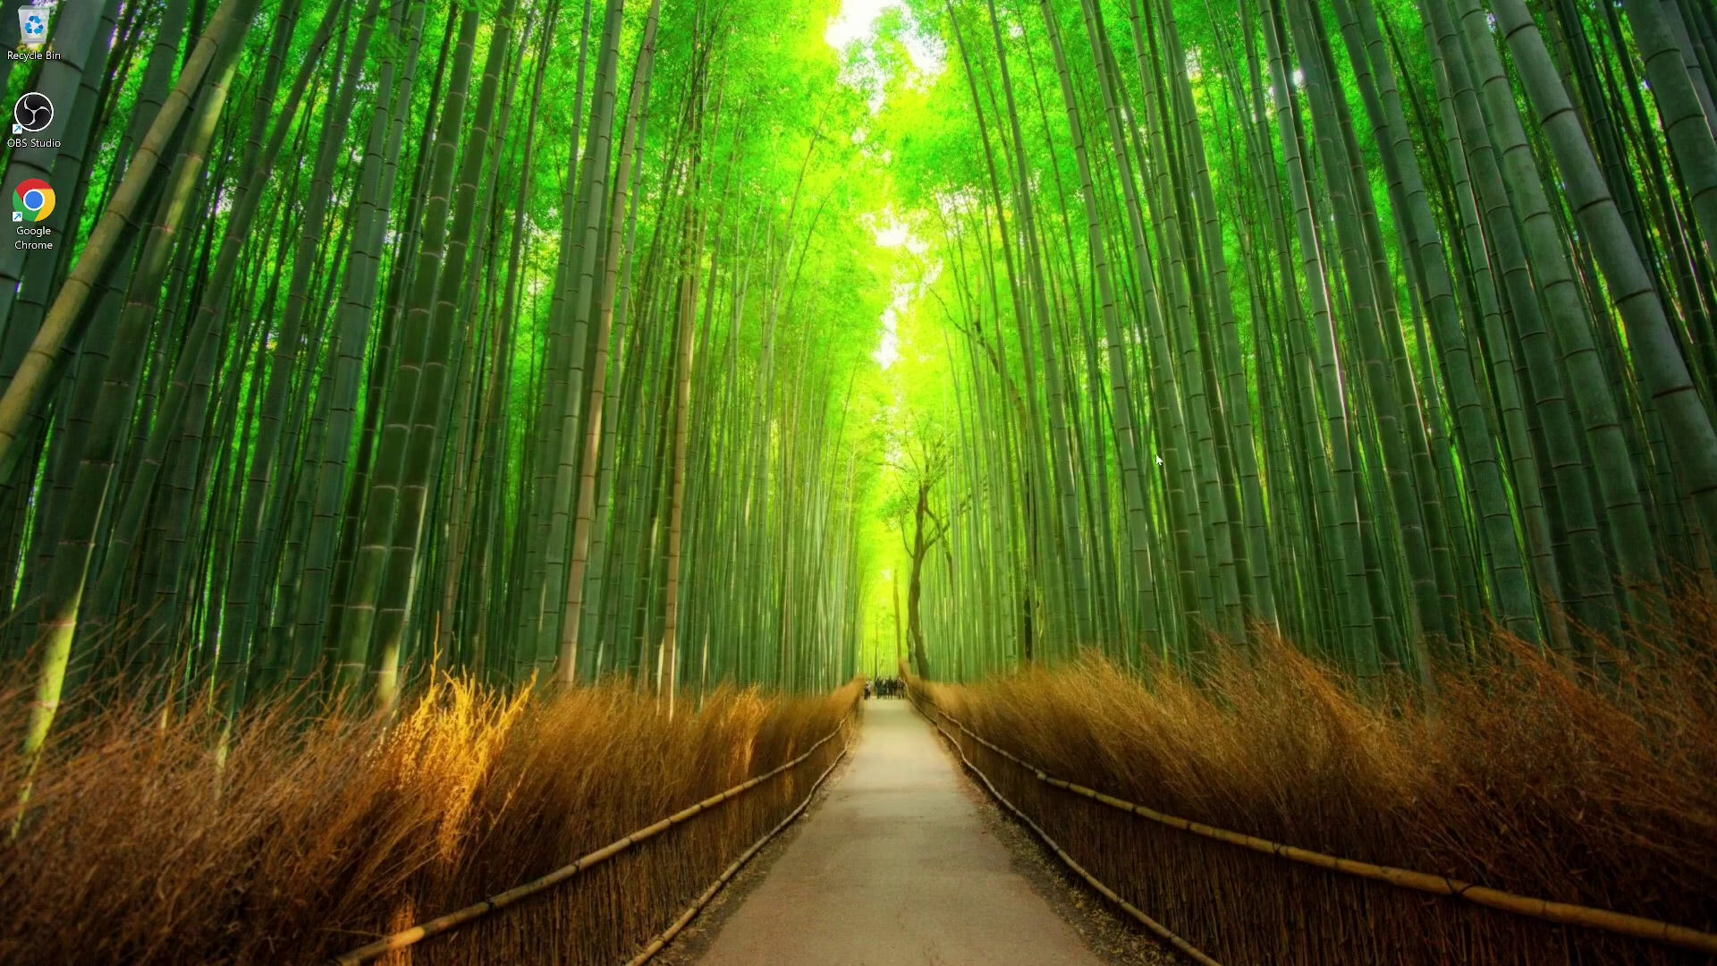
Switch to MySQL Workbench and maximize its window
mouse_move(1109, 963)
click(1016, 946)
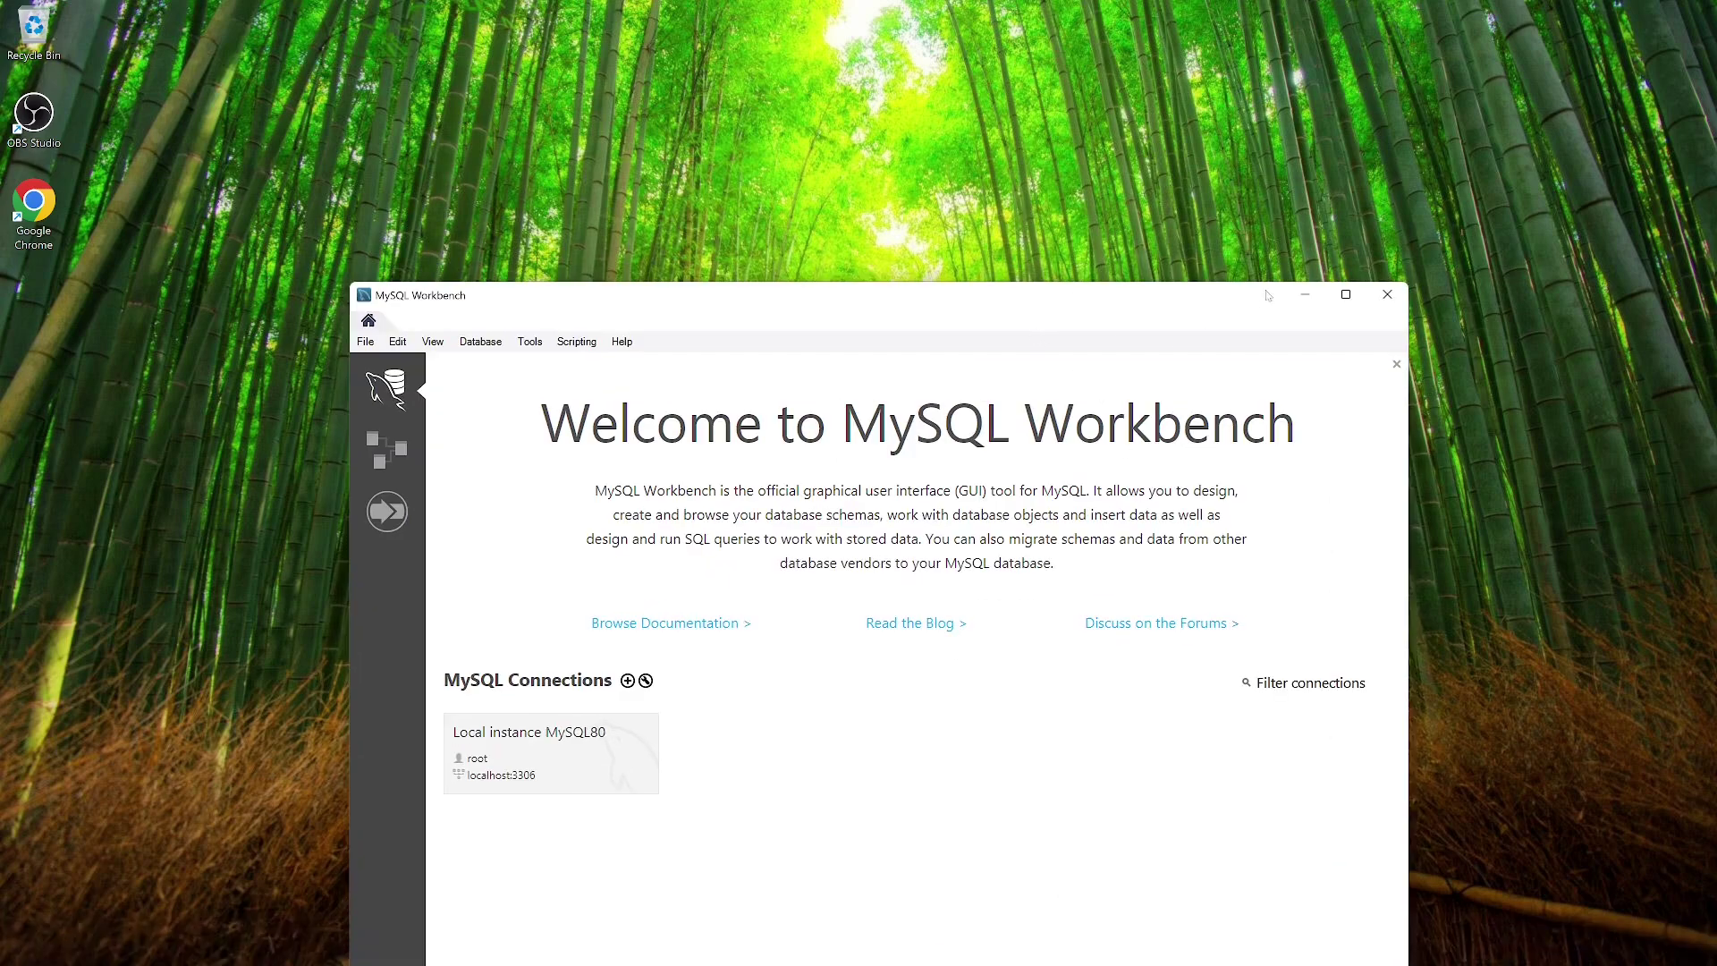
click(1345, 295)
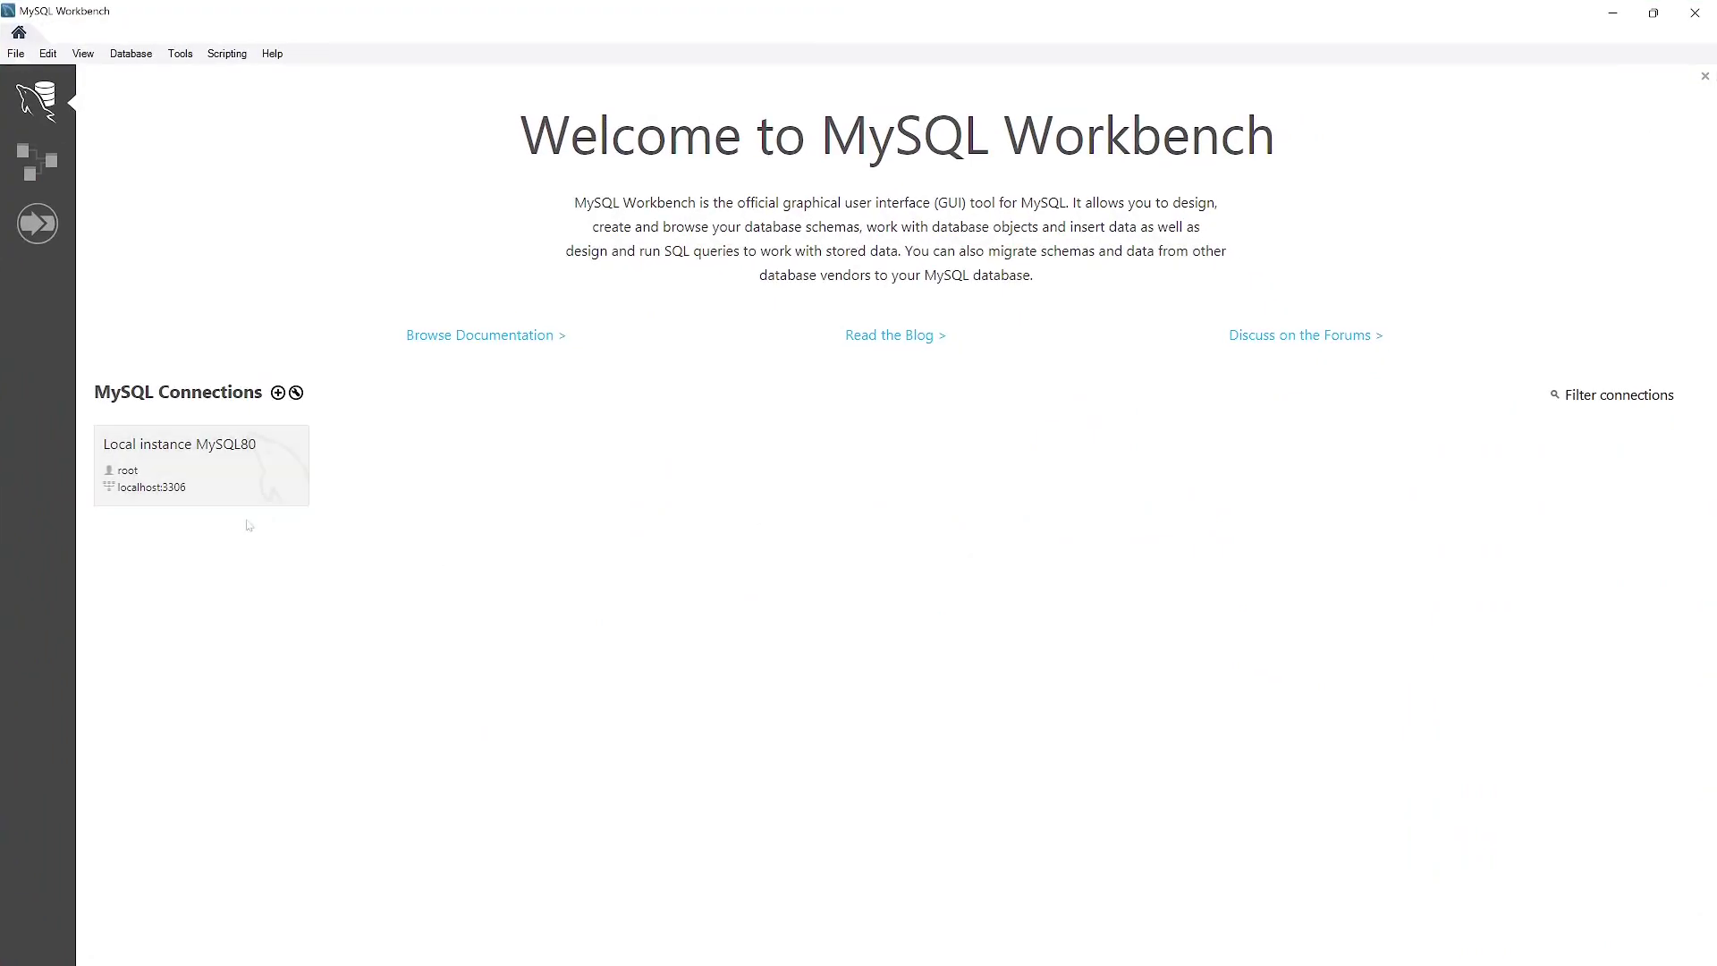
Connect to Local instance MySQL80 by entering the root password, with saving the password in the vault enabled
click(186, 477)
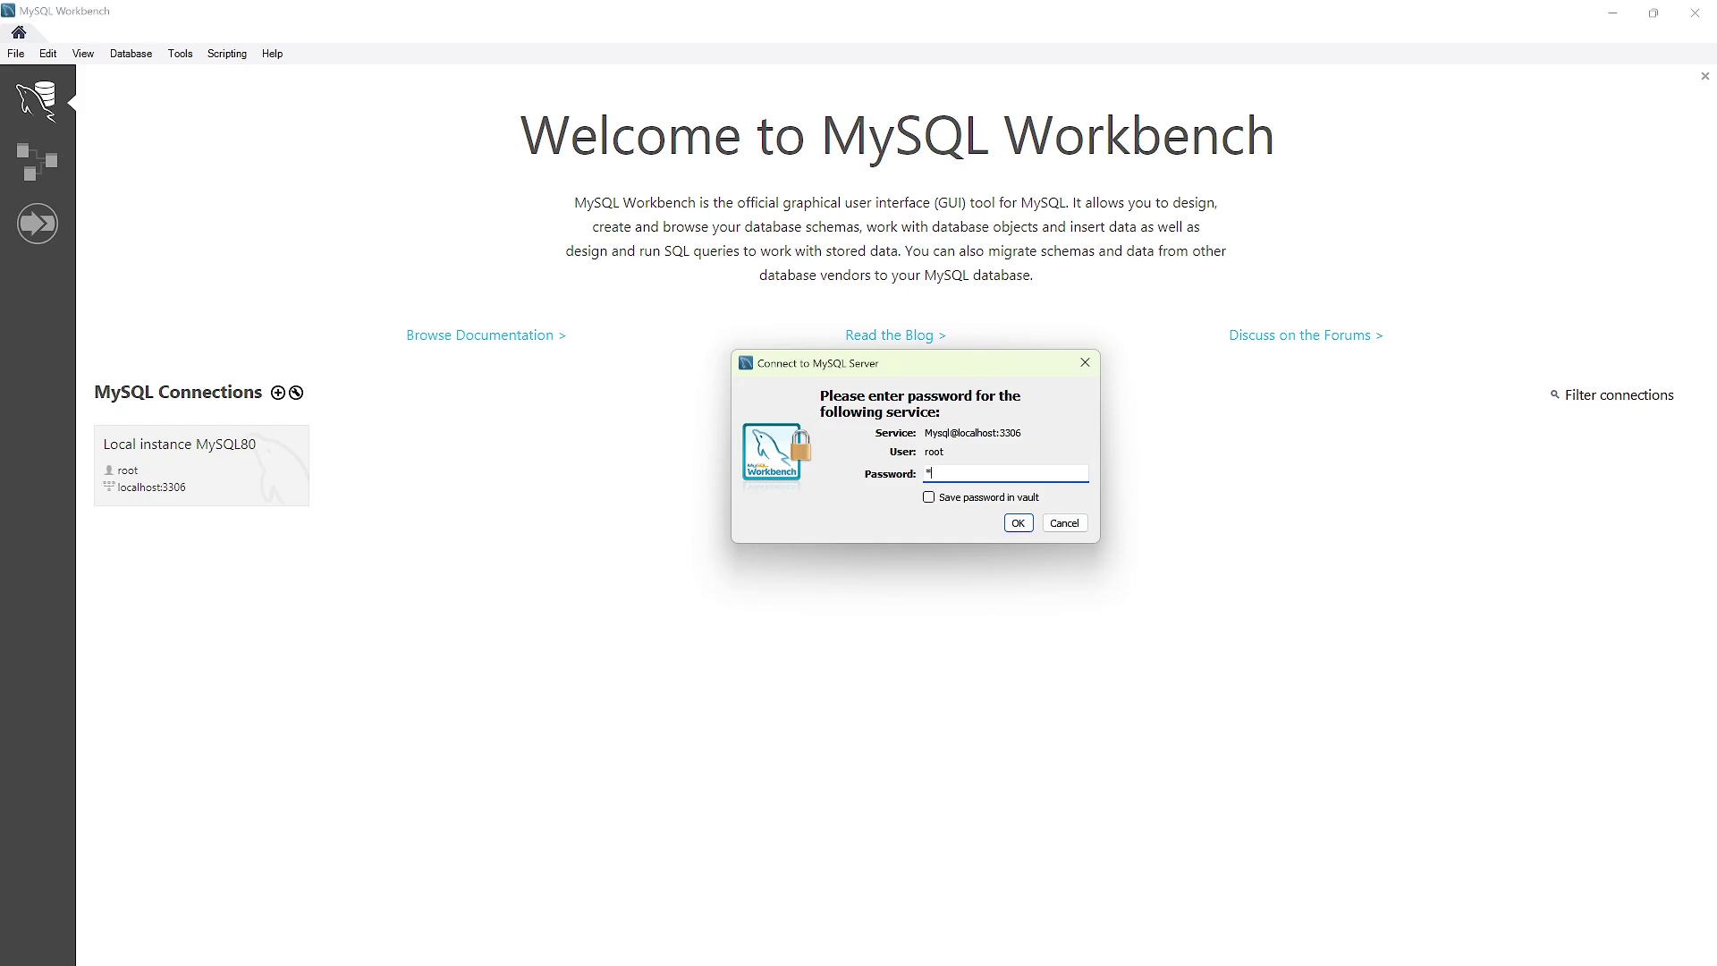
text(**************)
click(929, 498)
click(1017, 523)
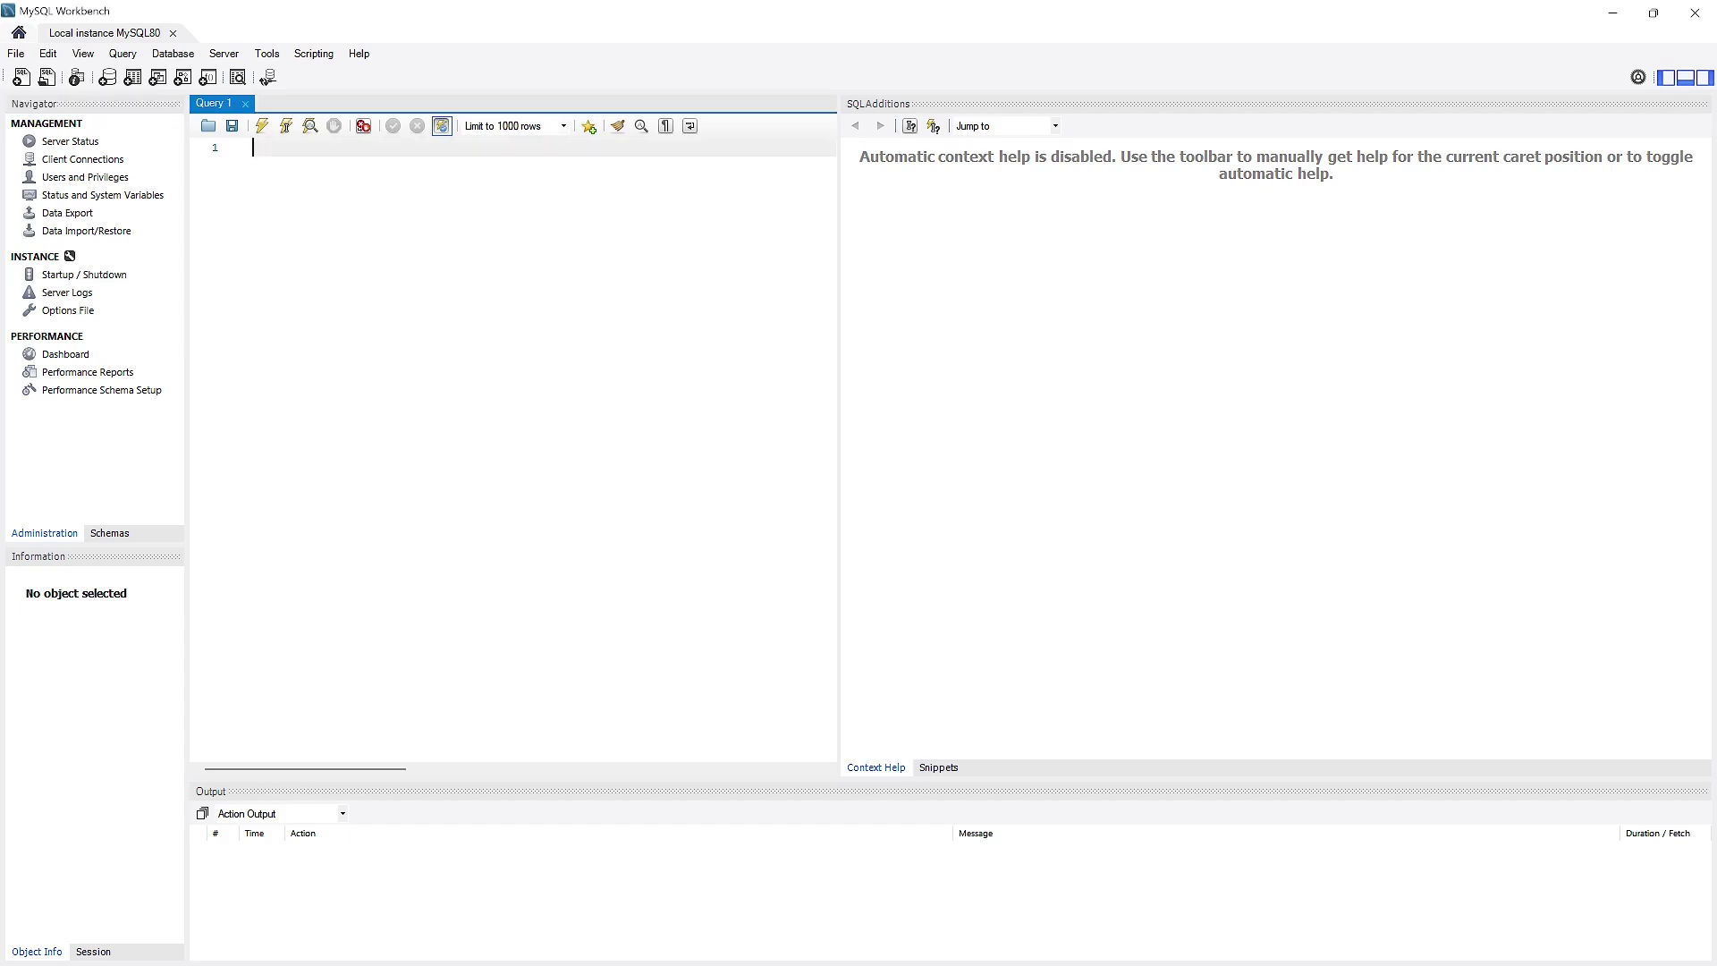
Run show databases; in the query editor and expand the customer schema in the schema list
text(show databases;)
click(262, 125)
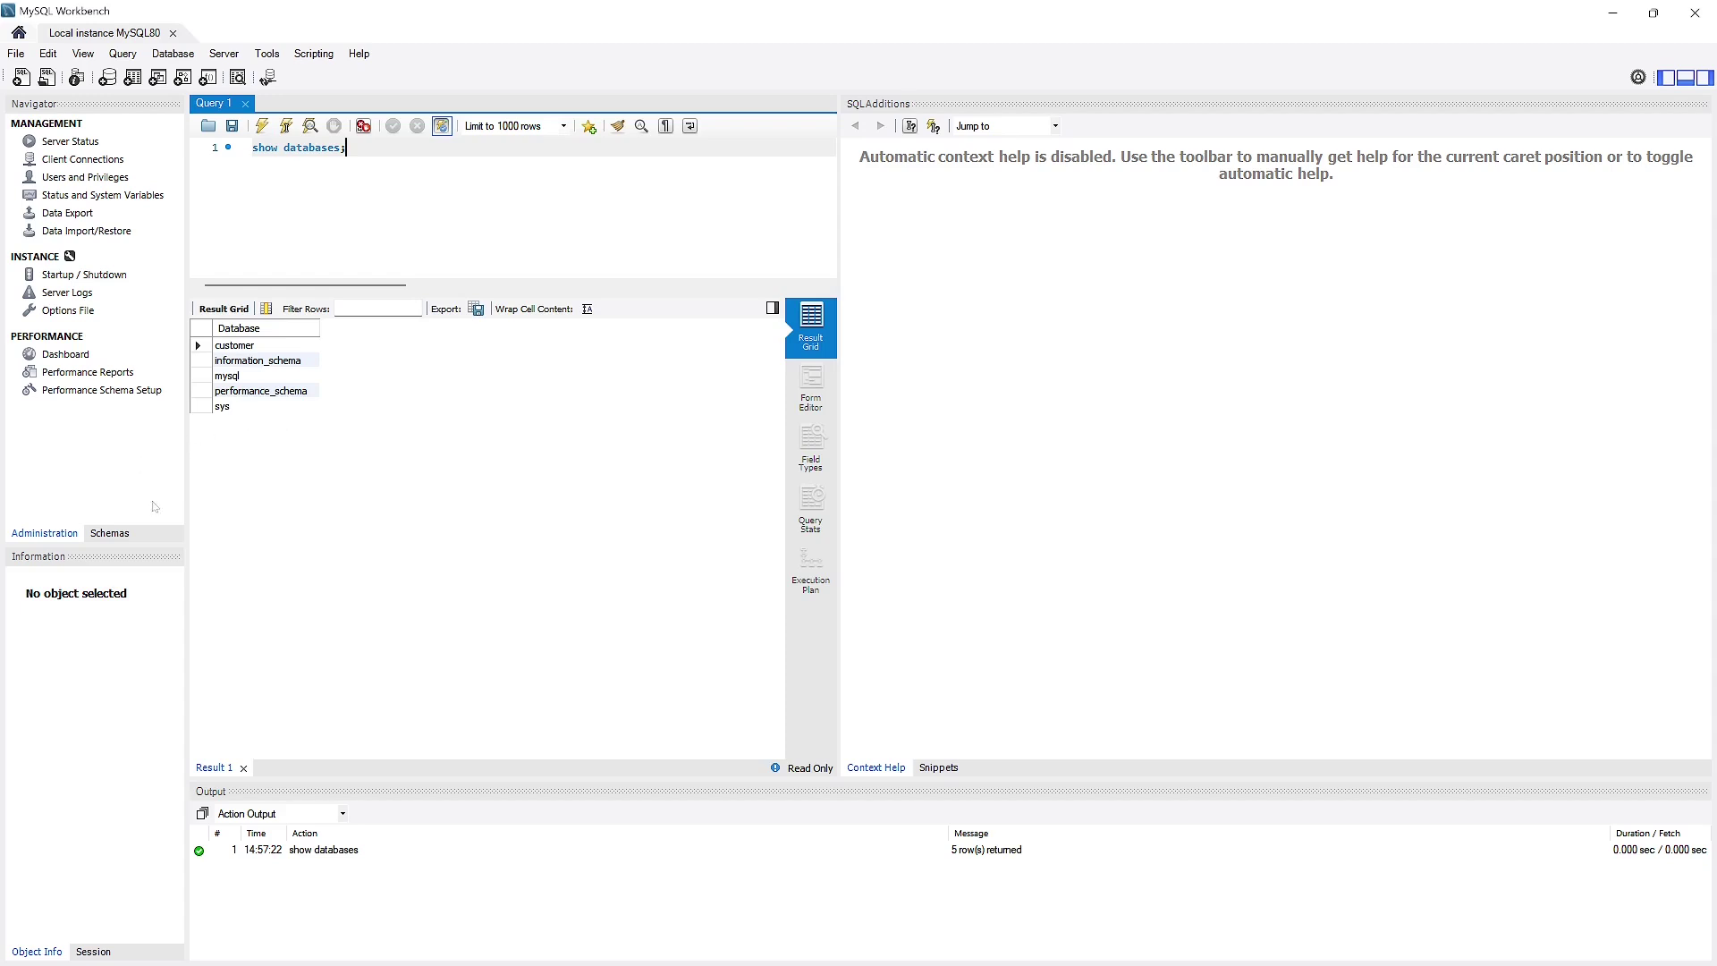
click(108, 534)
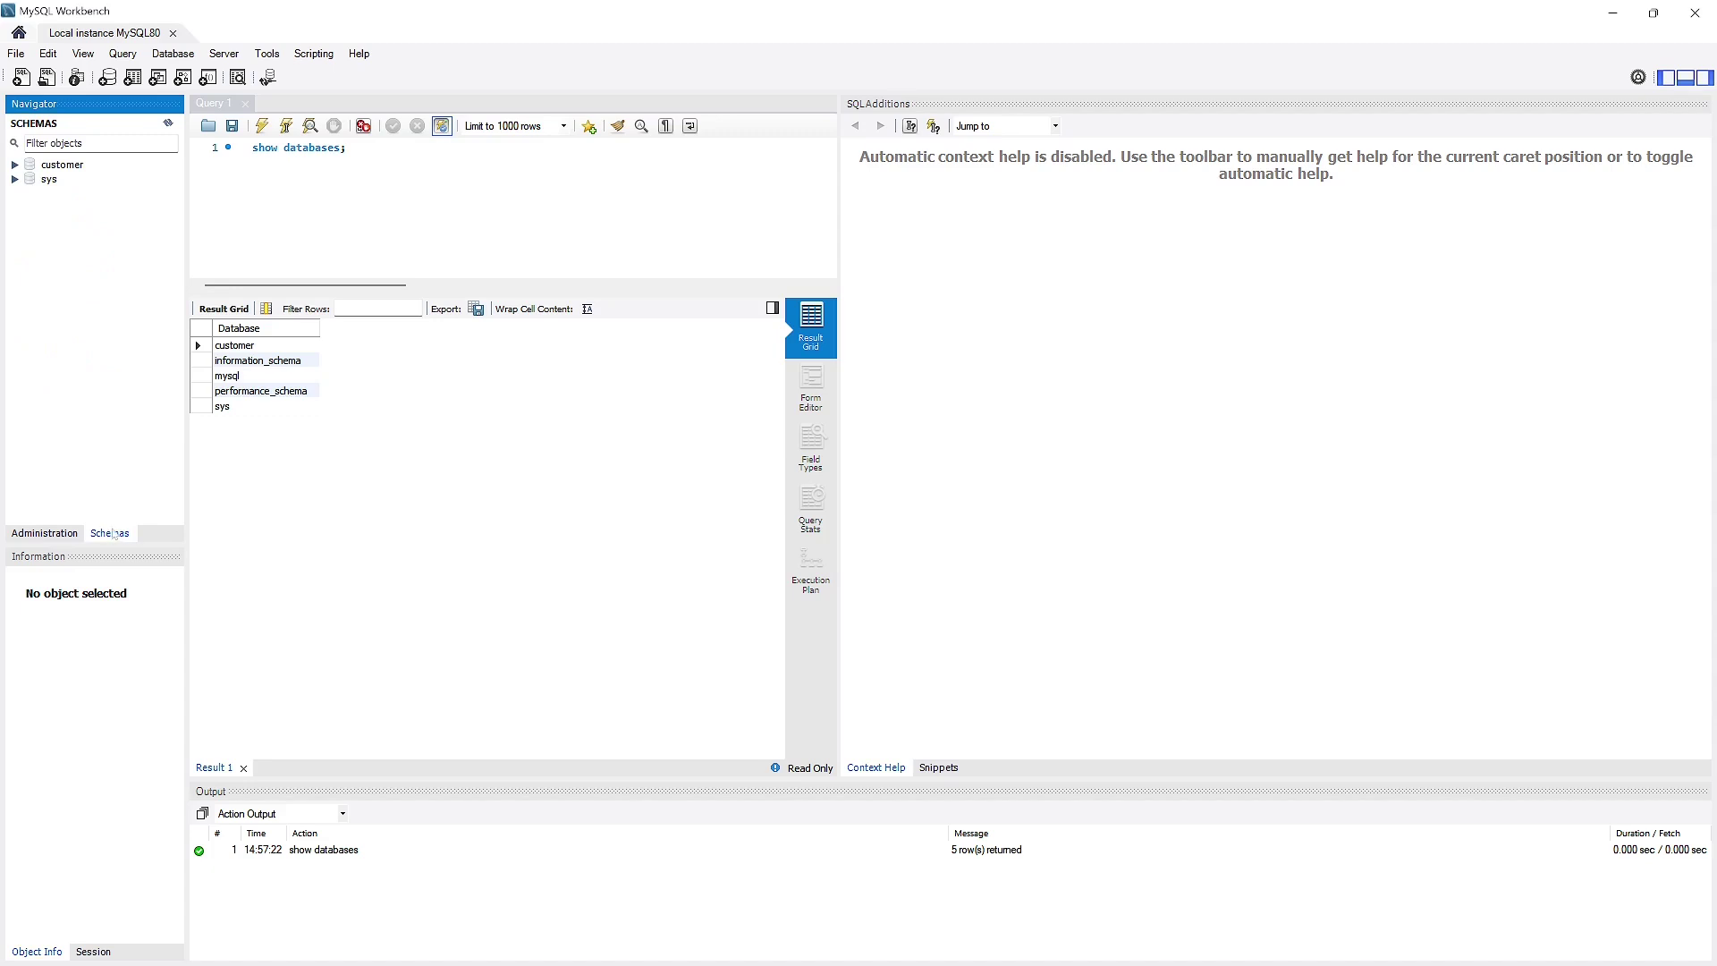
click(15, 165)
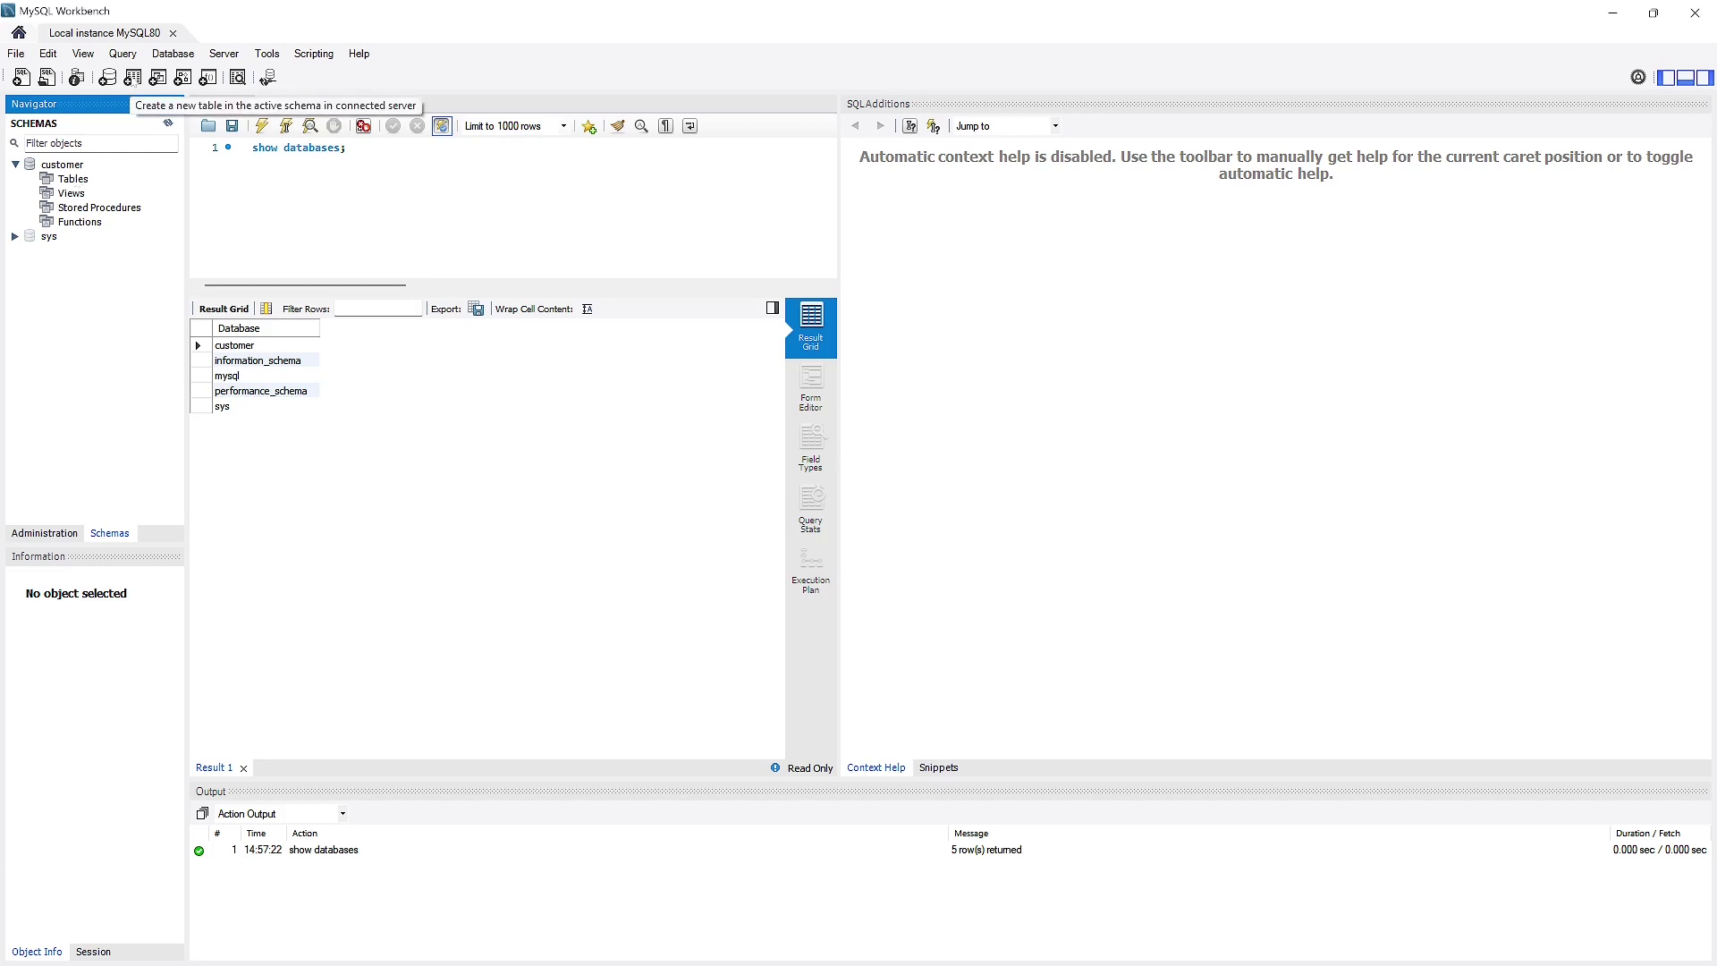
Create a new table in the customer schema and name it order
right_click(86, 179)
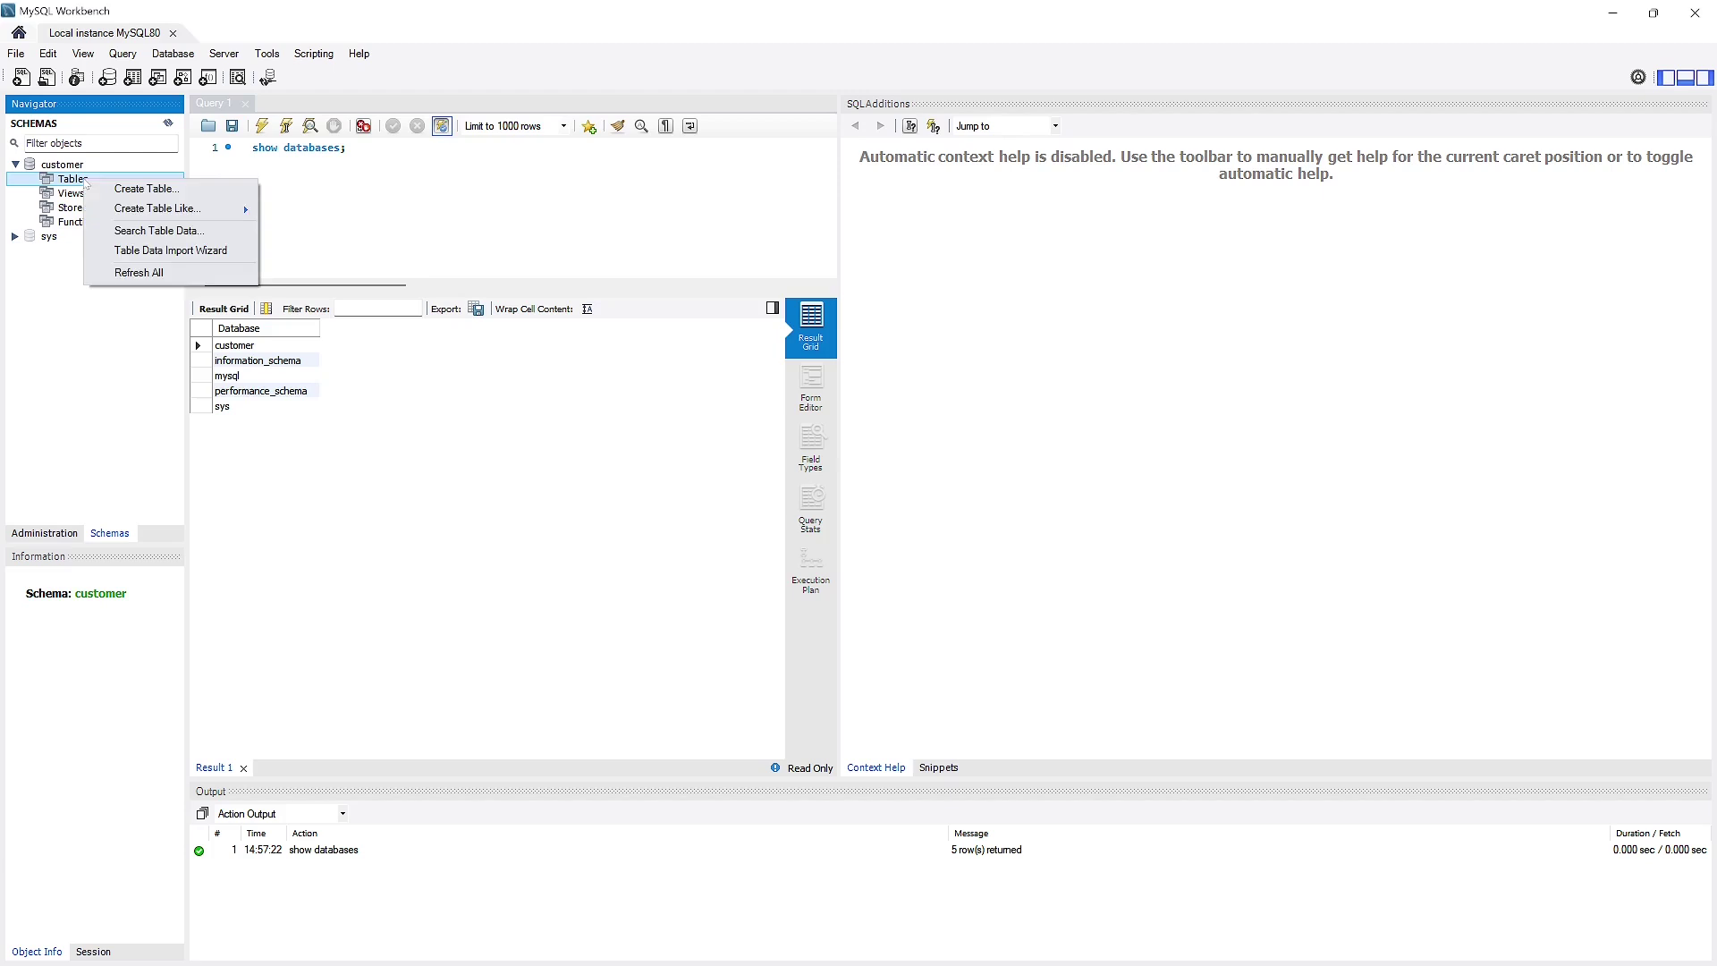
click(98, 189)
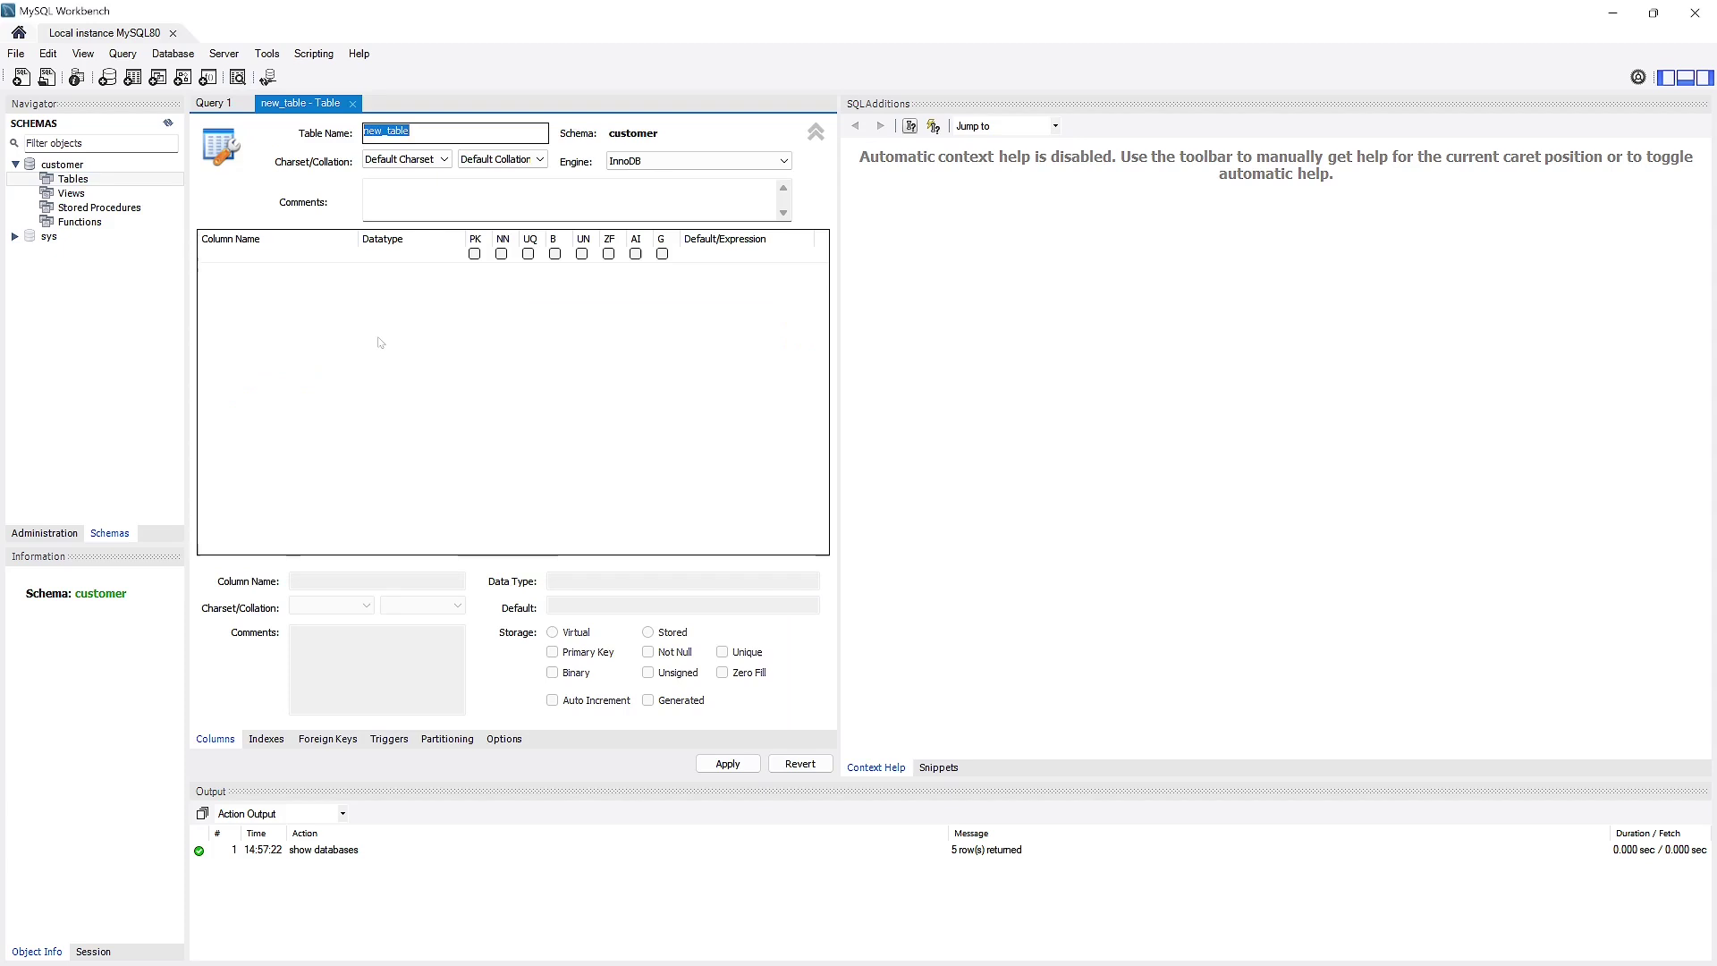
text(order)
Add a first column named id with datatype INT to the order table and set it as not null and primary key
click(226, 277)
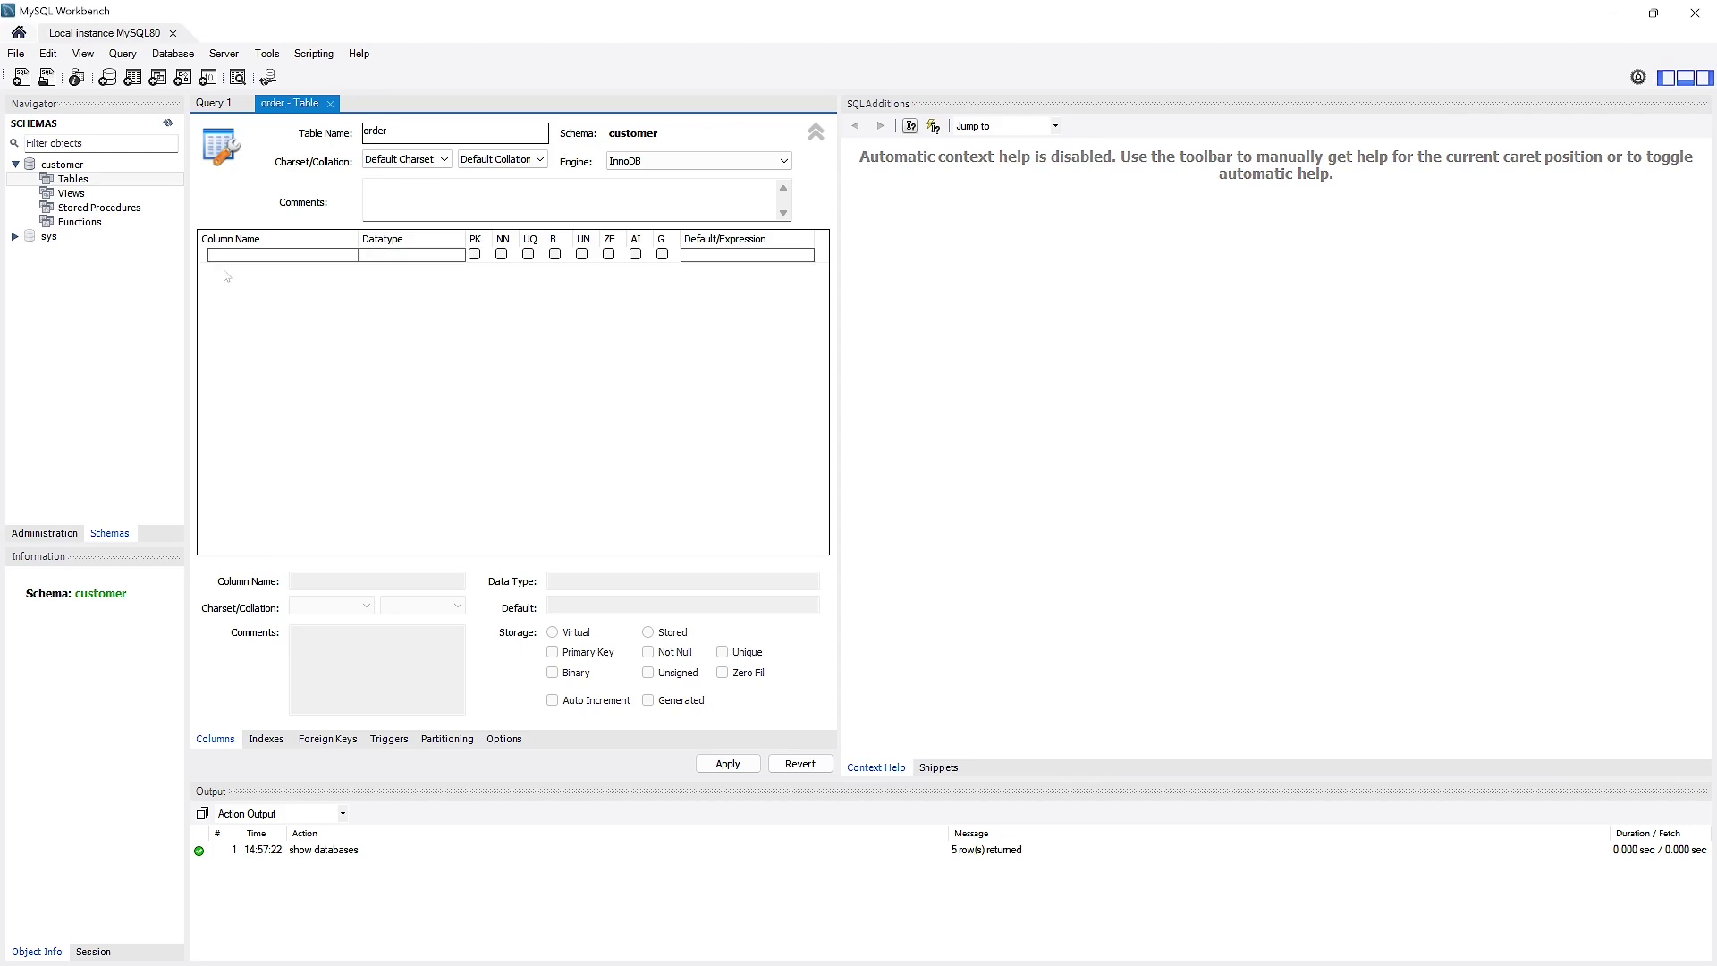
double_click(237, 258)
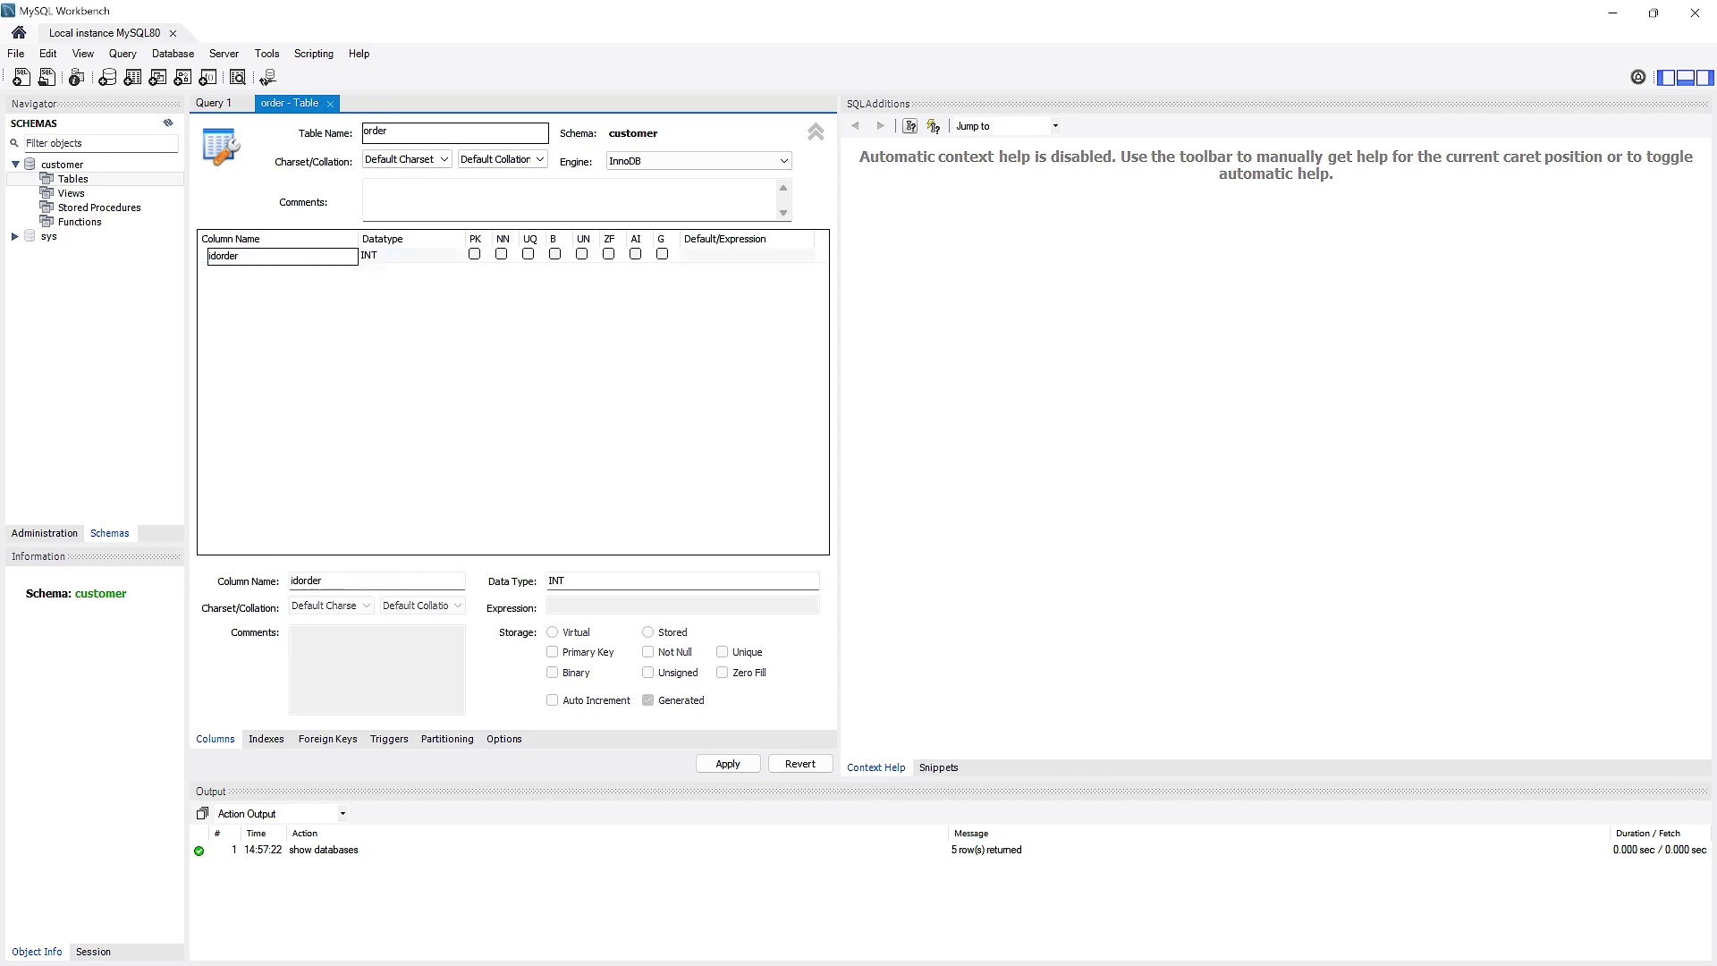
drag(240, 256, 195, 265)
text(id)
click(502, 254)
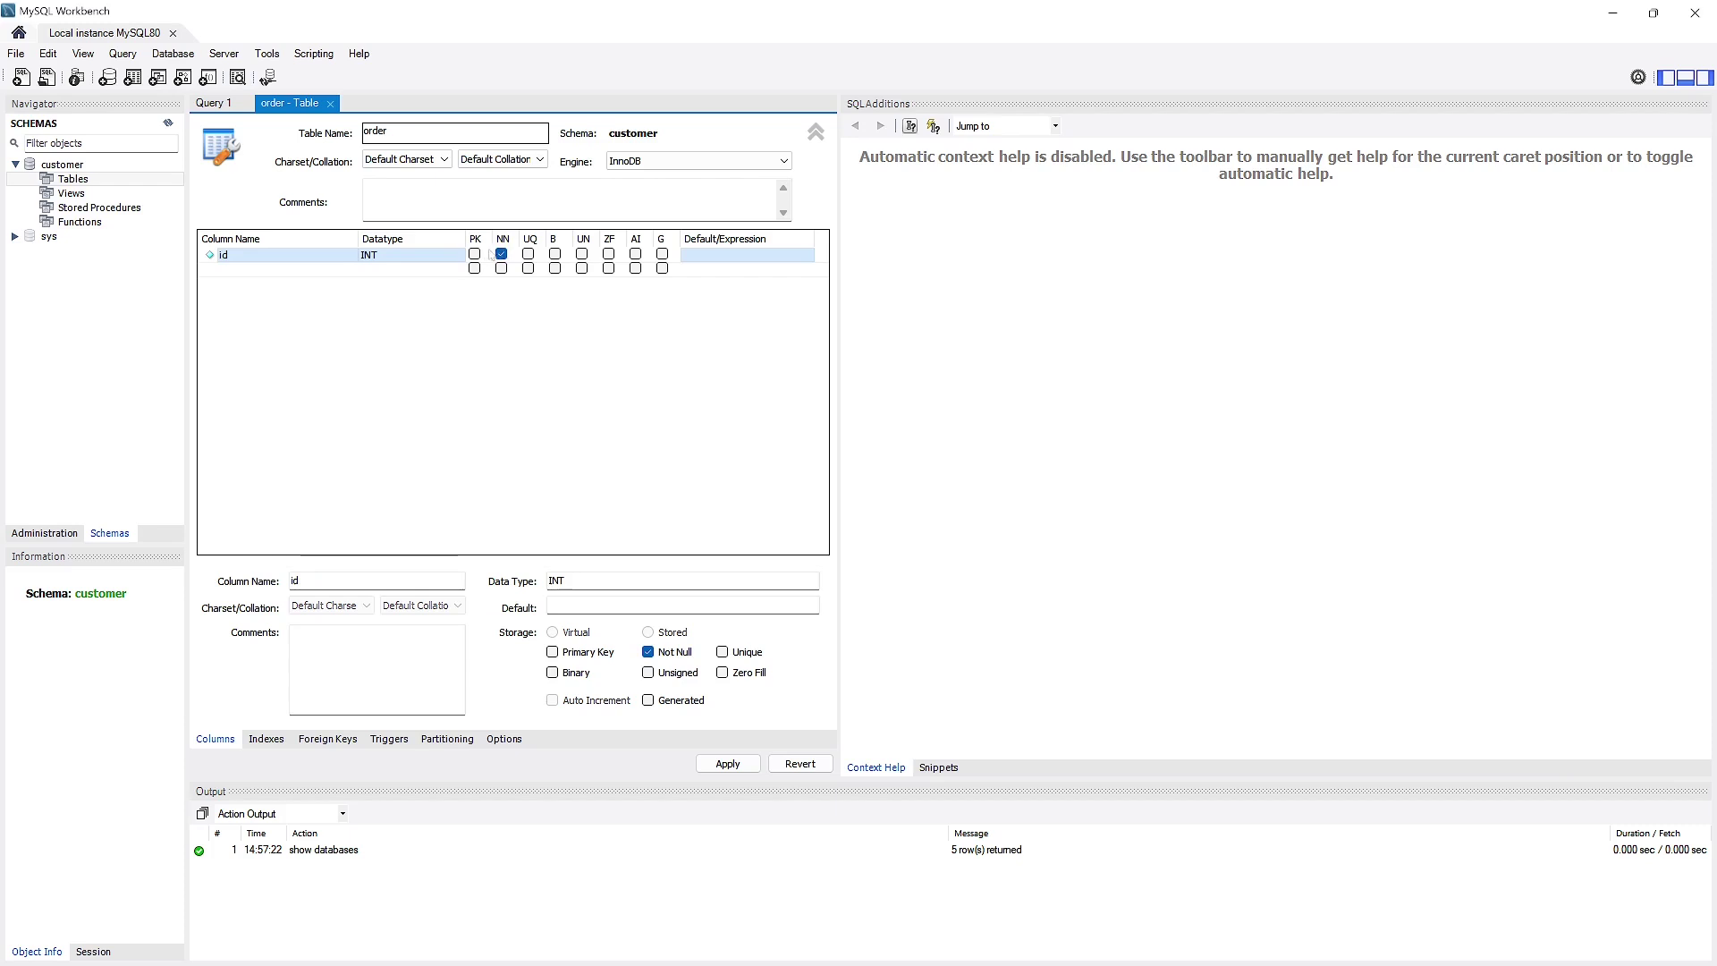
click(475, 254)
Add a second column called name to the order table, keeping the datatype VARCHAR(45)
double_click(279, 270)
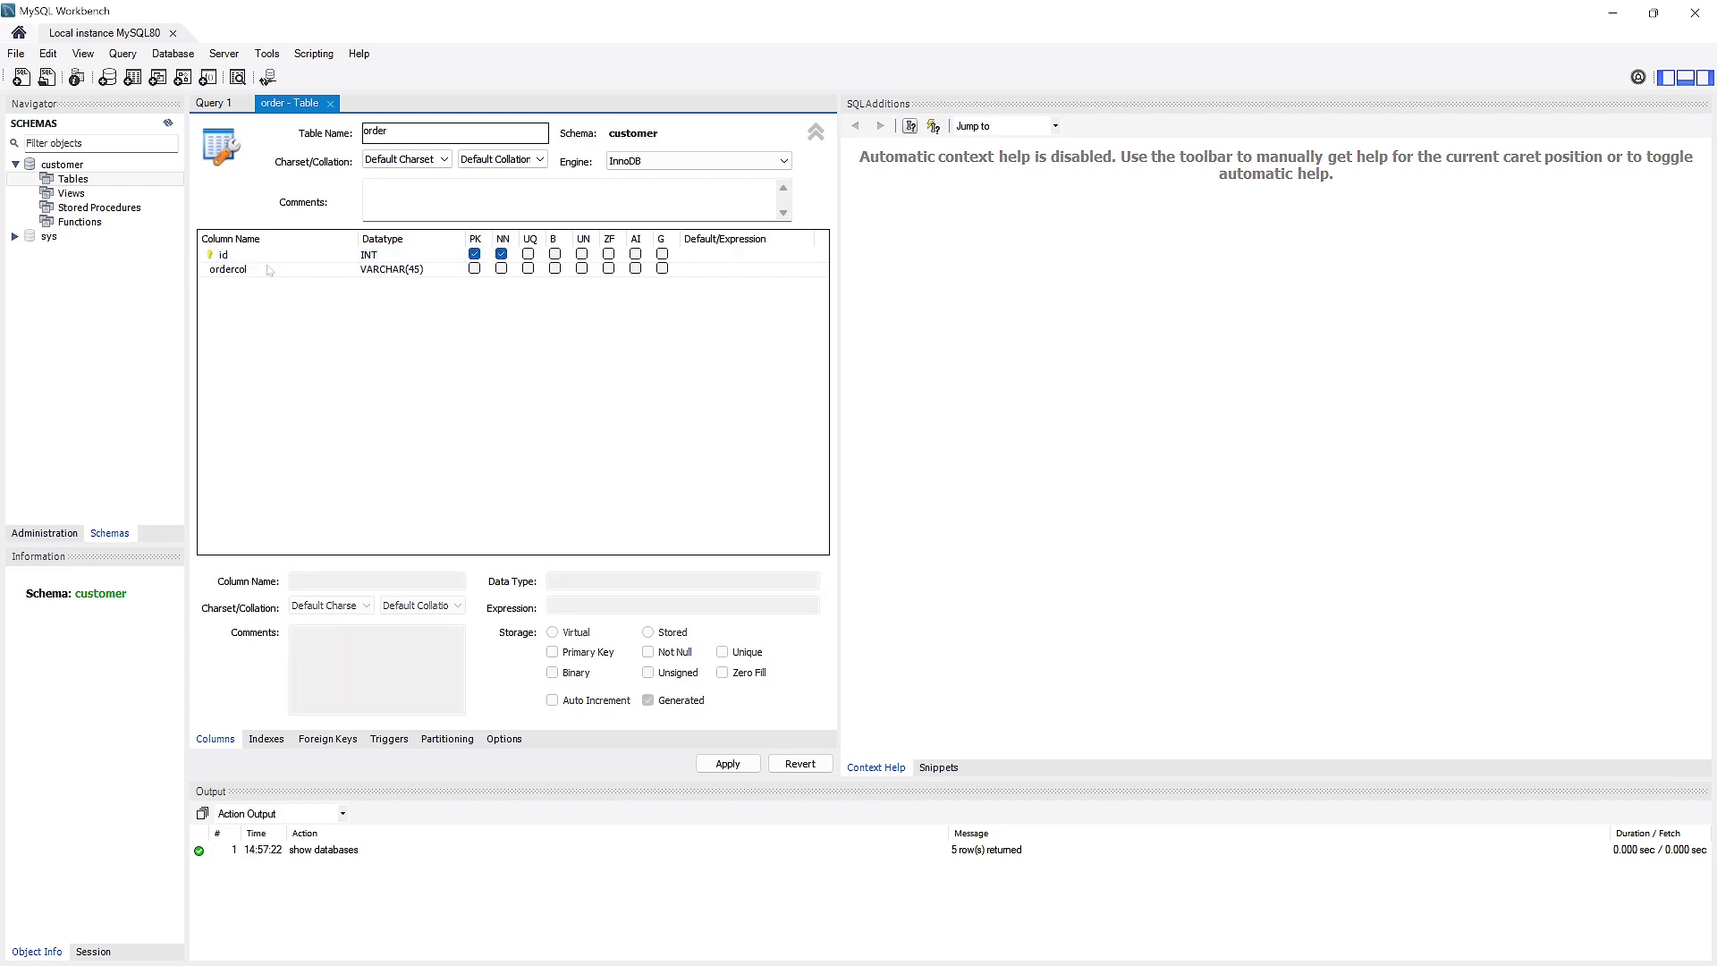
text(name)
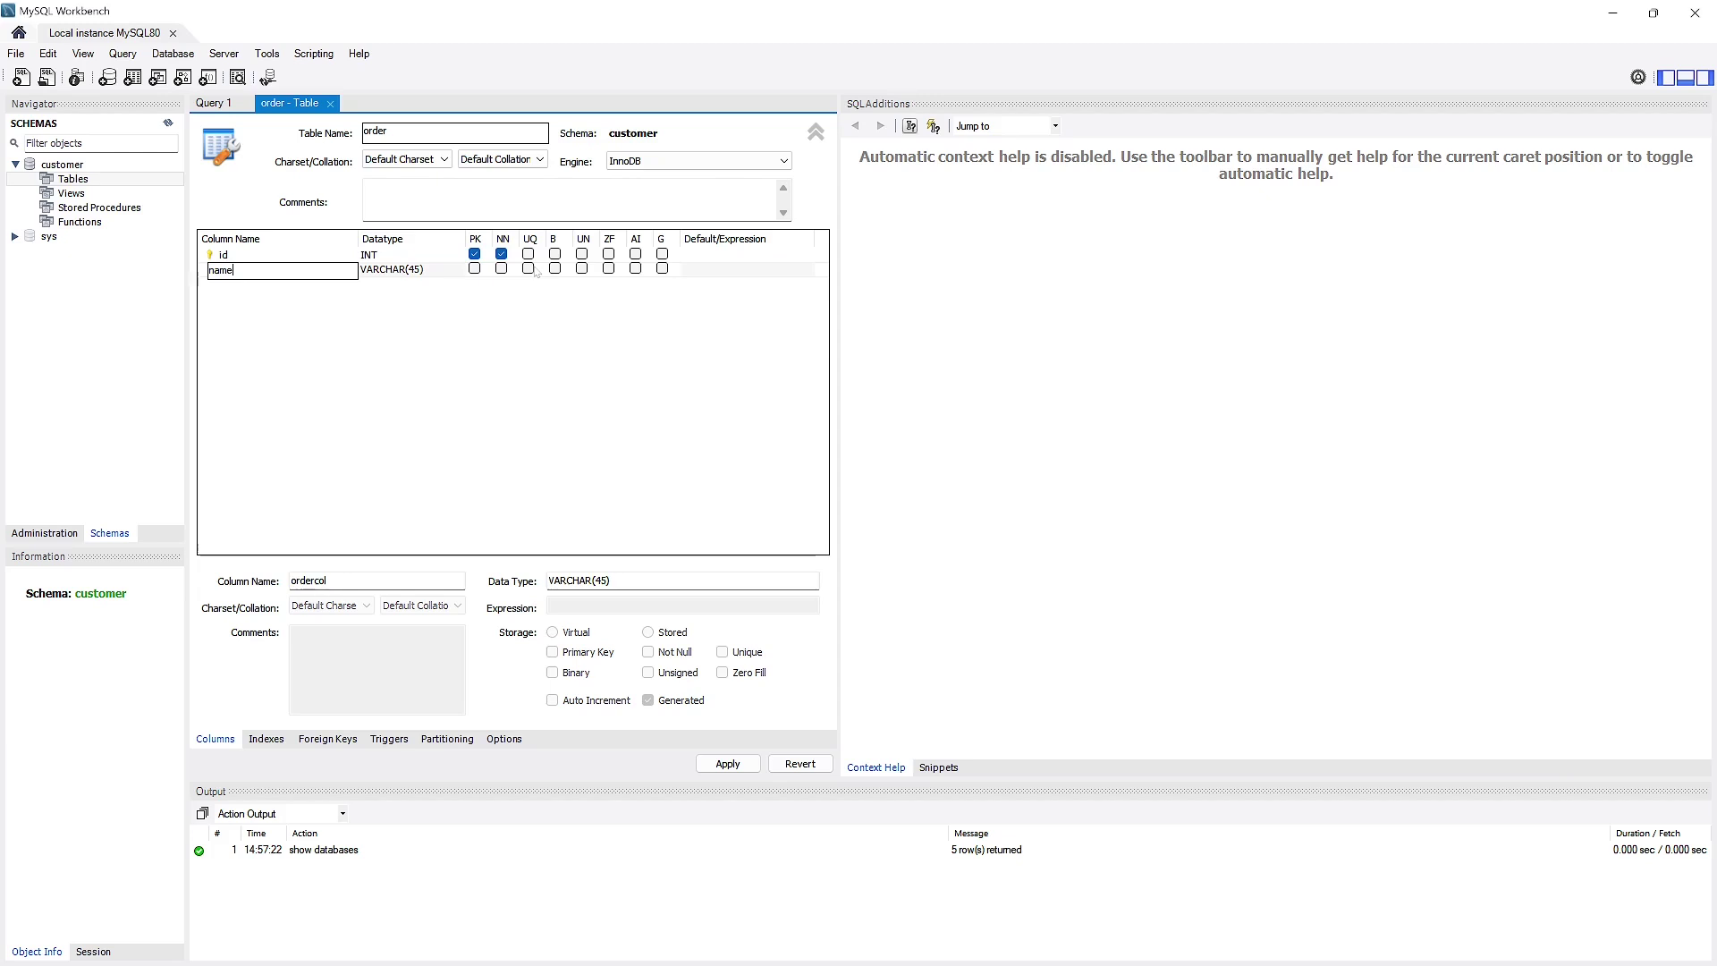
click(418, 299)
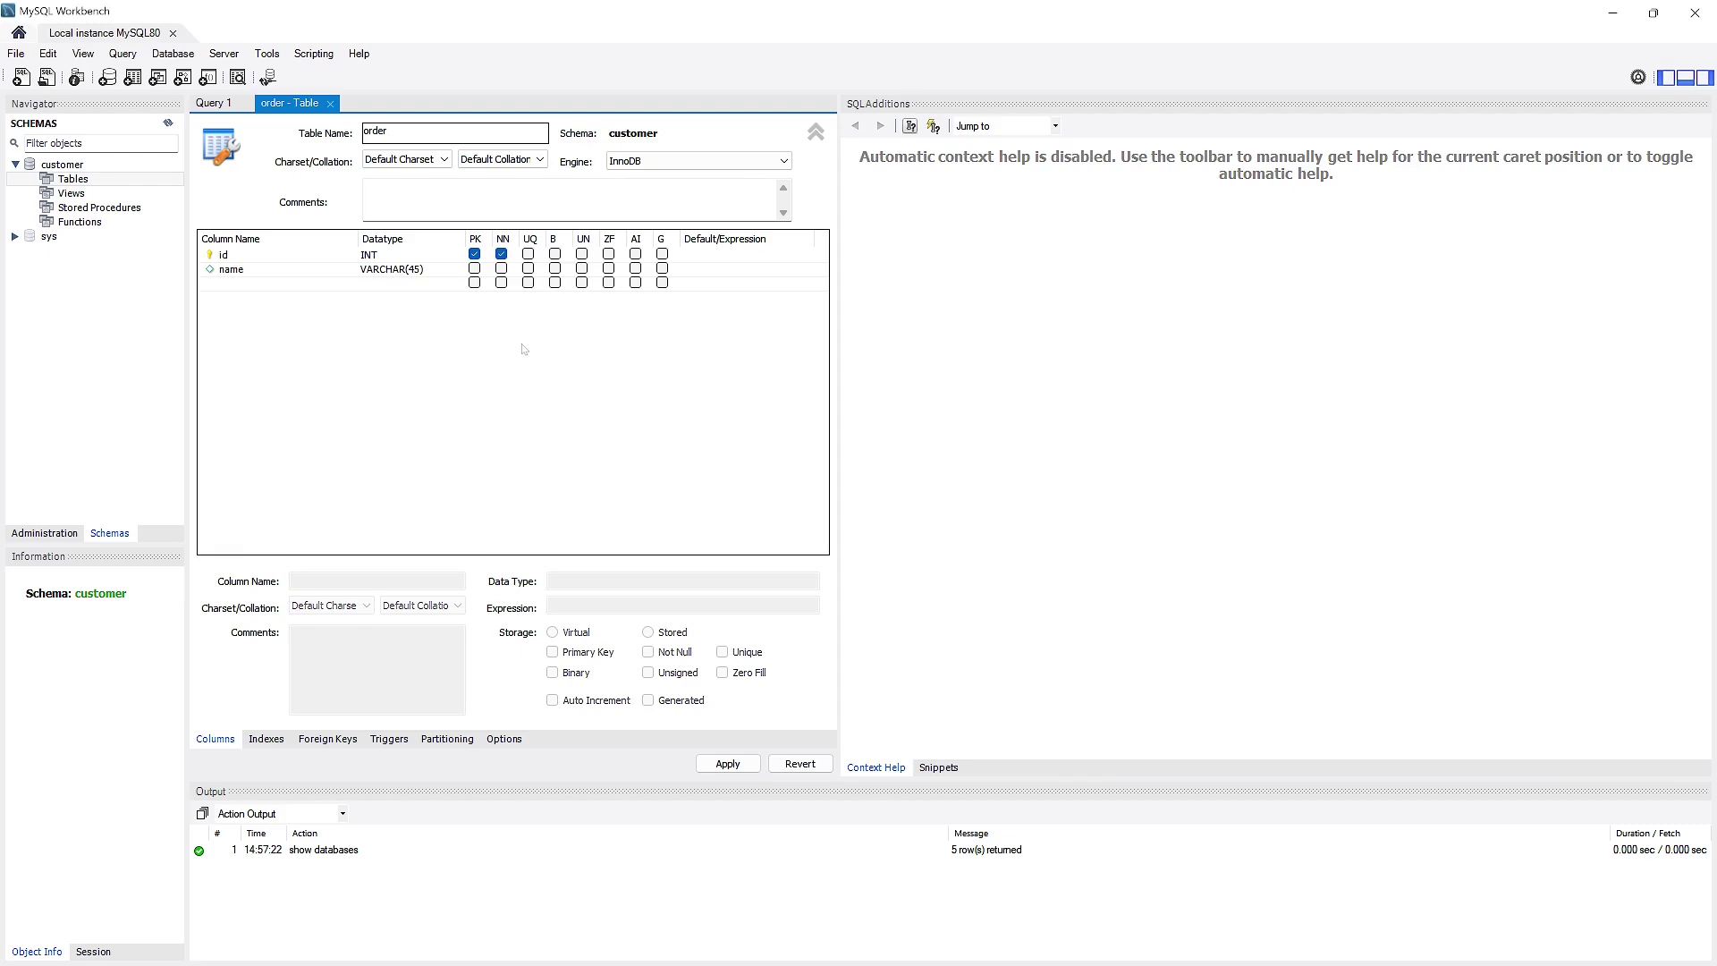
Apply the CREATE TABLE script for the order table to the database and close the table editor
click(724, 764)
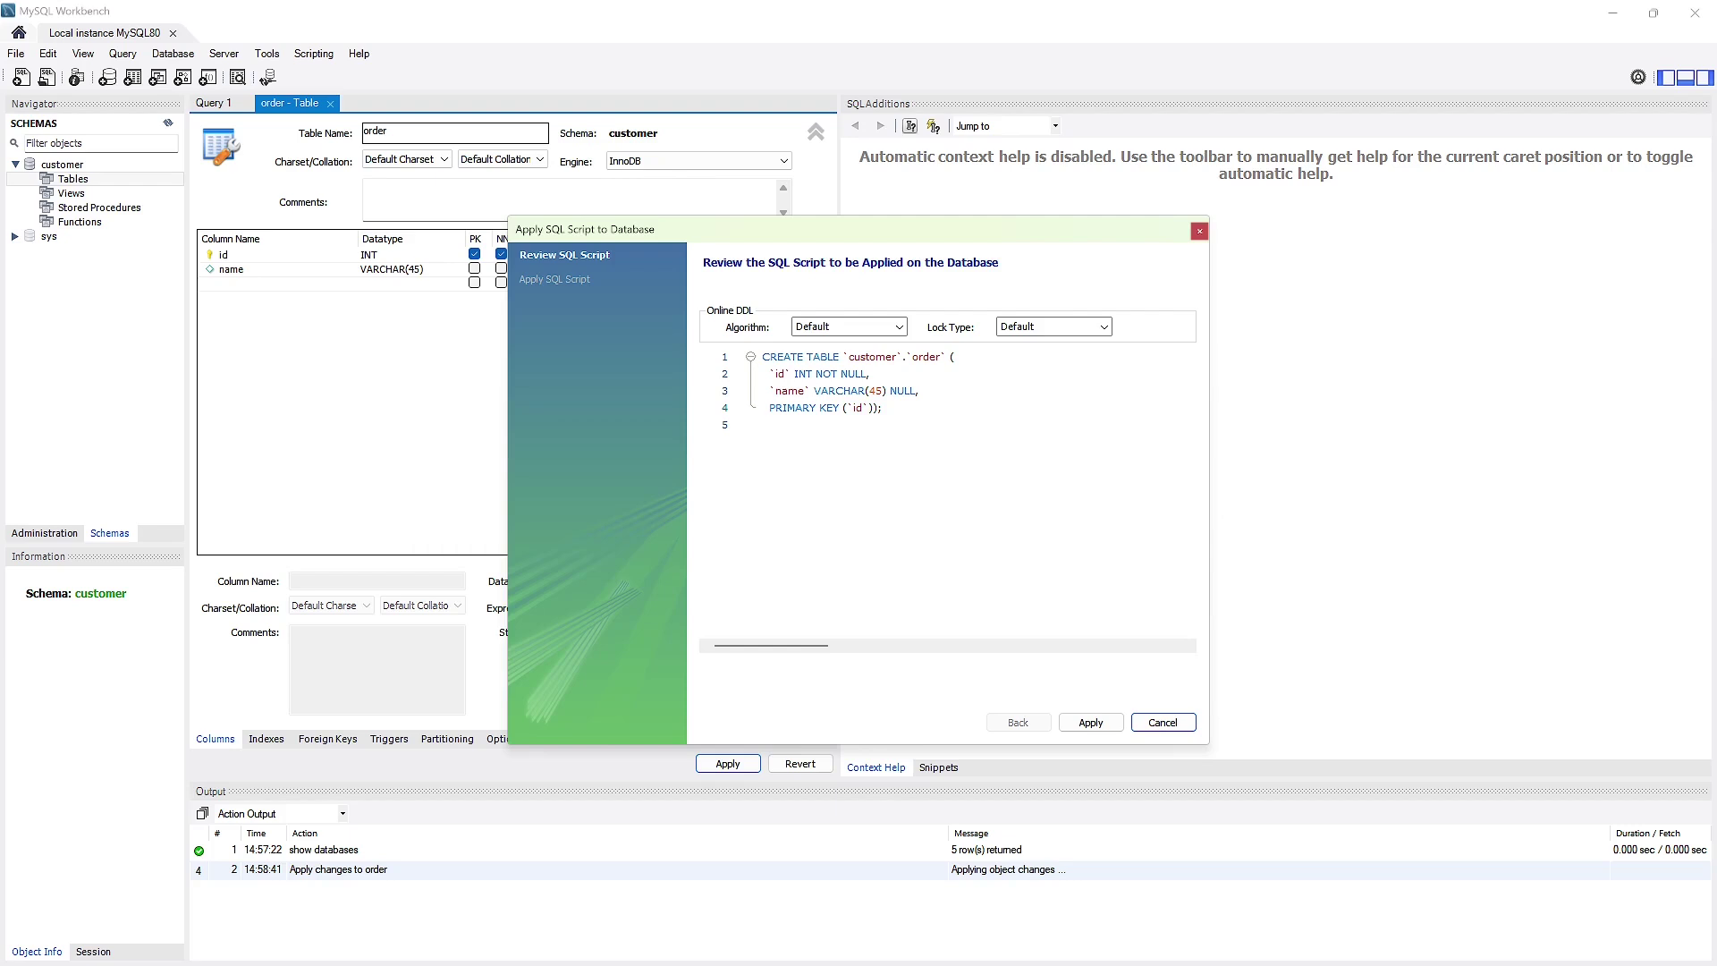
click(1091, 723)
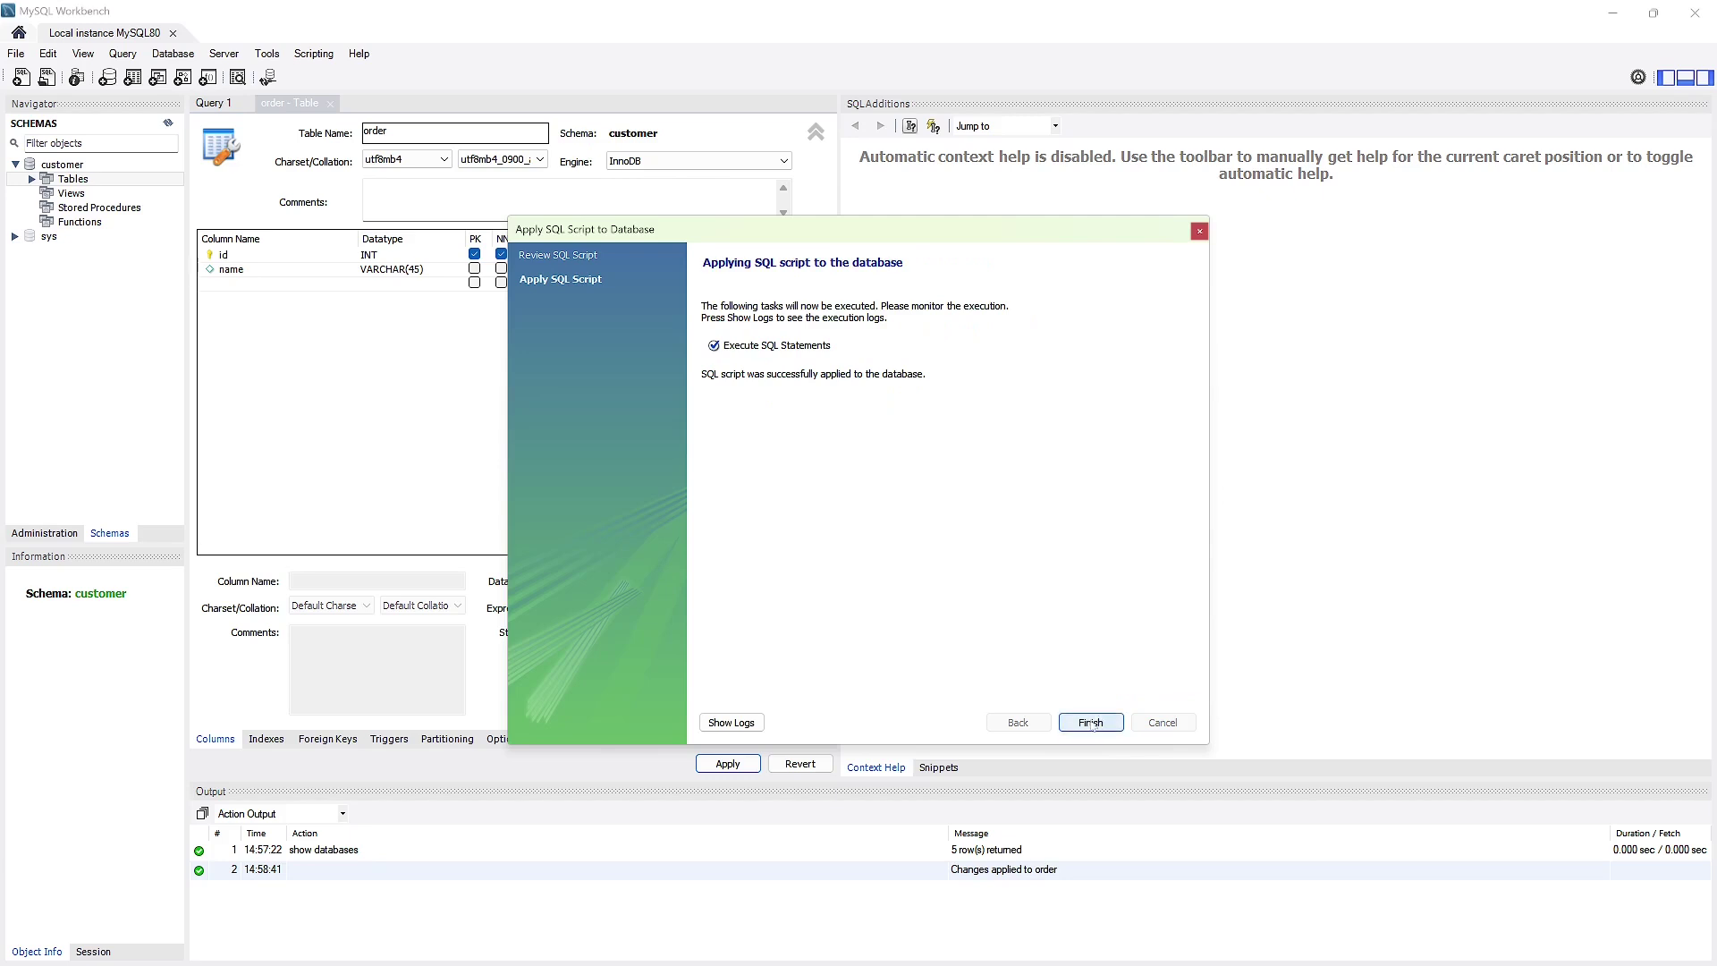
click(1090, 722)
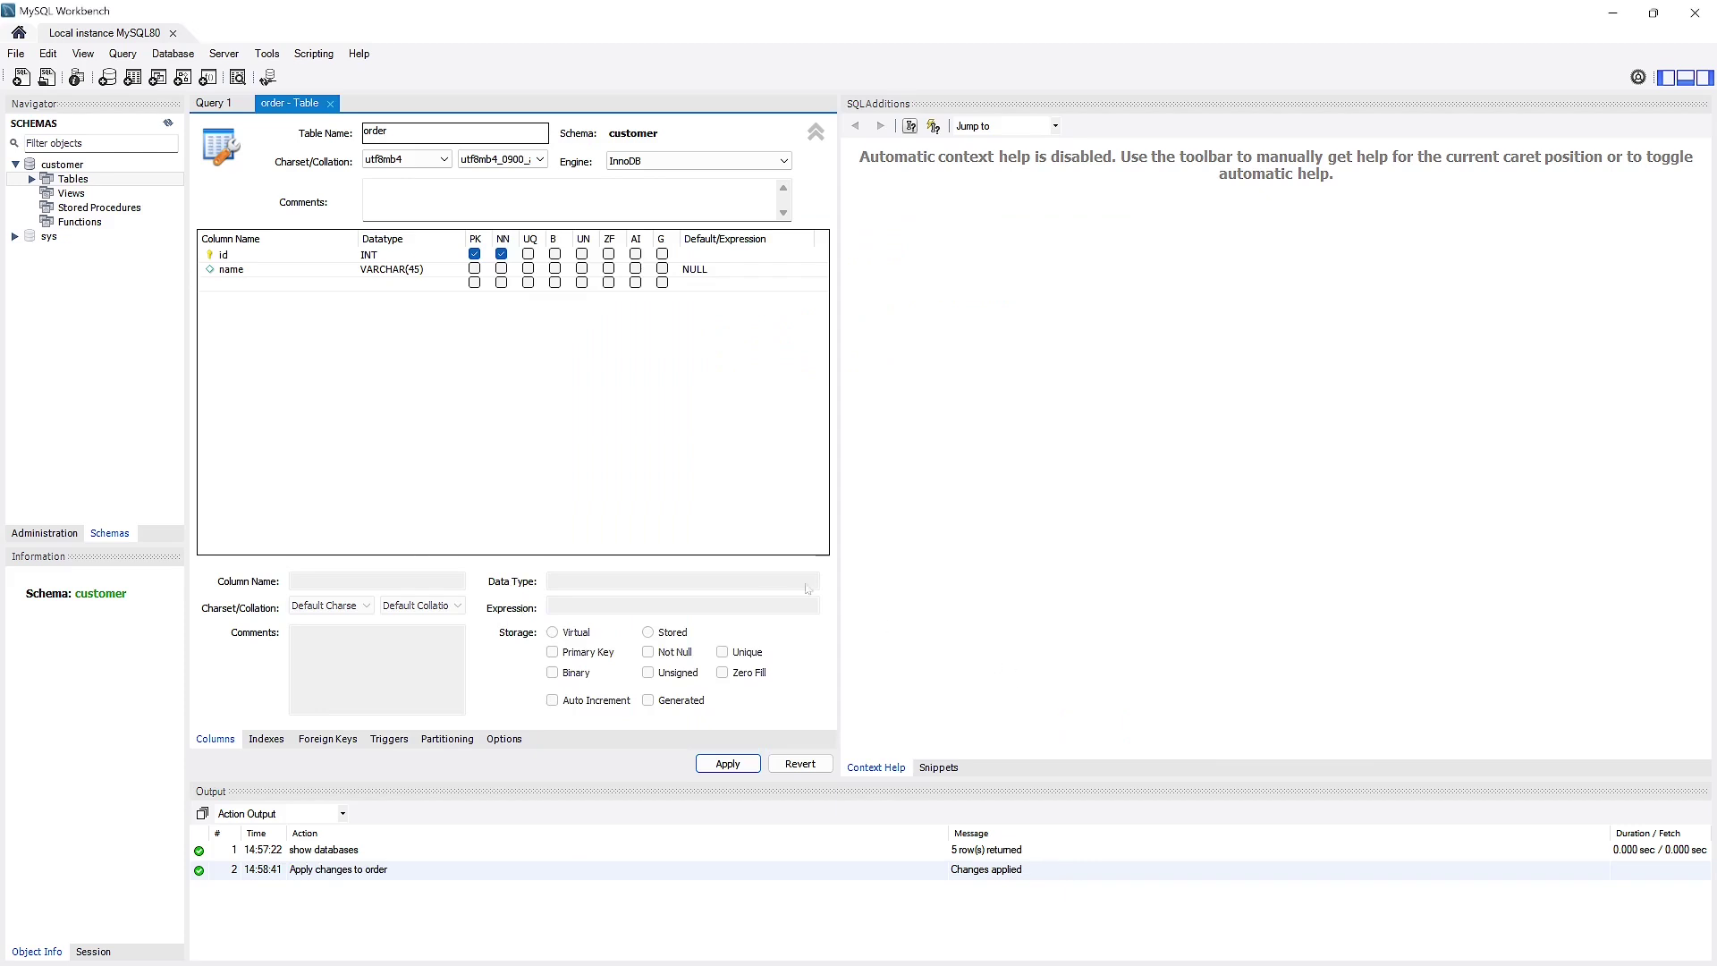
click(330, 105)
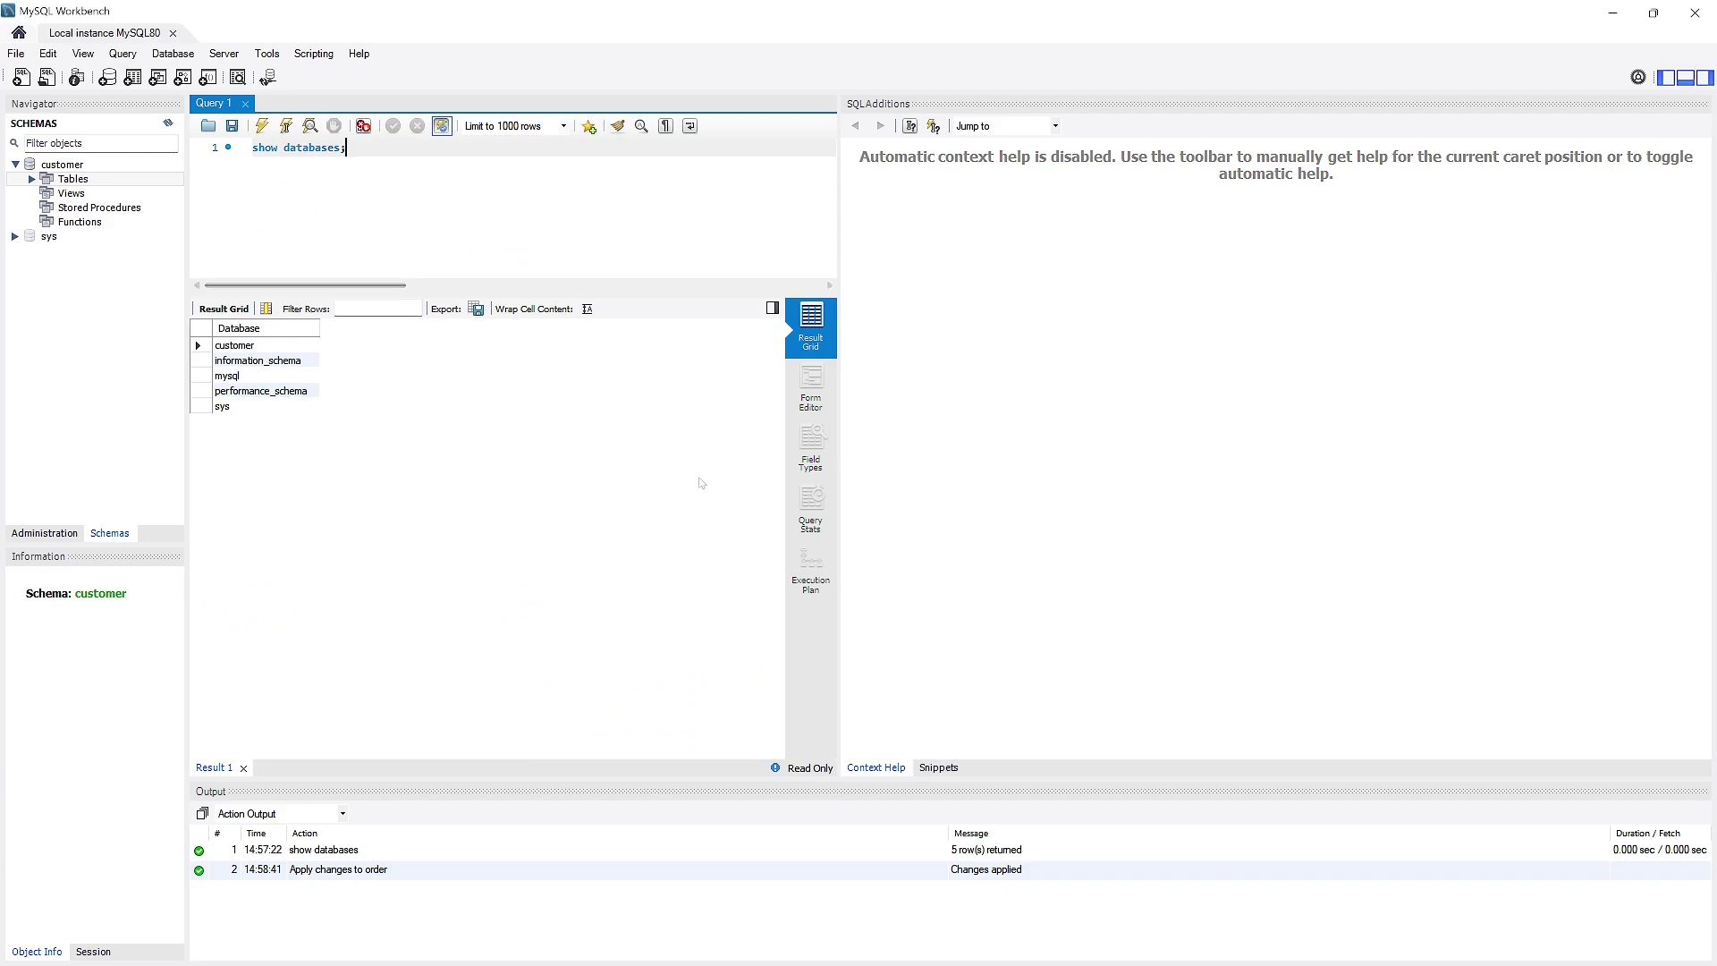
Close the show databases result and expand the customer schema's tables down to the order table's columns
click(243, 767)
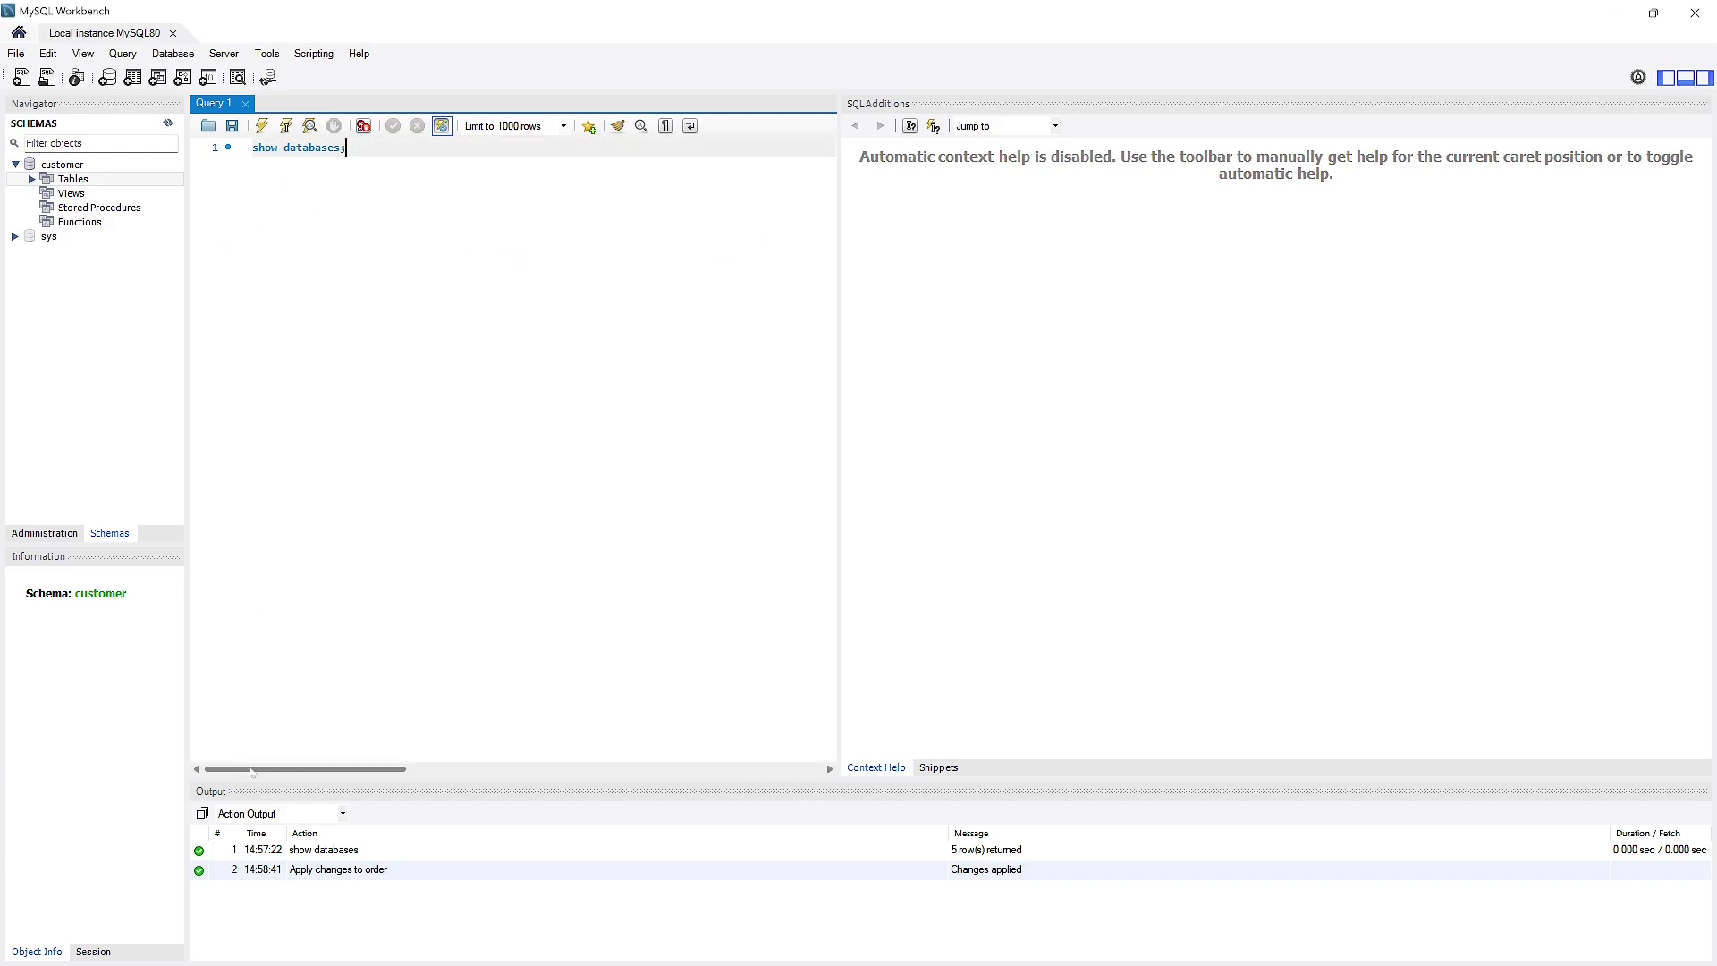
click(34, 180)
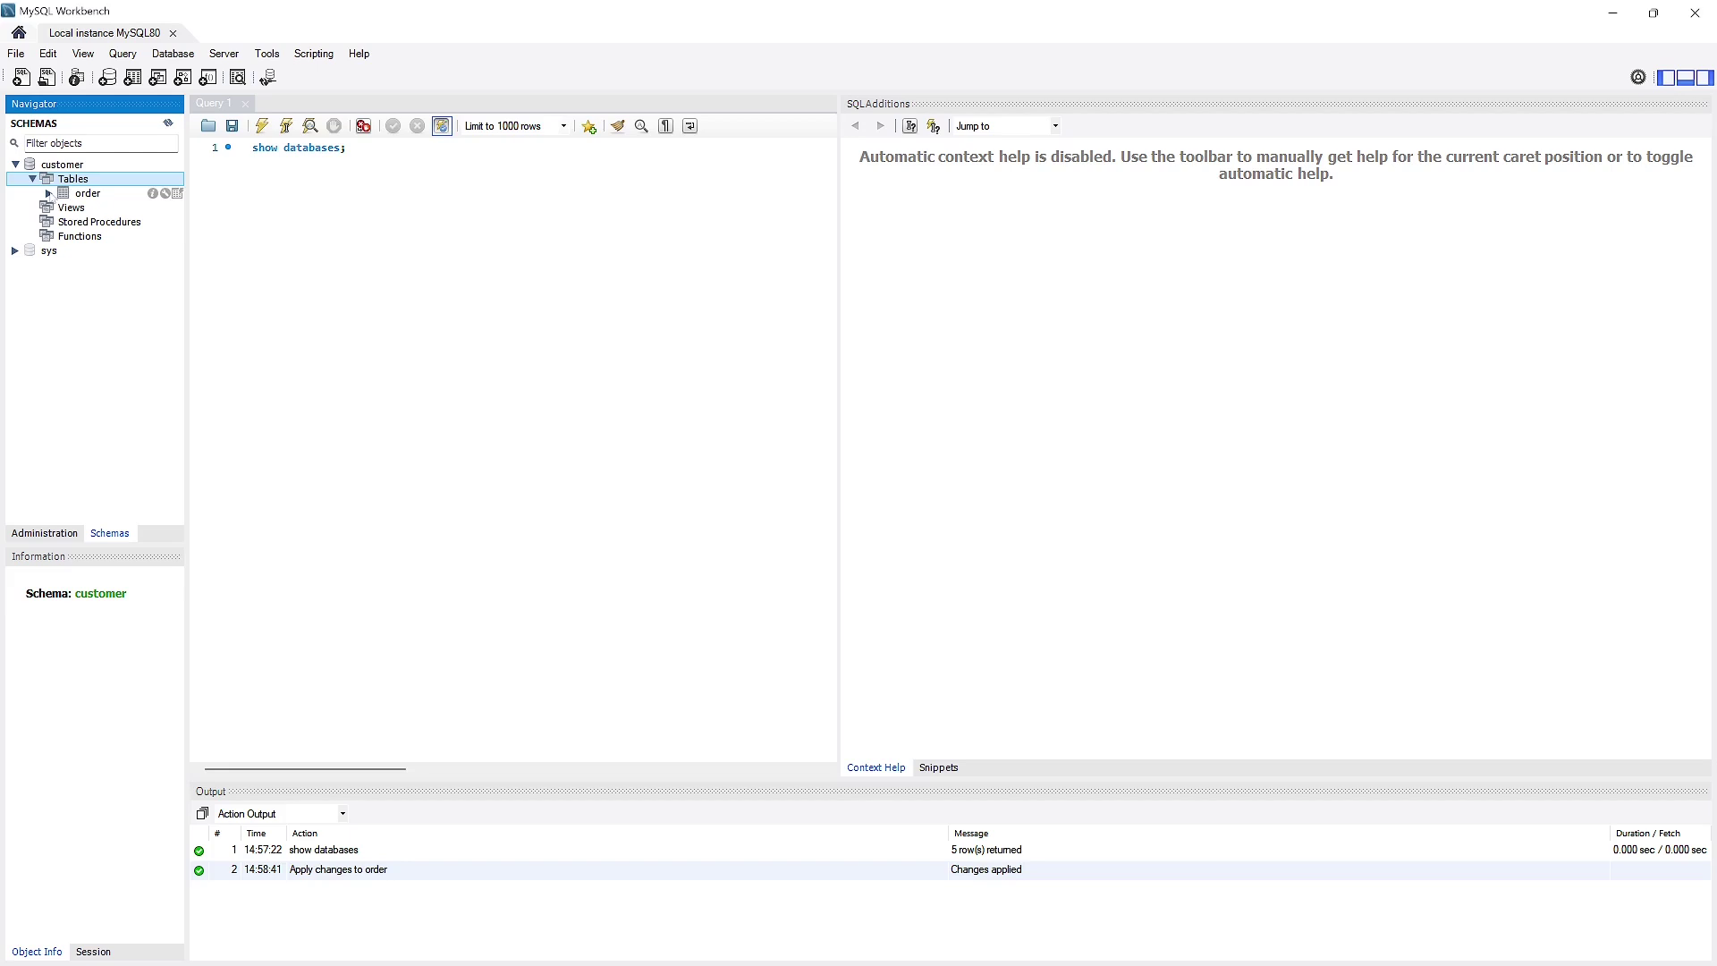
click(49, 193)
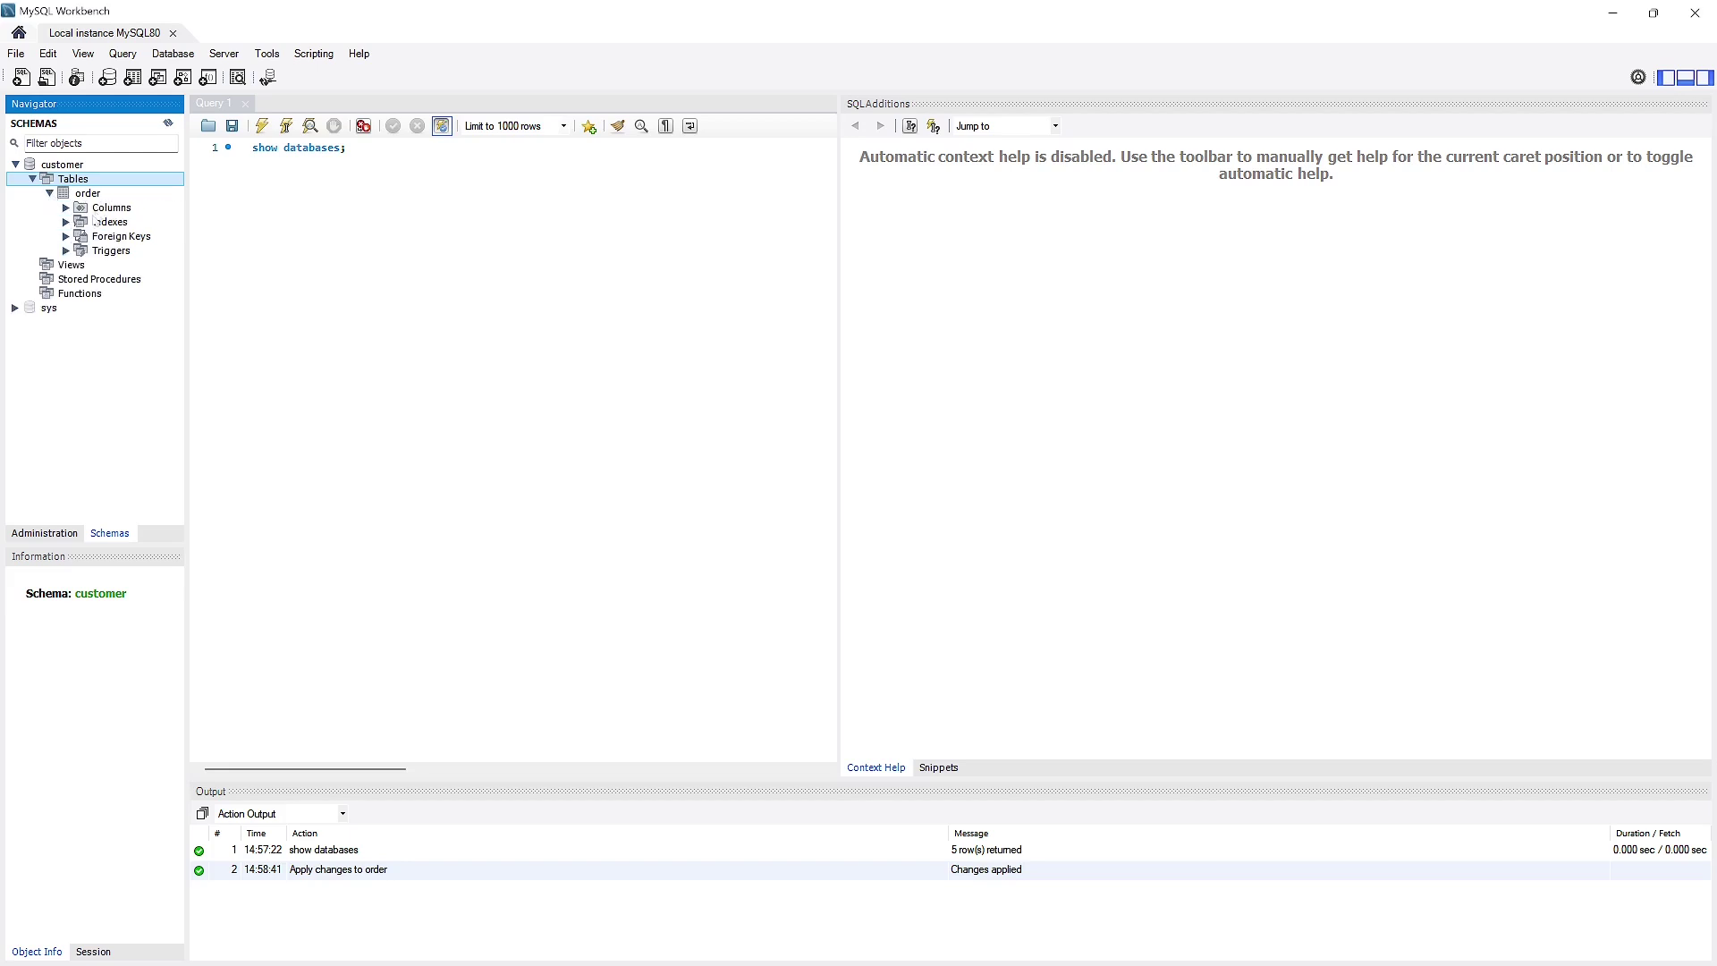
click(66, 208)
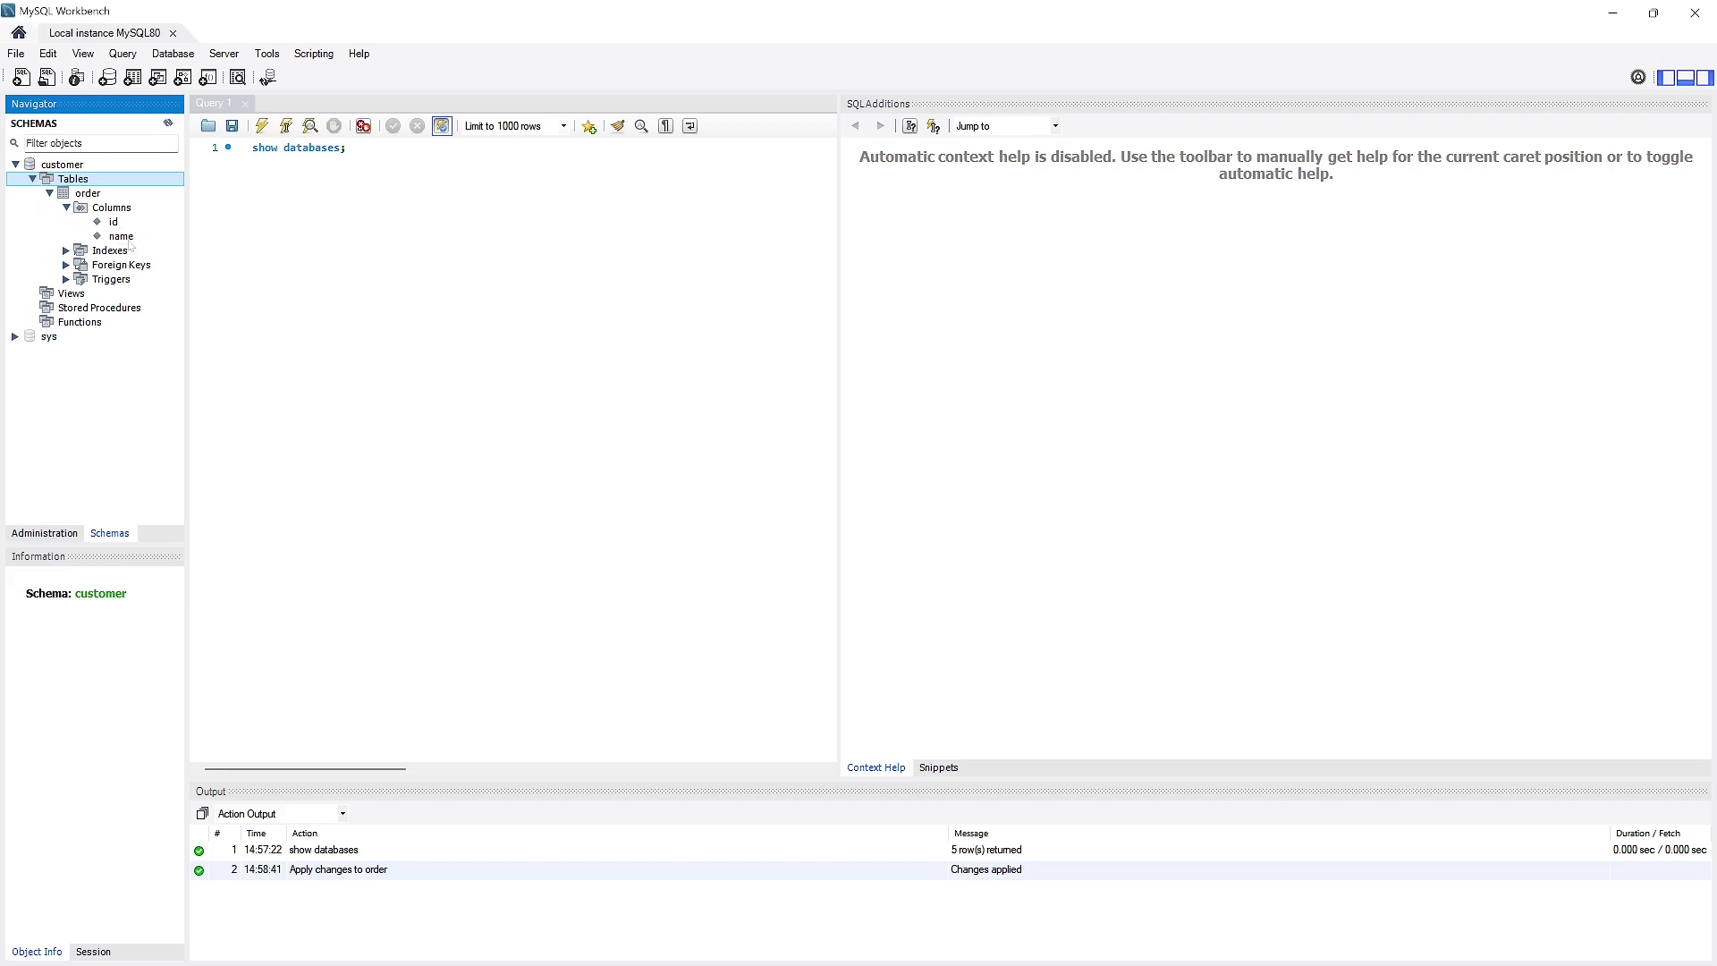
Open the order table's rows and enter two records with ids 1 and 2, each with a person's first name
right_click(100, 194)
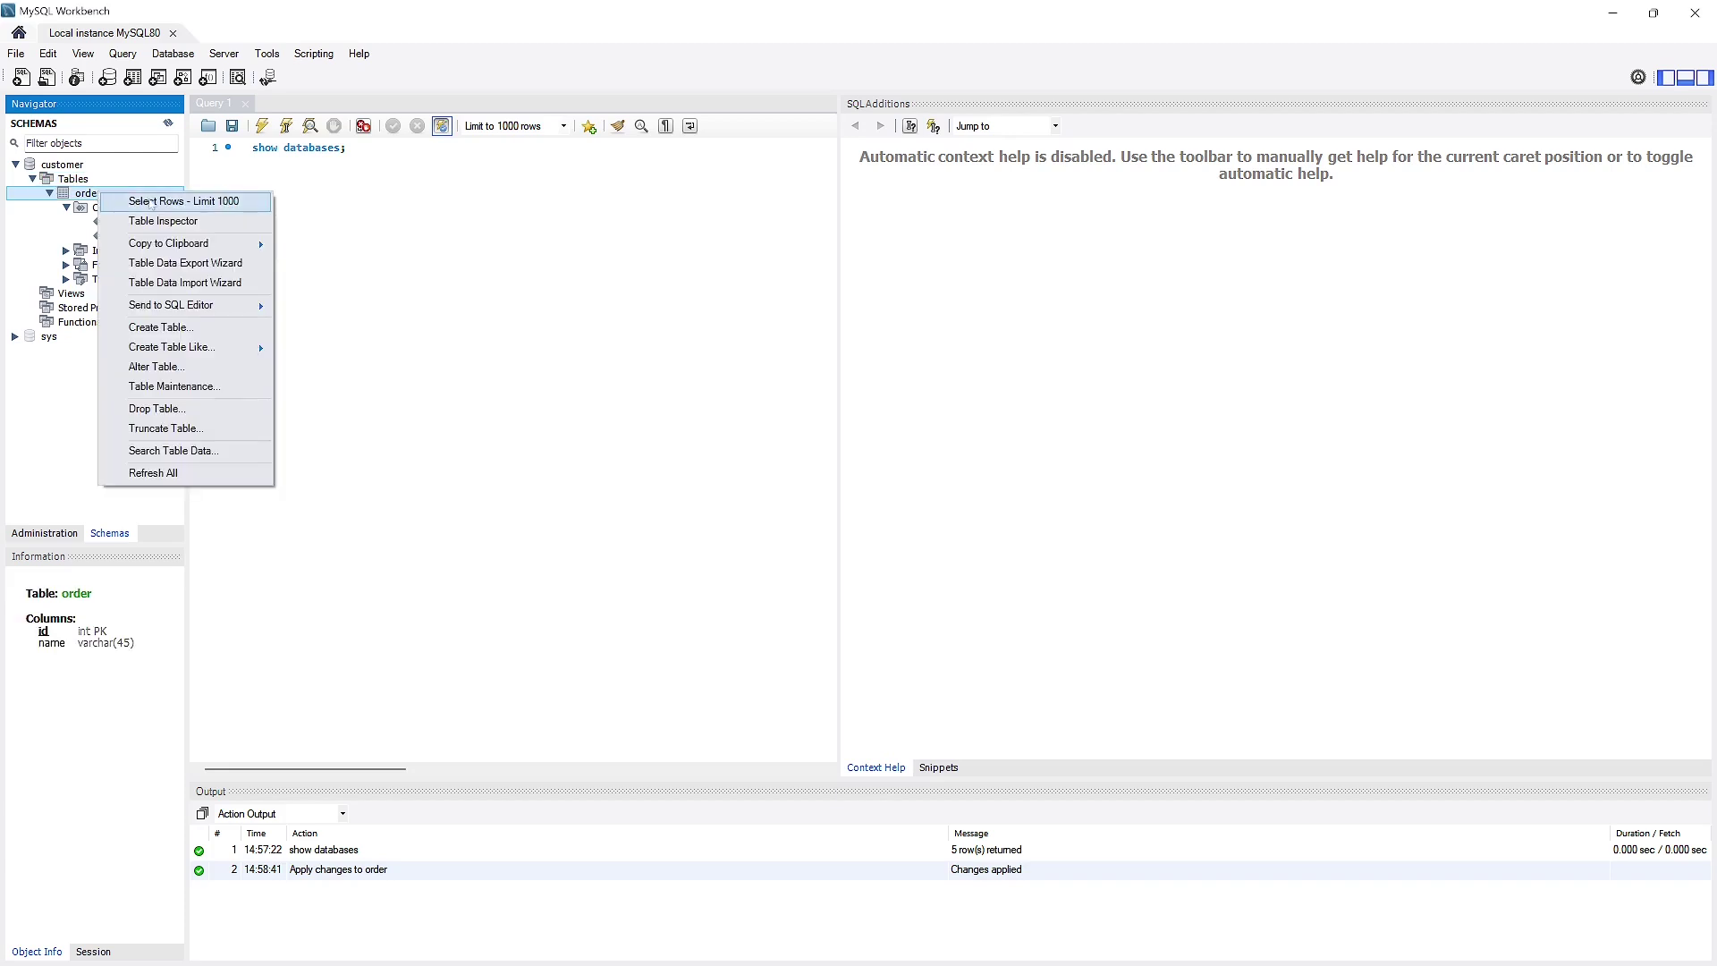
click(164, 202)
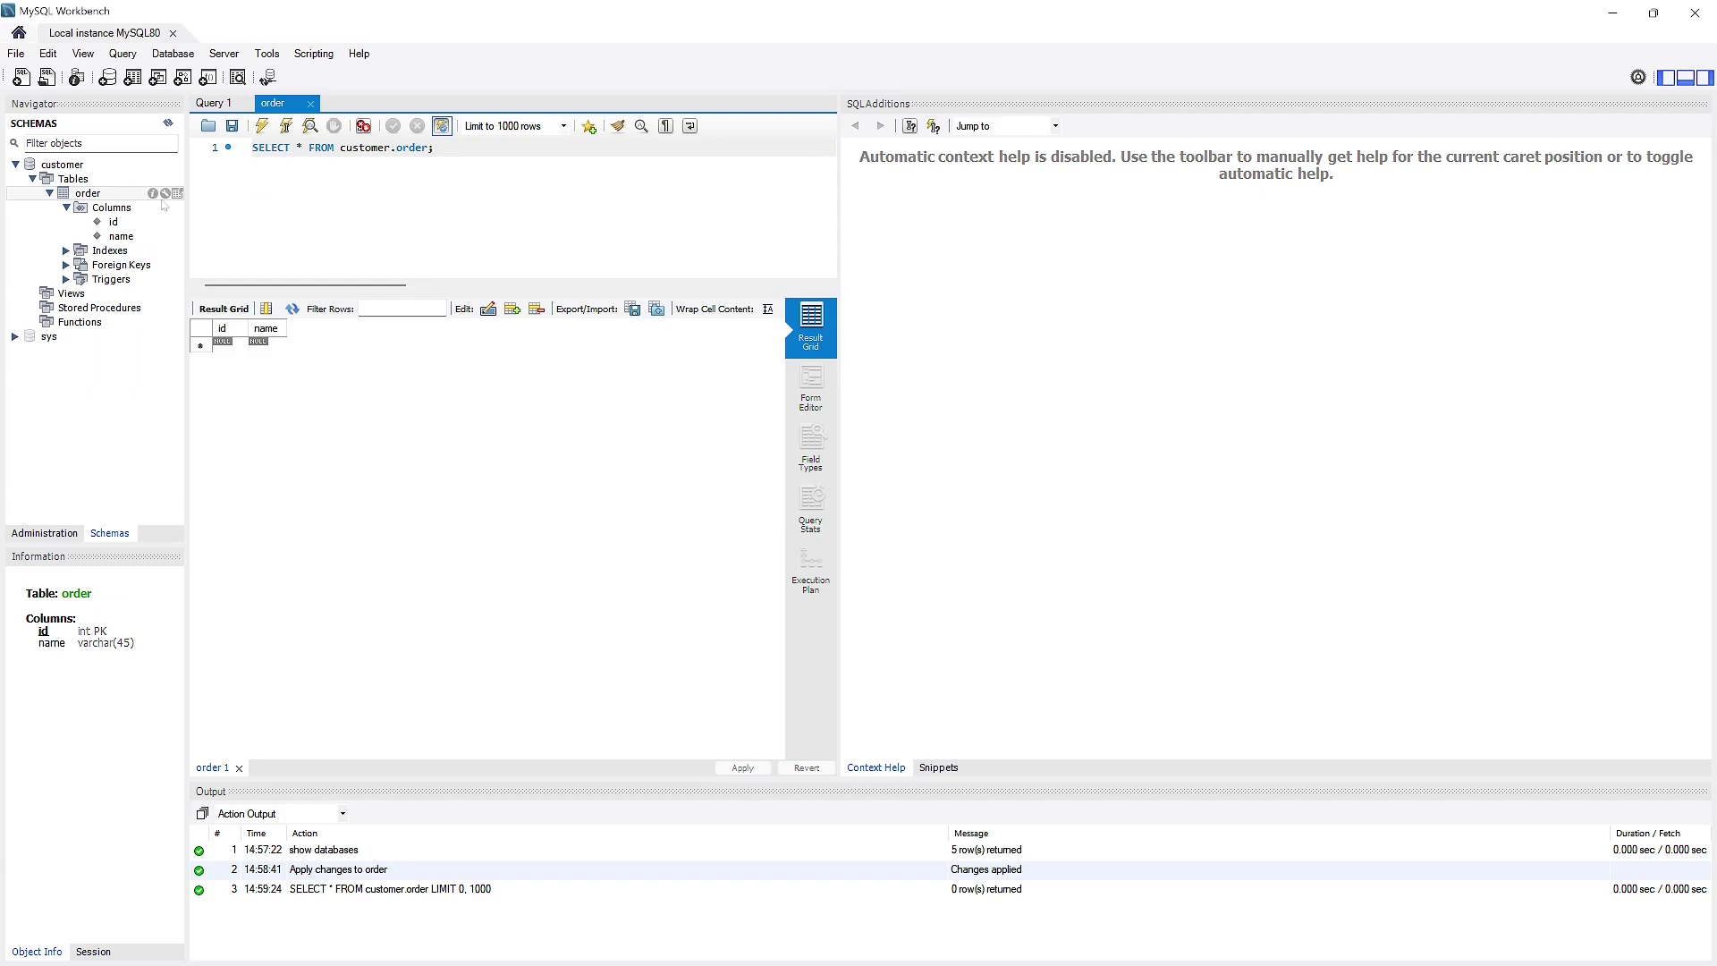
click(227, 346)
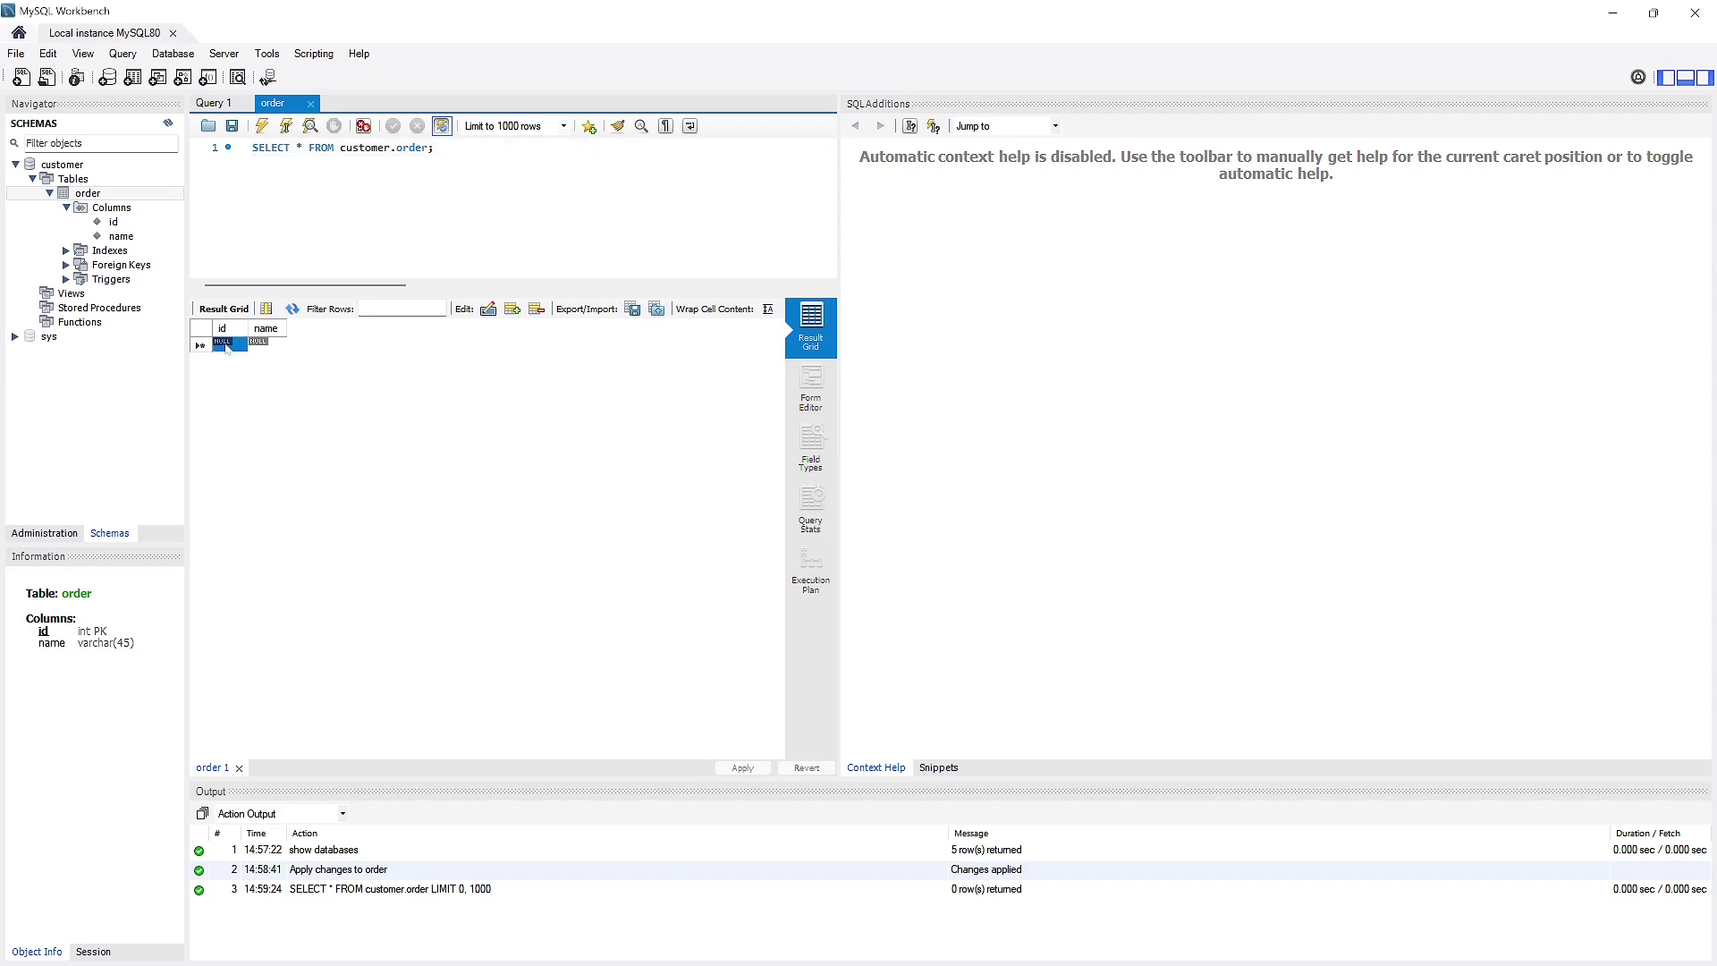
click(228, 345)
text(1)
key(Return)
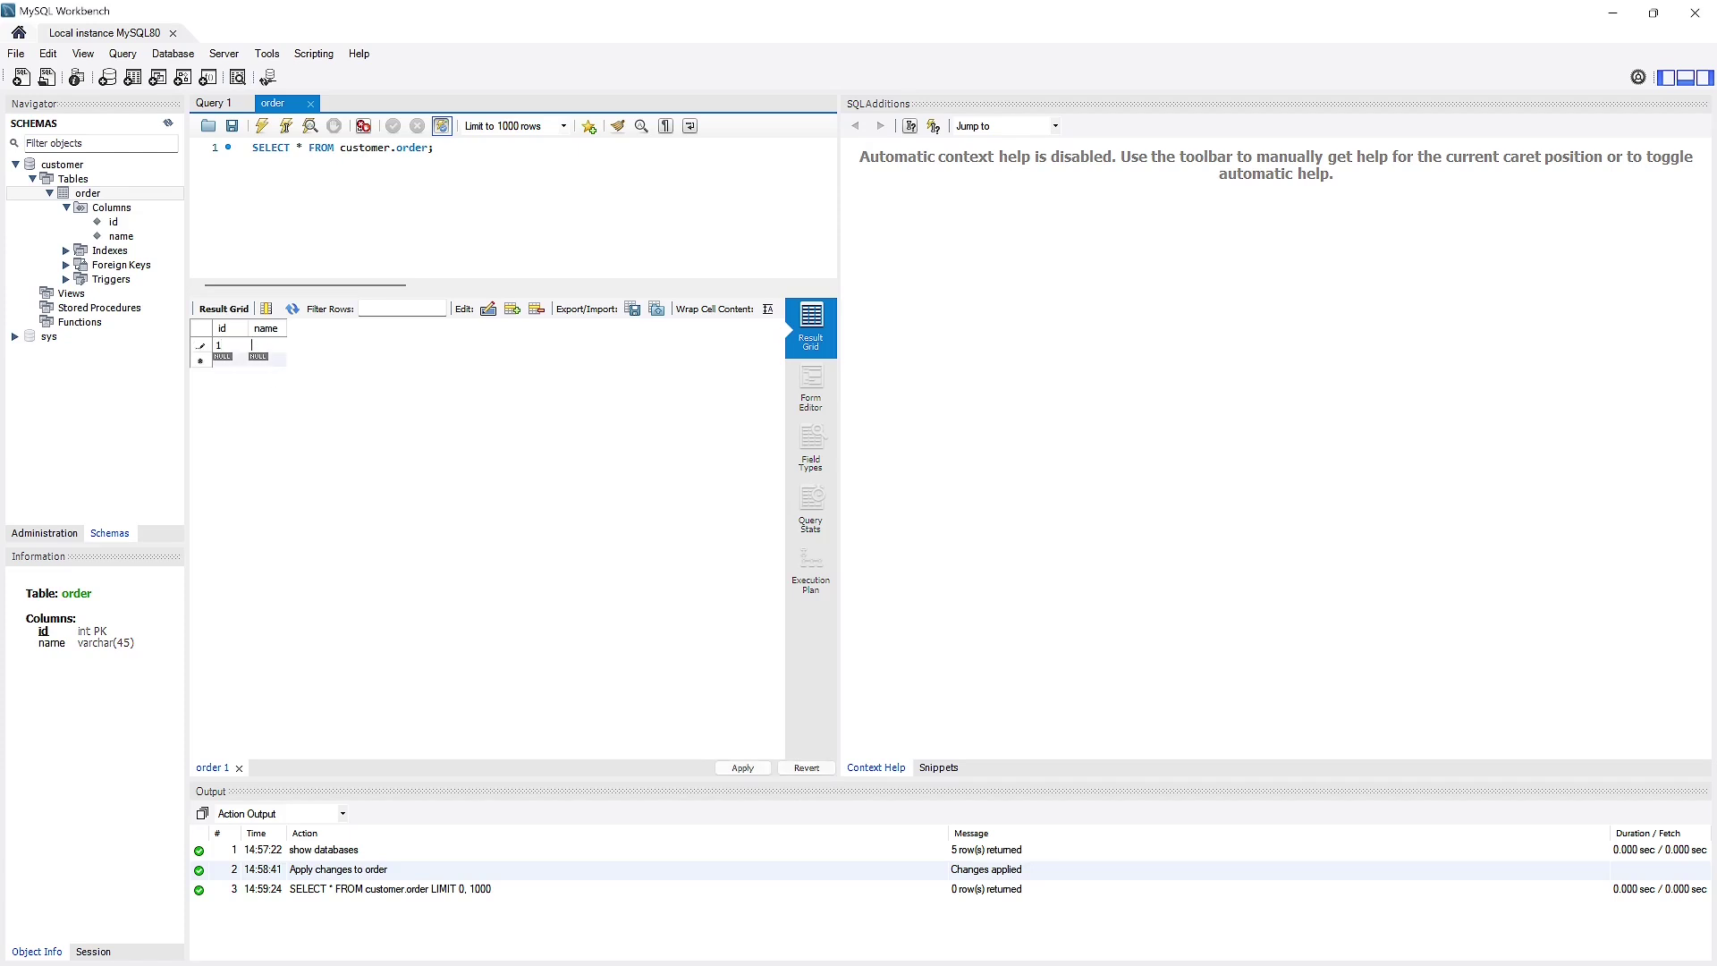
text(Alex)
click(223, 359)
text(2)
key(Tab)
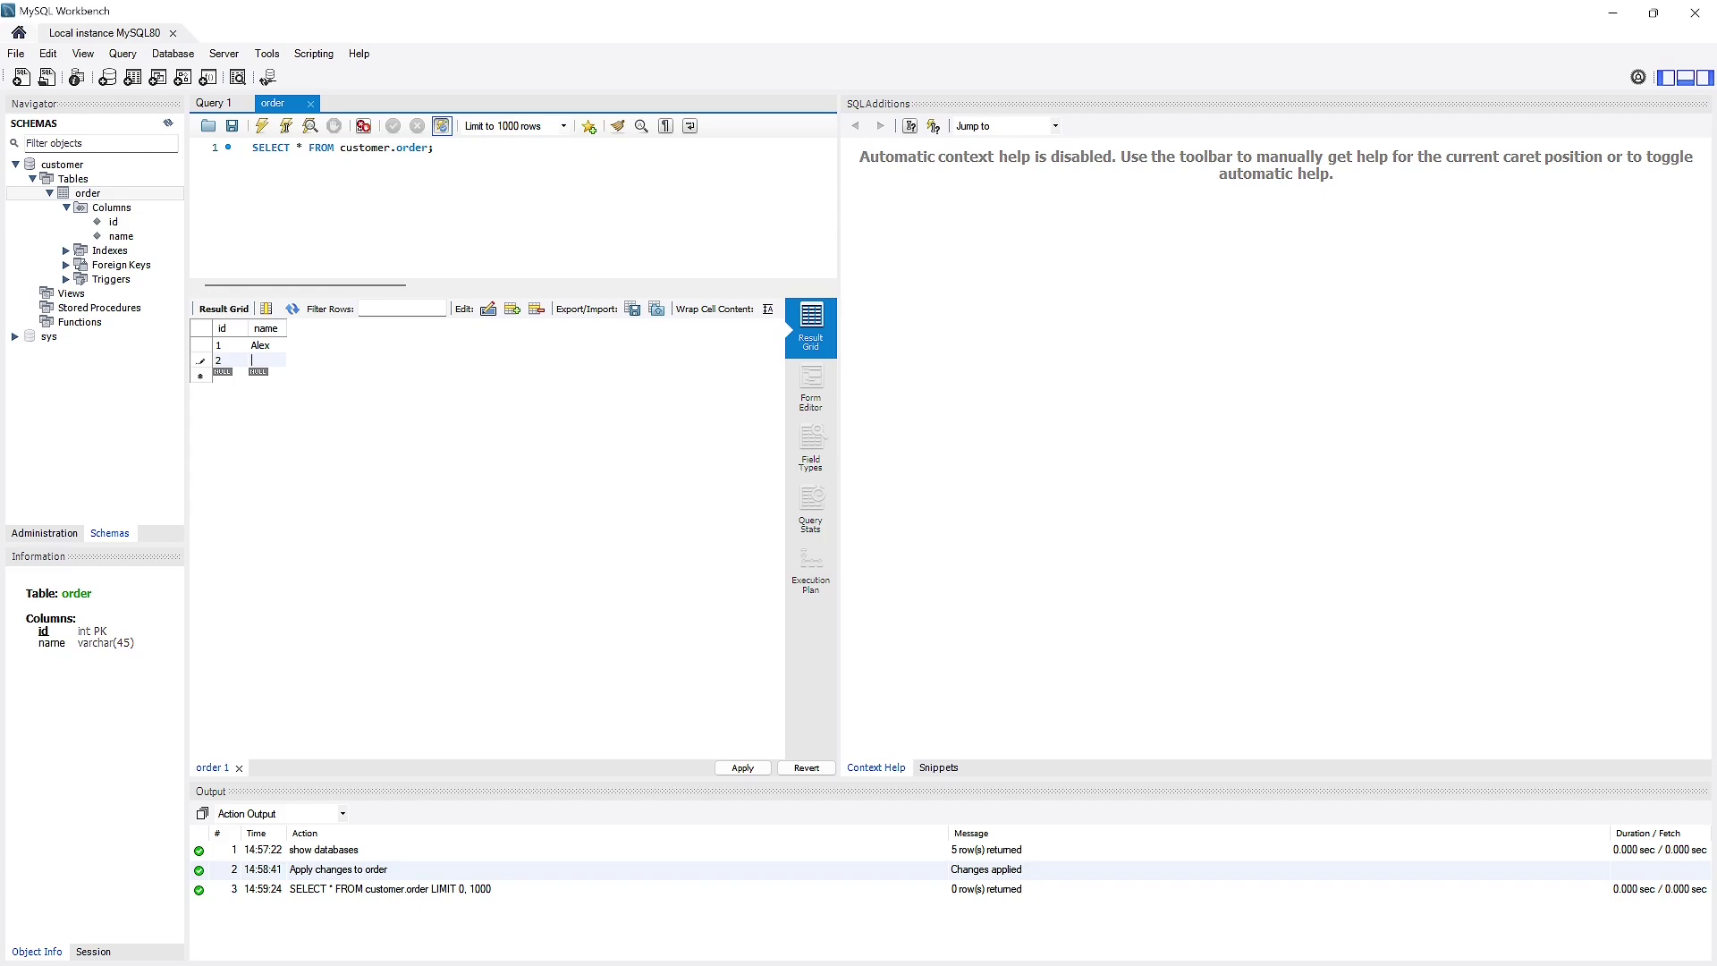
text(Emily)
Apply the INSERT script for the two new order records to the database
click(748, 769)
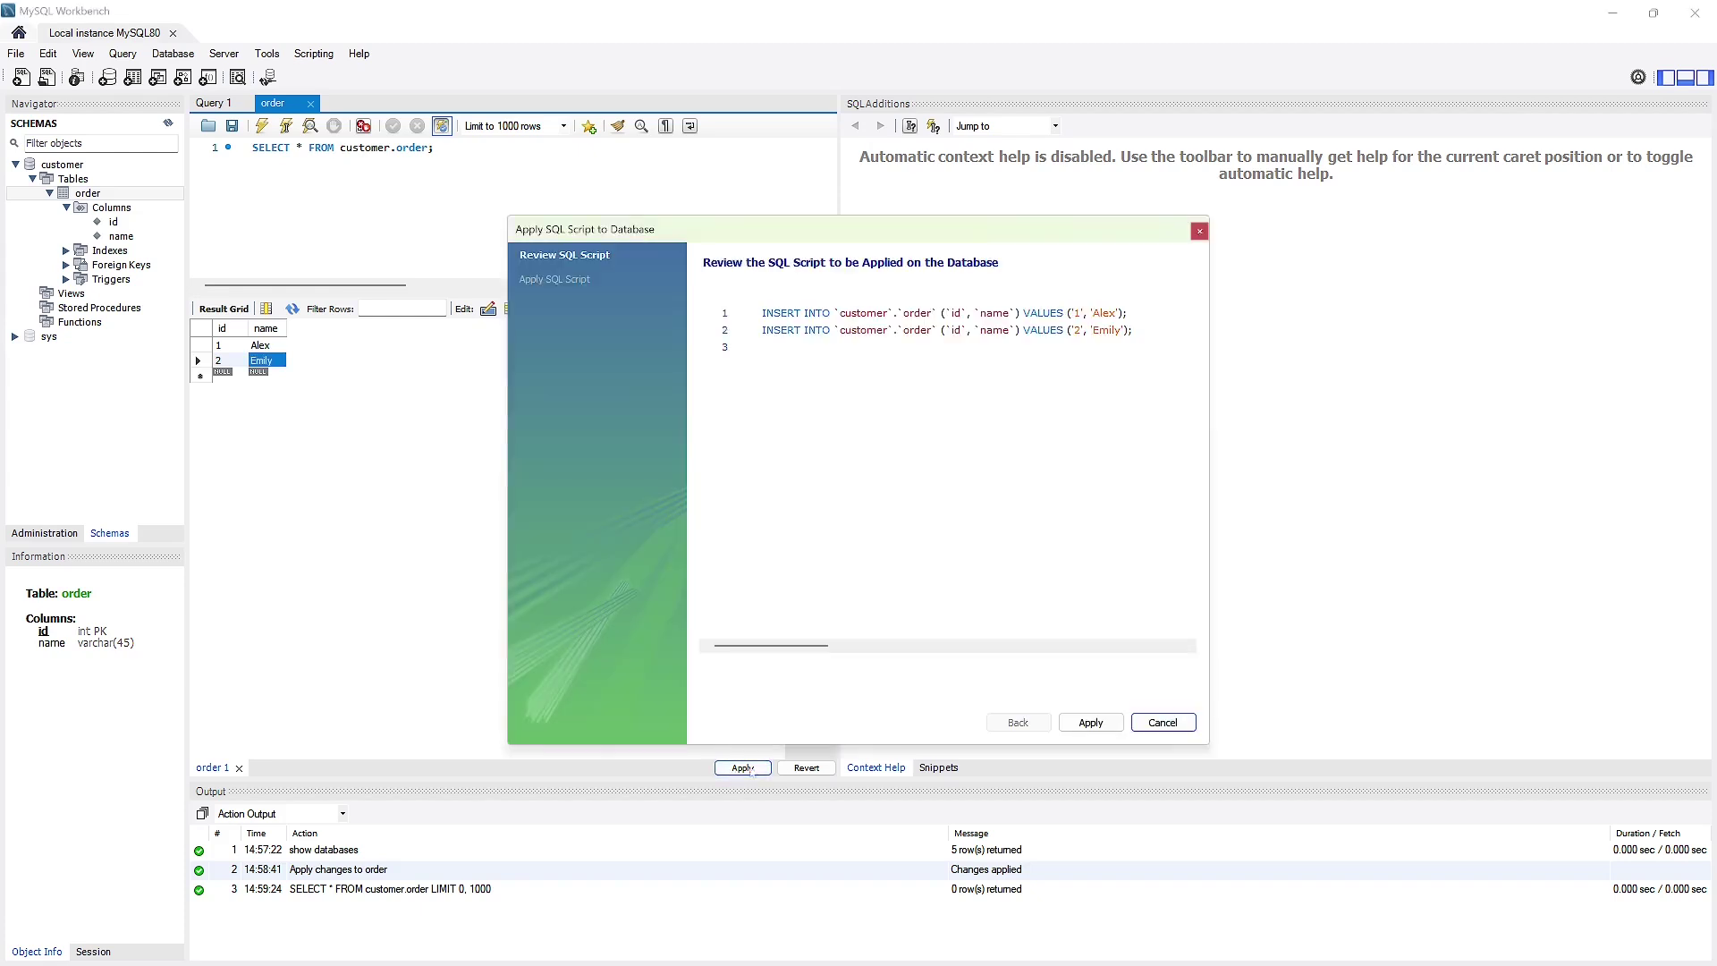
click(1086, 722)
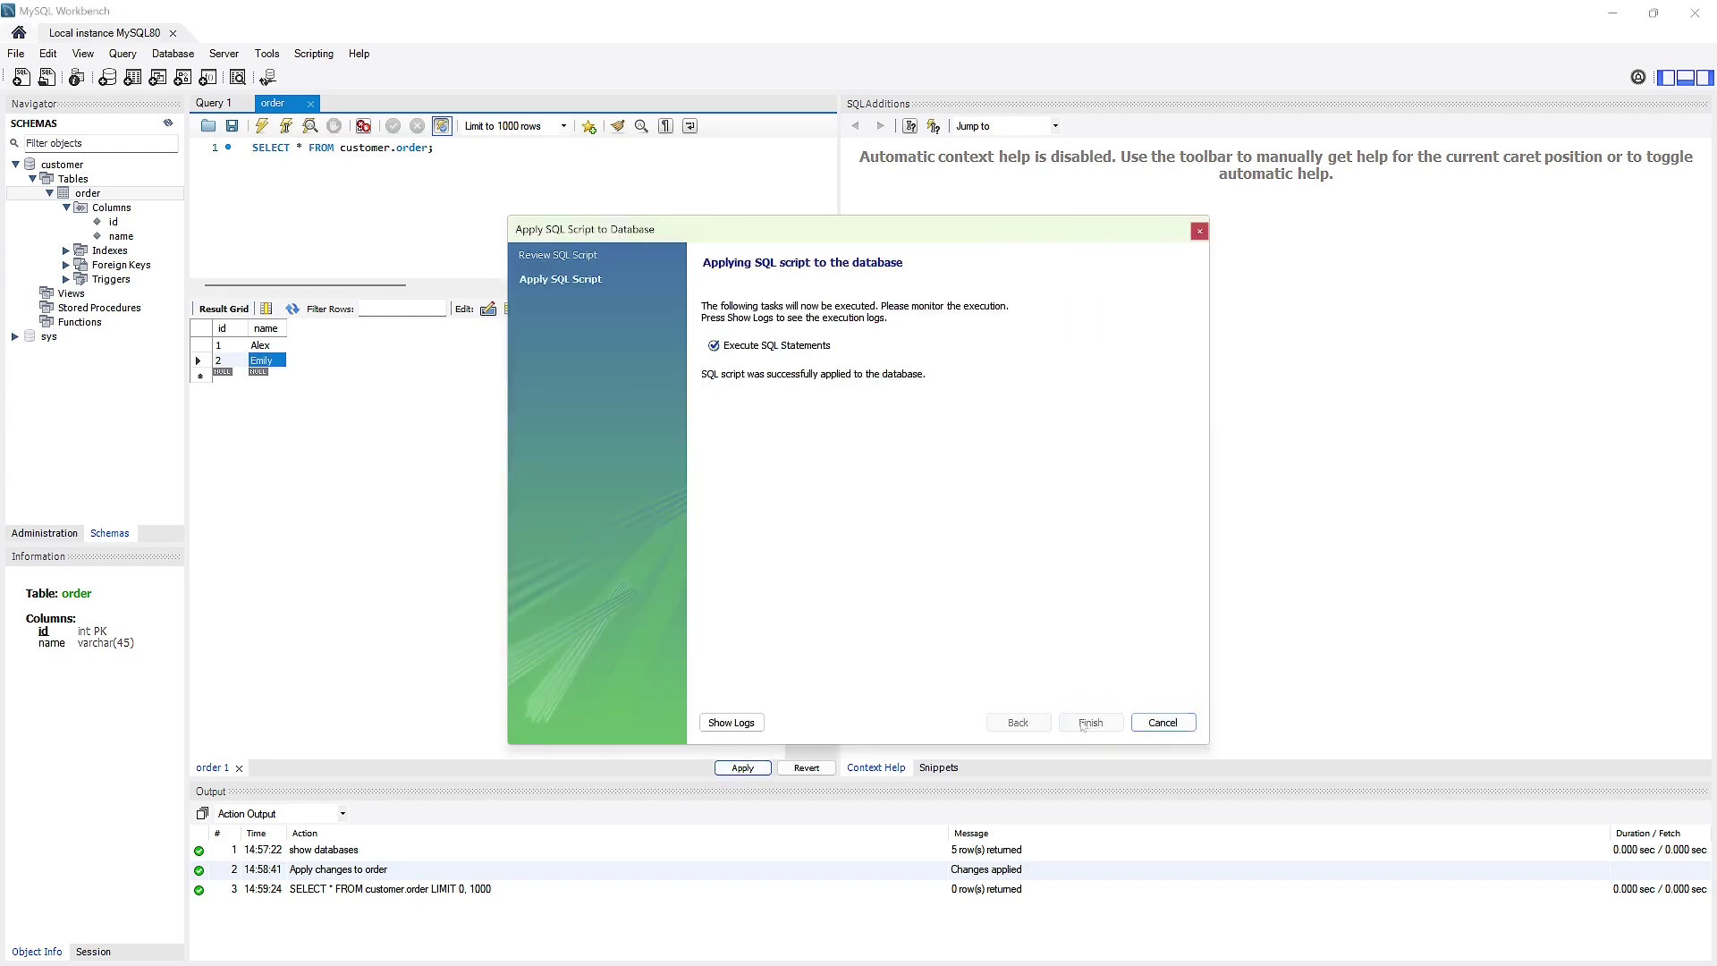
click(1085, 725)
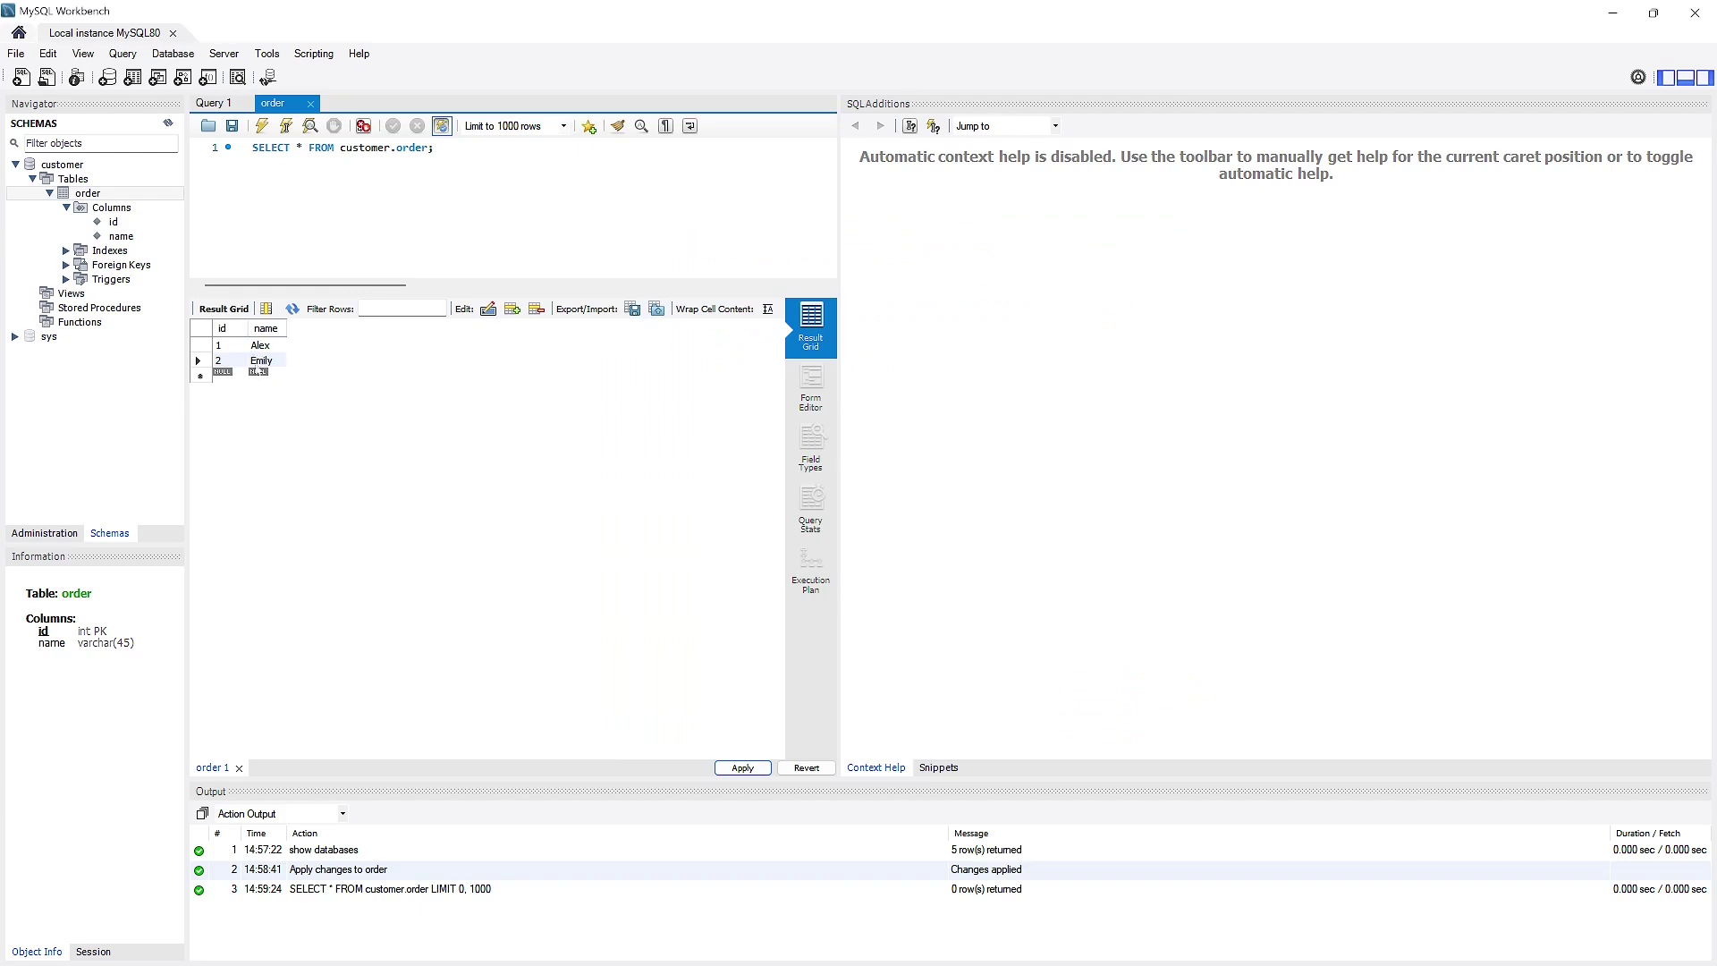
Close the current result grid and select the order table's rows again, limited to 1000, to check the saved records
click(238, 767)
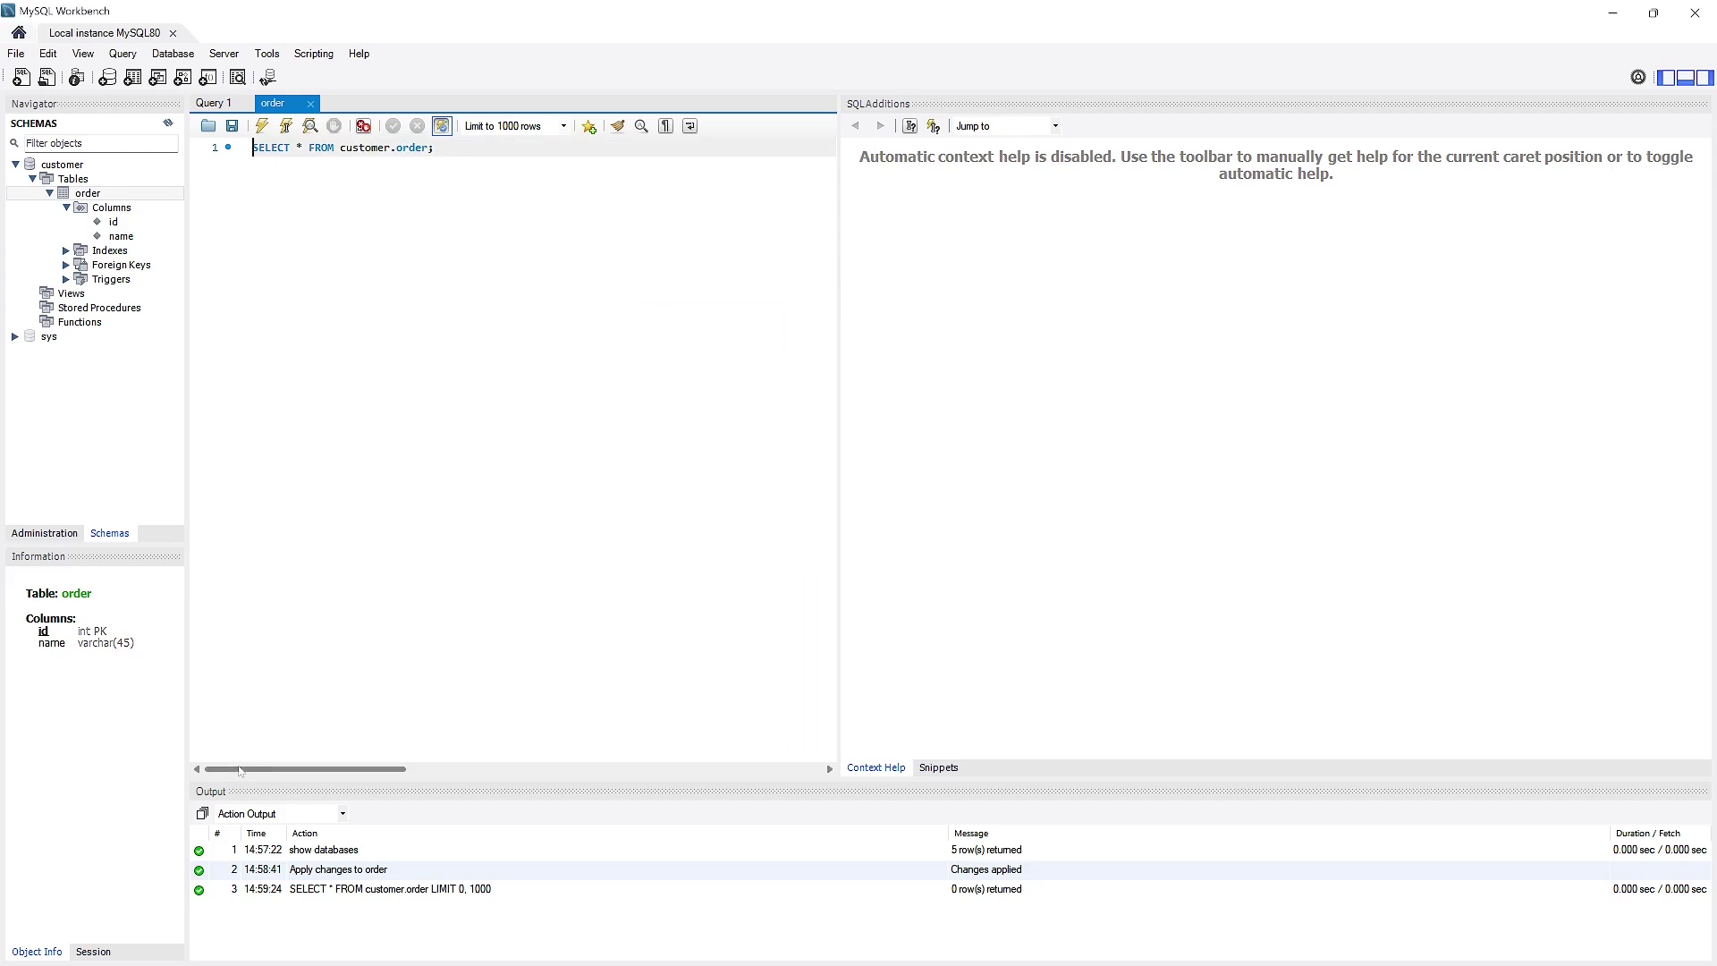
right_click(98, 194)
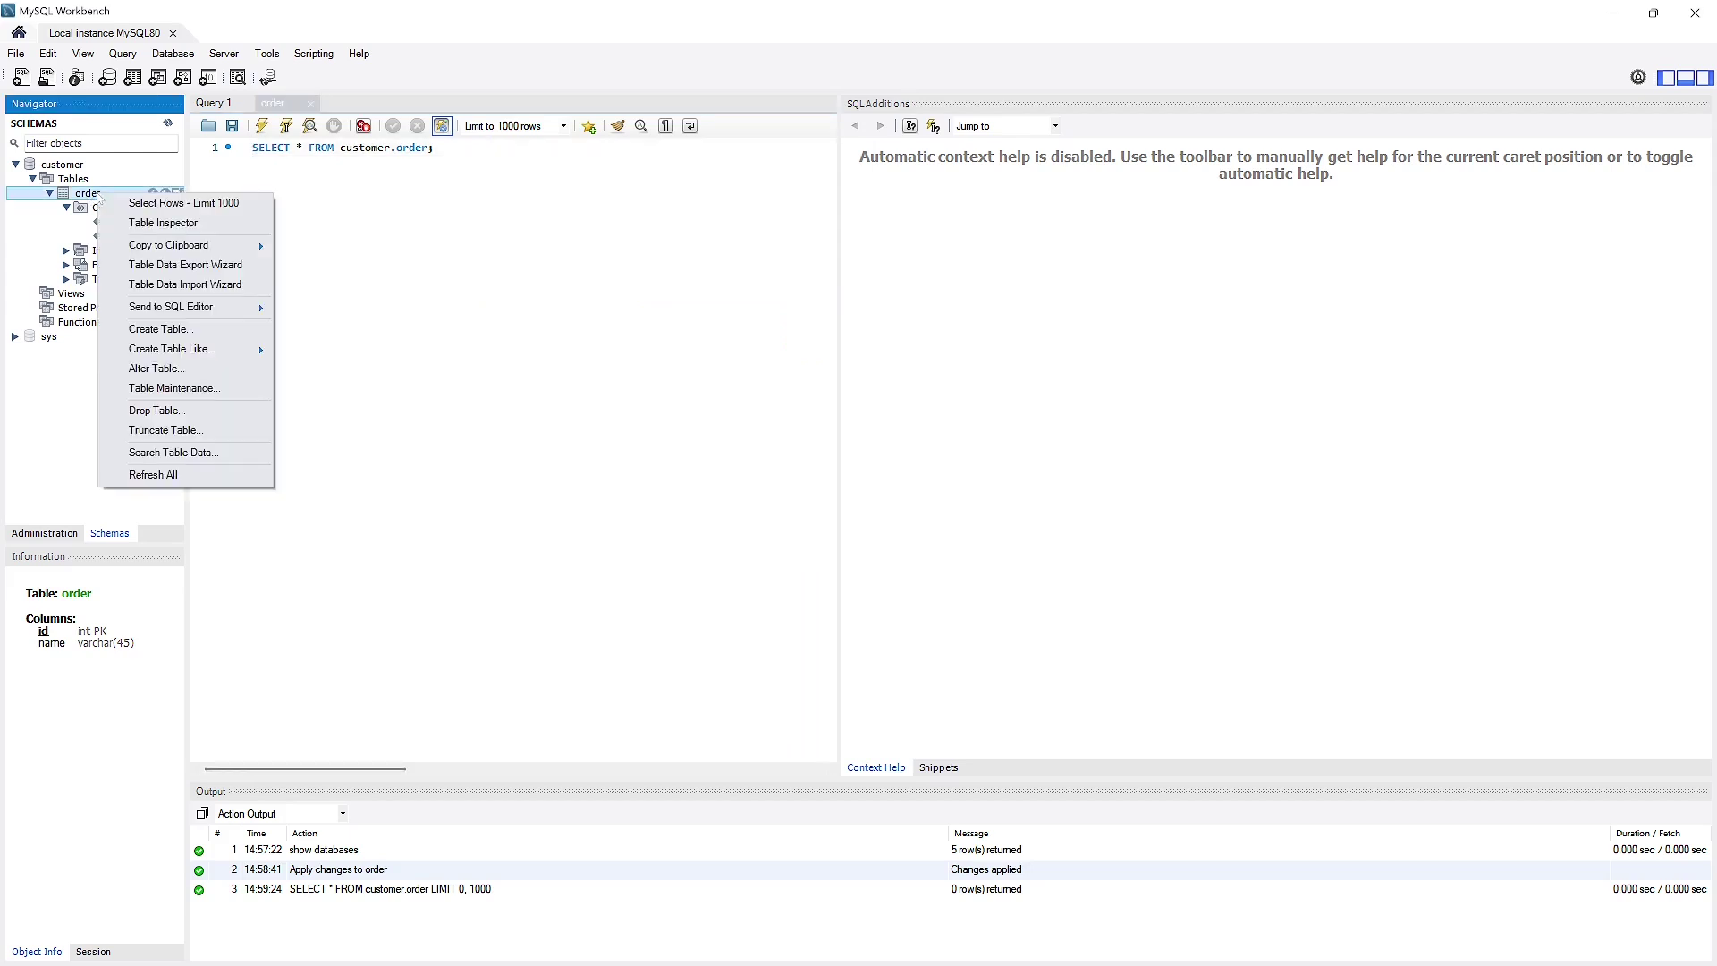
click(143, 203)
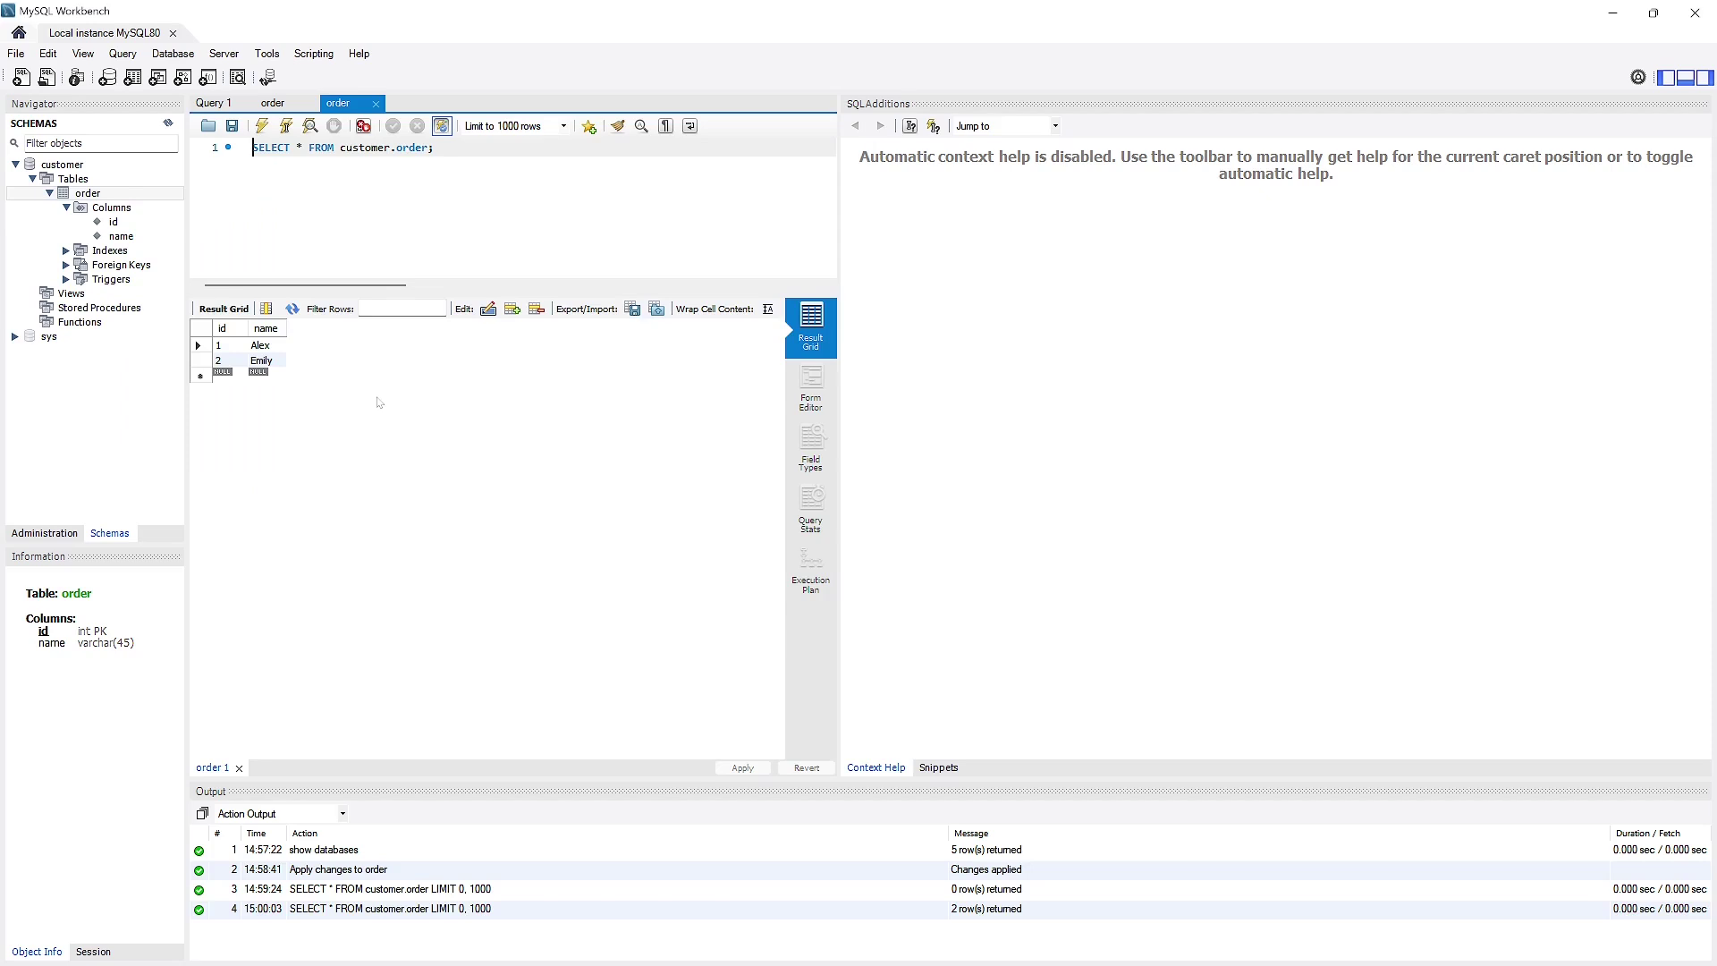